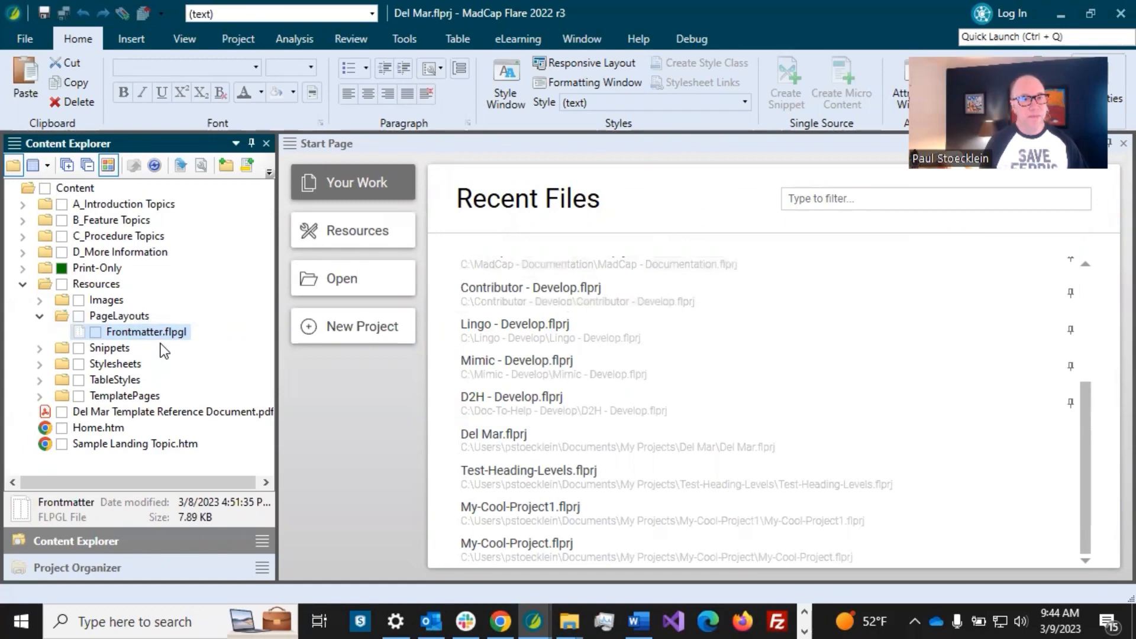
Duplicate the Frontmatter page layout in the PageLayouts folder and rename the copy as TOC
key("ctrl+v")
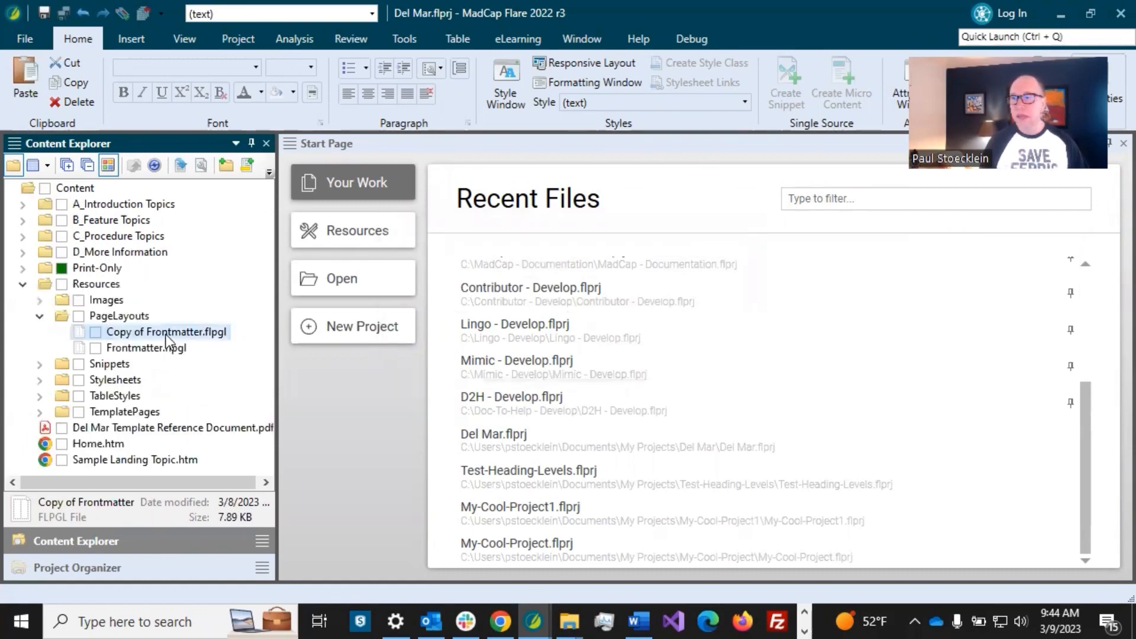
key("F2")
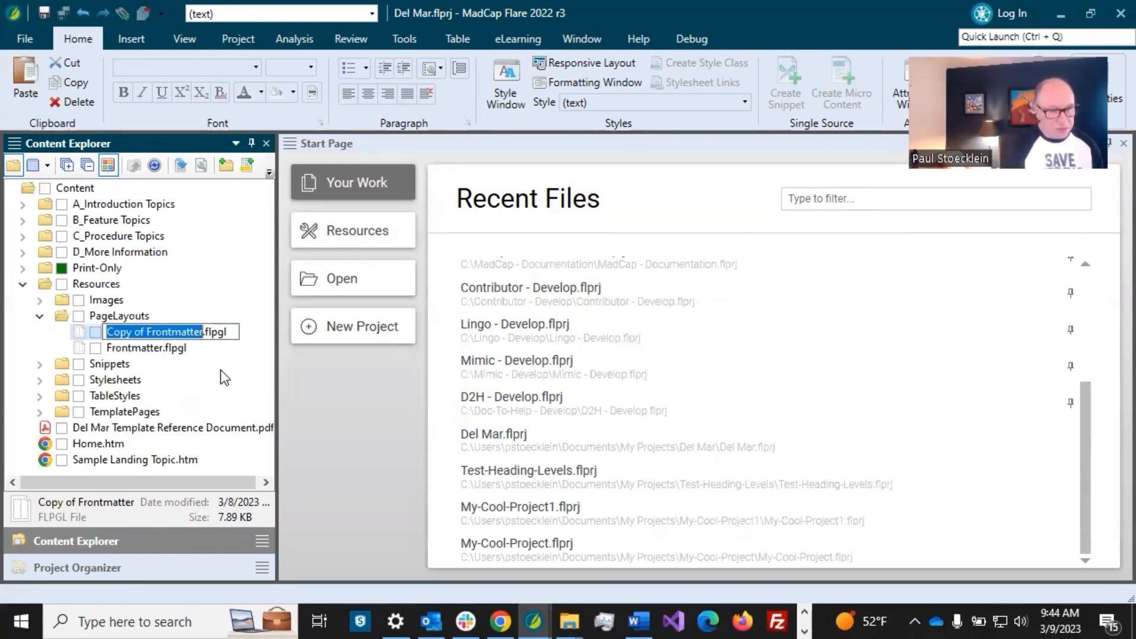
type("TOC")
key("Return")
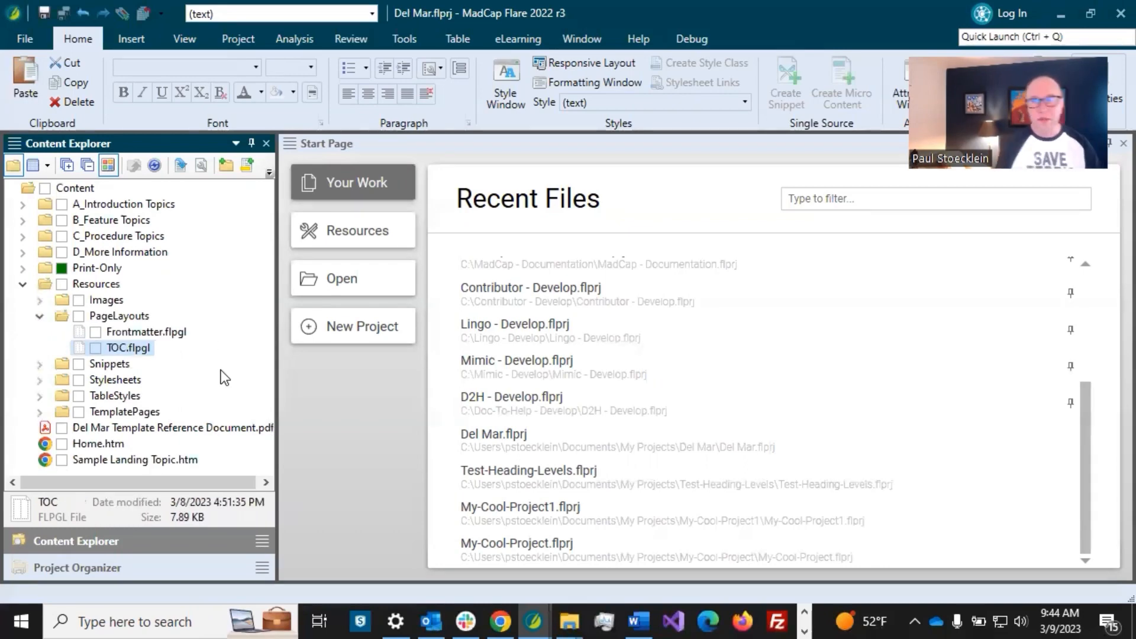
Open the TOC page layout and check its Copyright page and Title page
left_click(137, 347)
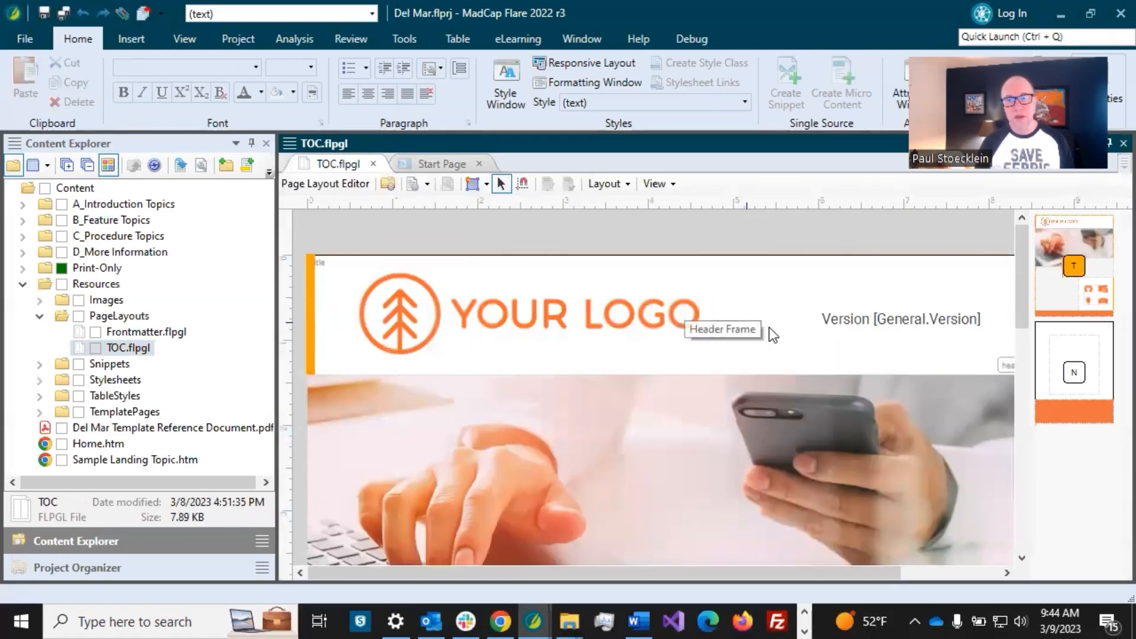
left_click(1063, 360)
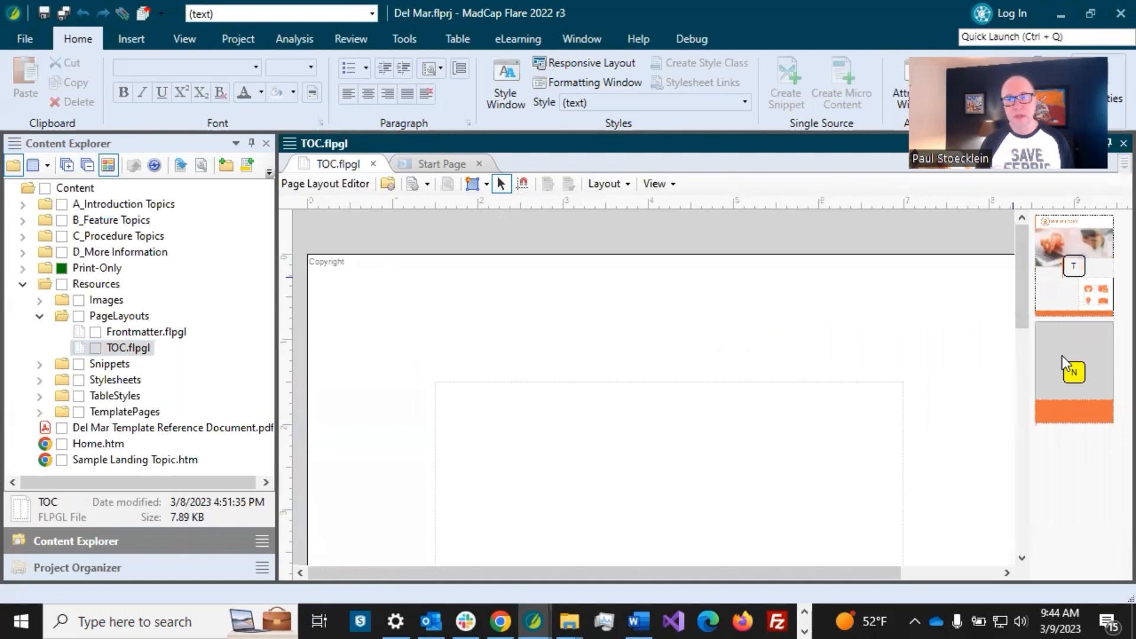
left_click(1055, 283)
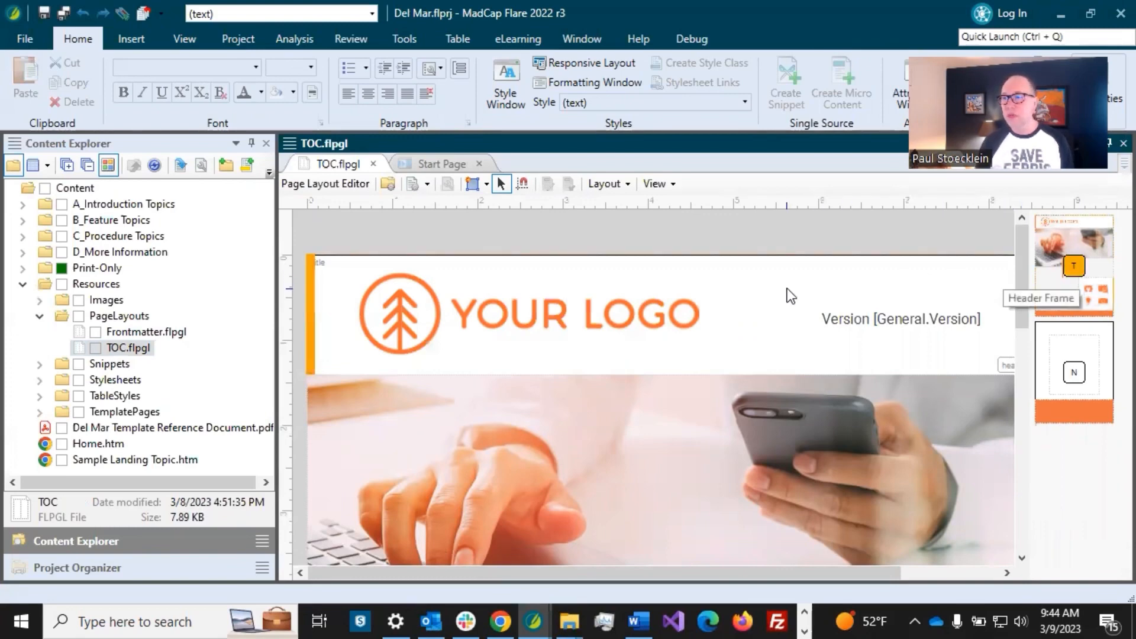
Delete the header, photo, grey and icon frames from the Title page, keeping the narrow body frame and the footer
left_click(743, 299)
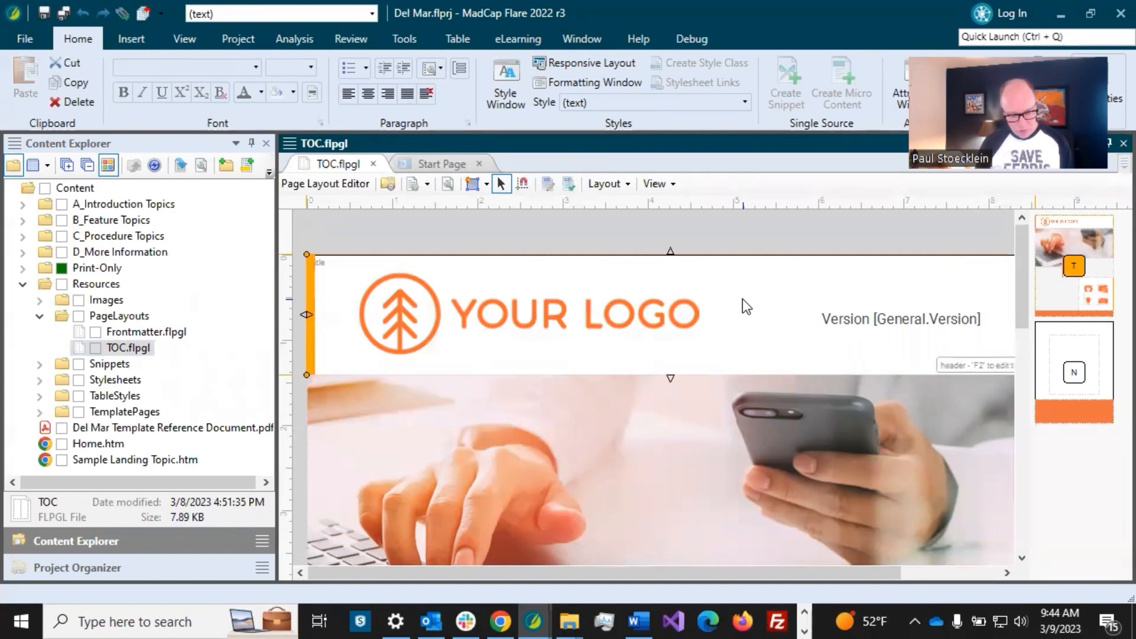
key("Delete")
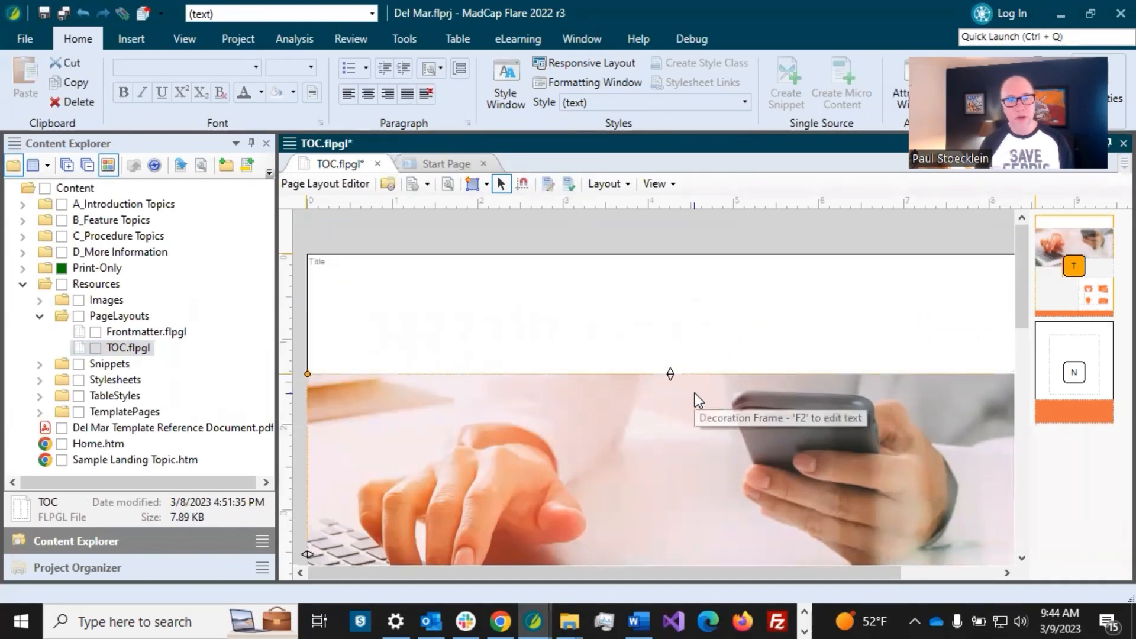
key("Delete")
scroll(696, 388, "down", 3)
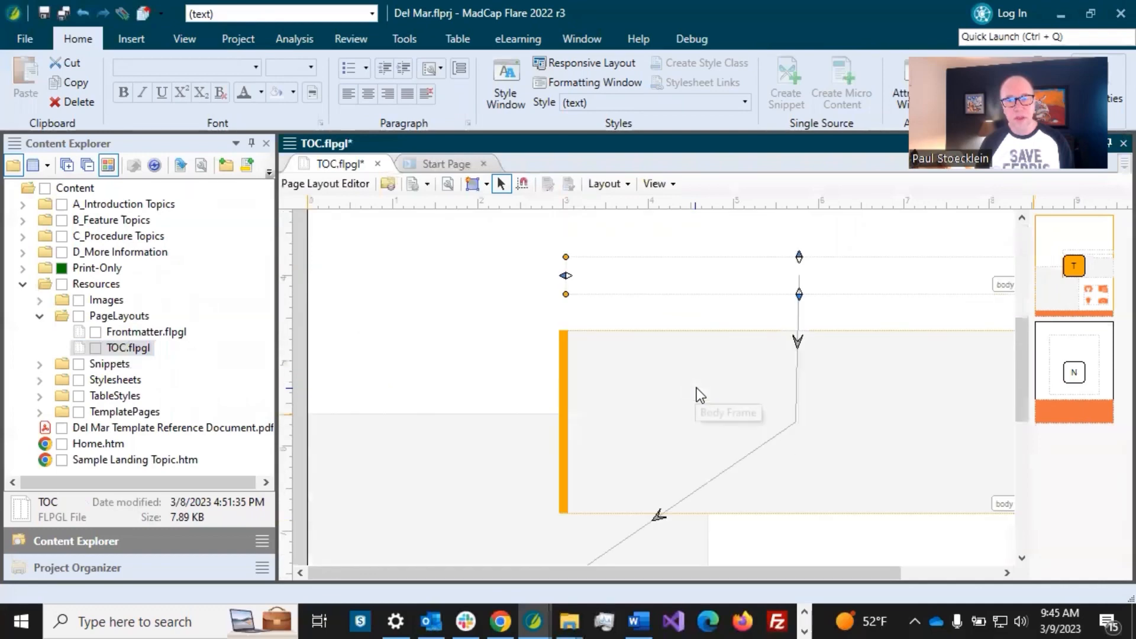
left_click(708, 372)
key("Delete")
left_click(546, 478)
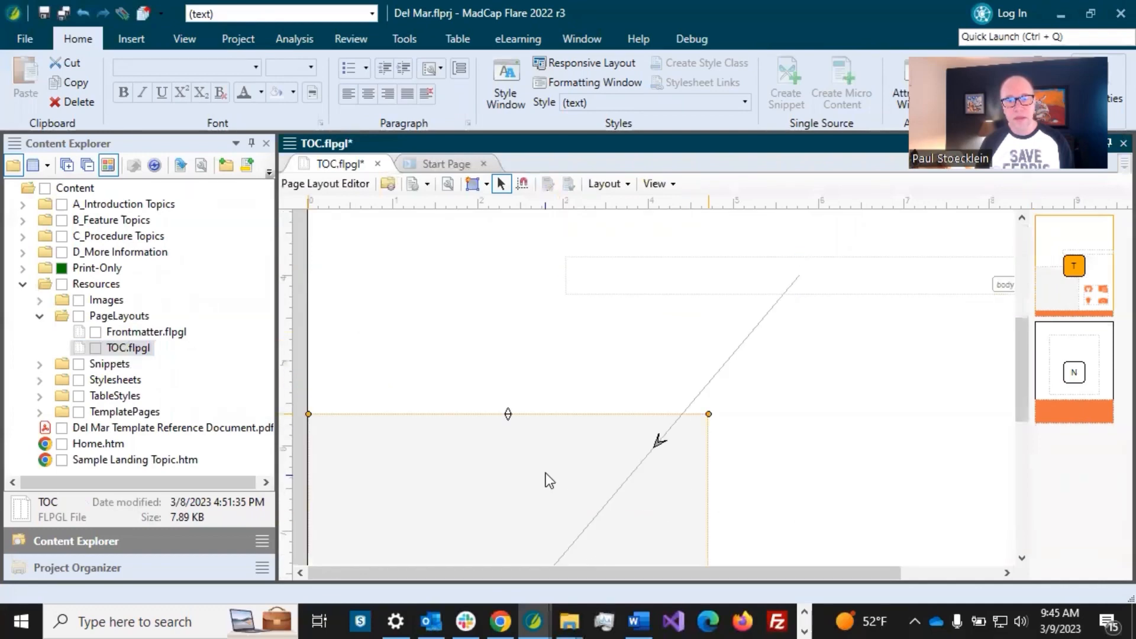
key("Delete")
left_click(762, 452)
key("Delete")
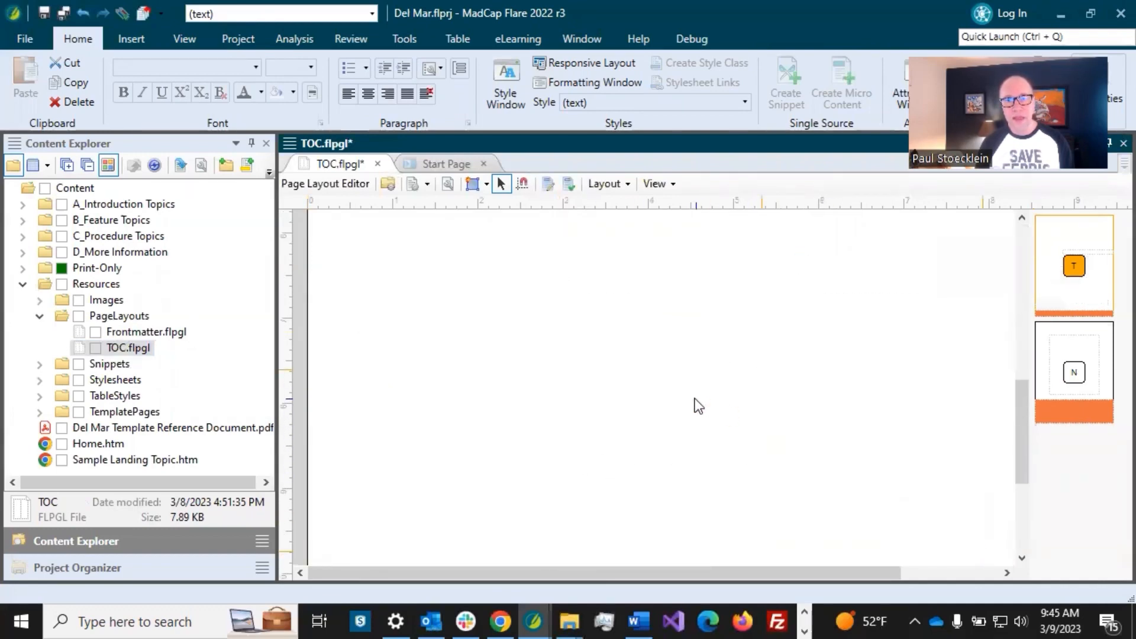
scroll(694, 399, "up", 3)
scroll(695, 399, "down", 3)
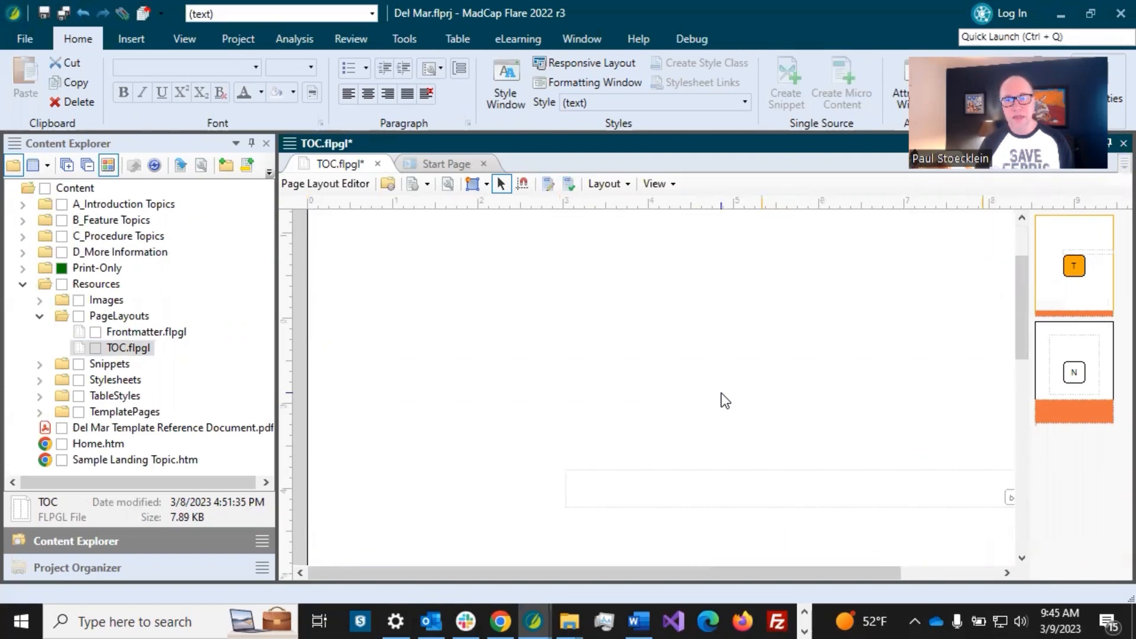
Switch to Acrobat Reader and examine the Table of Contents page in the PDF mock-up specifications
left_click(722, 393)
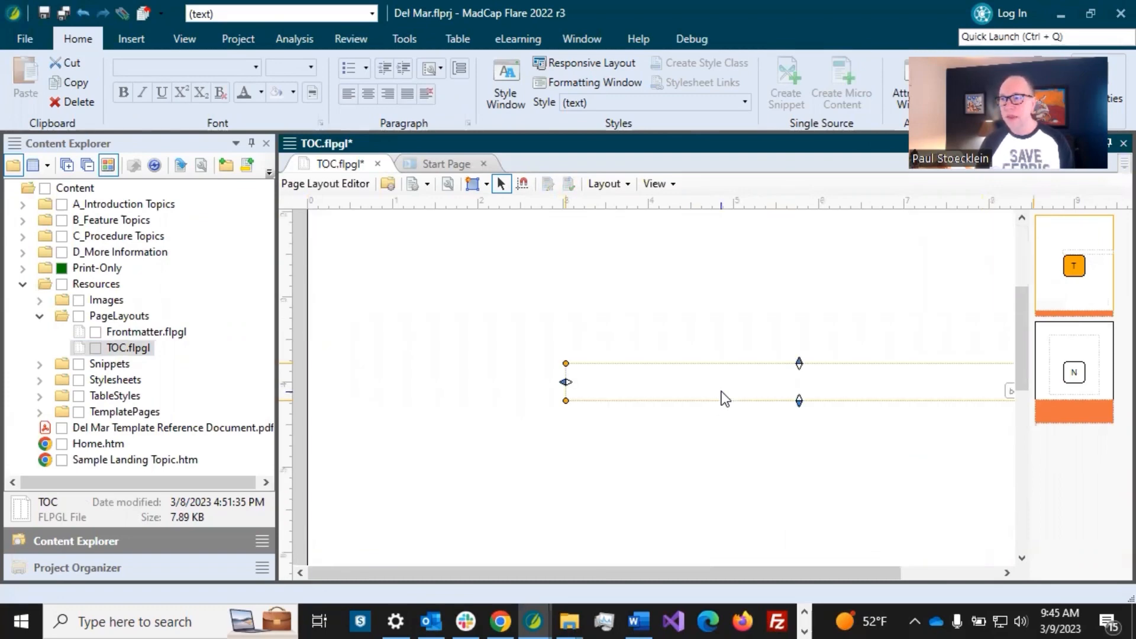
scroll(722, 391, "down", 3)
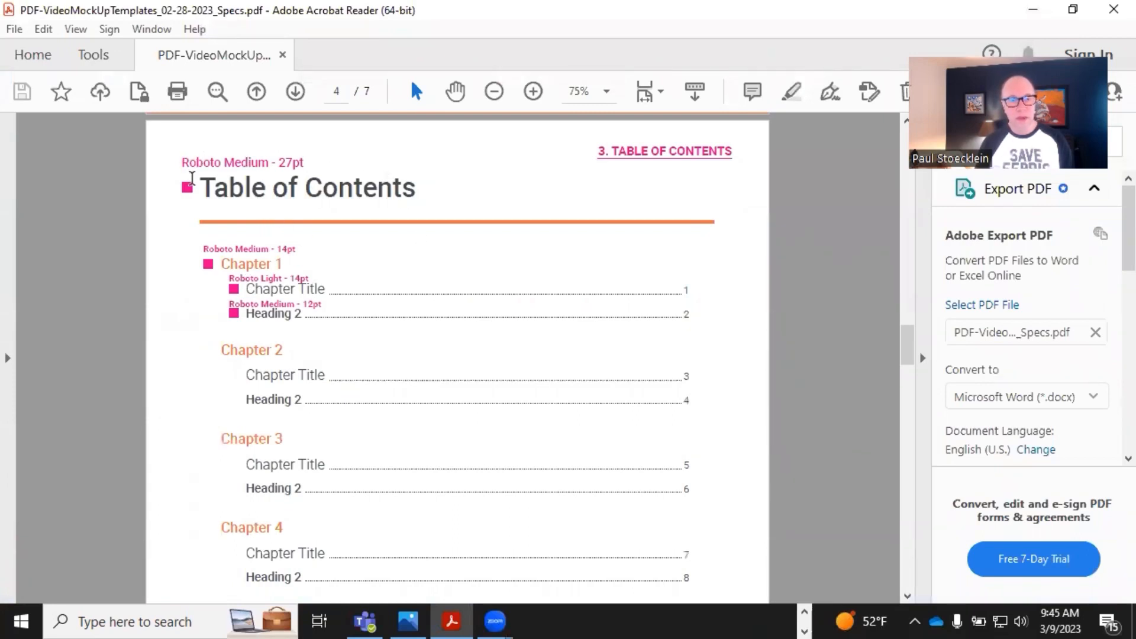
scroll(343, 297, "down", 7)
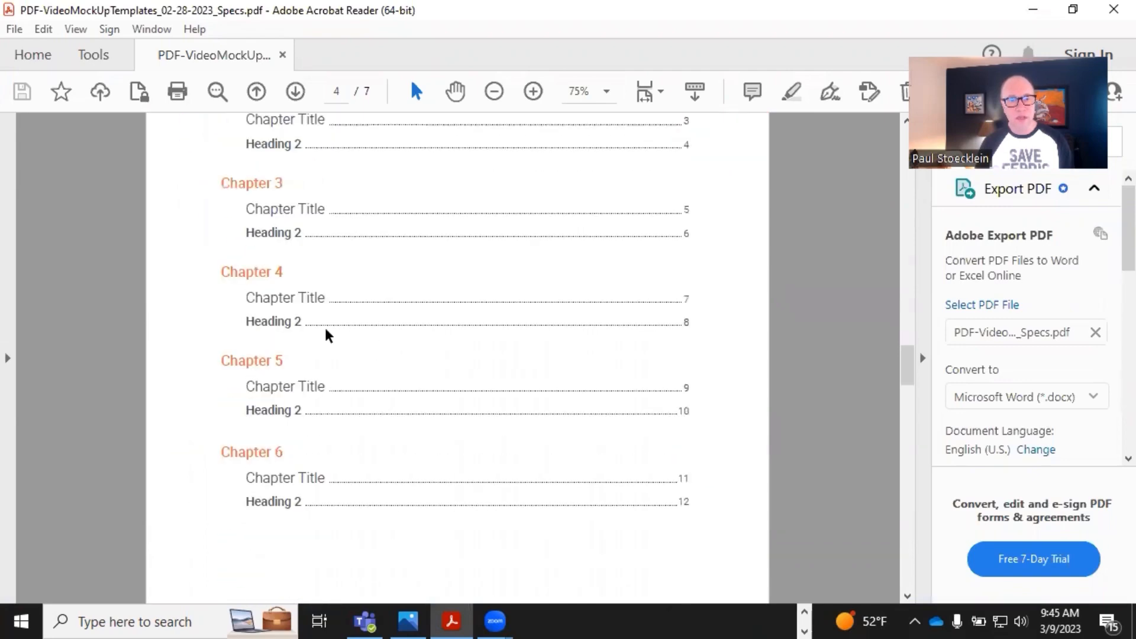
scroll(288, 468, "down", 3)
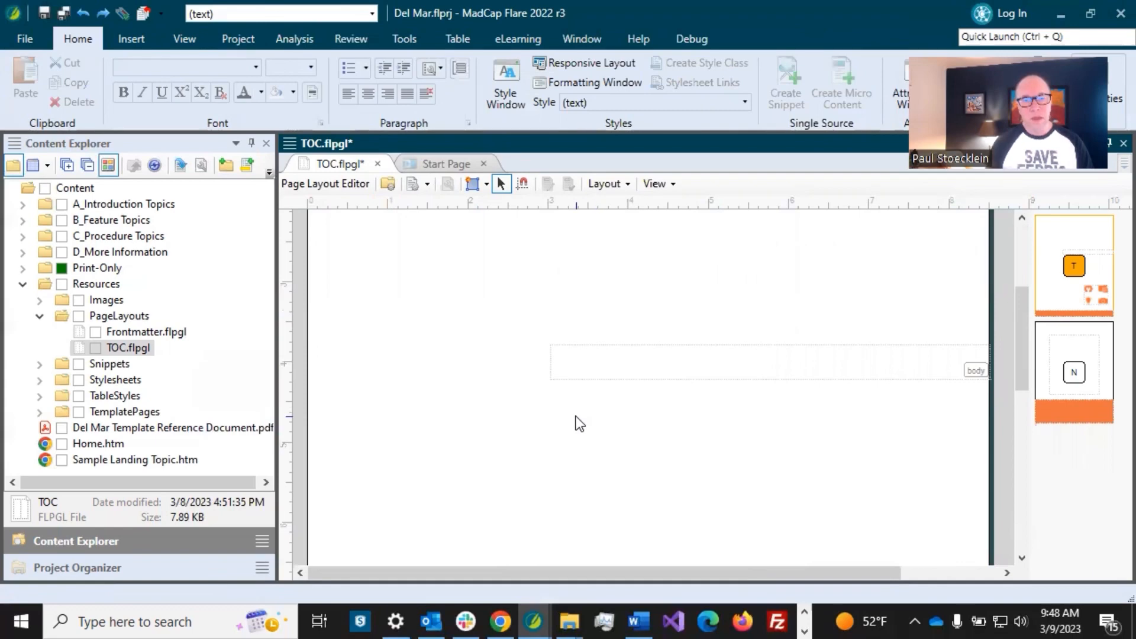
In the TOC page layout in MadCap Flare, enlarge the Title page's body frame to fill the area above the footer within the page margins
left_click(627, 368)
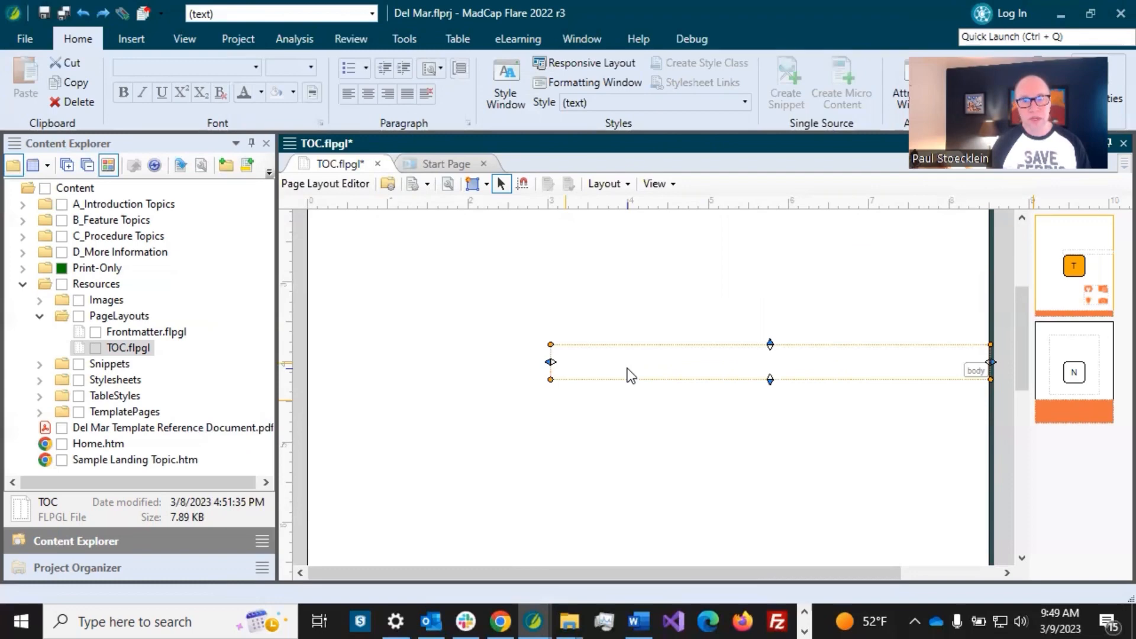
scroll(544, 331, "up", 5)
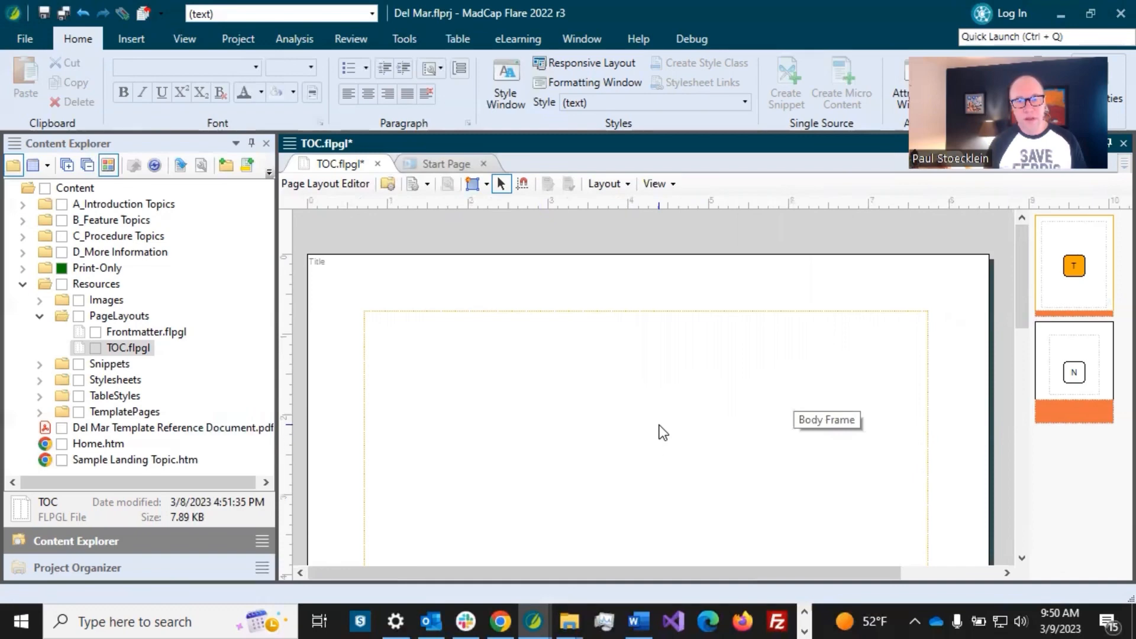
scroll(659, 425, "down", 5)
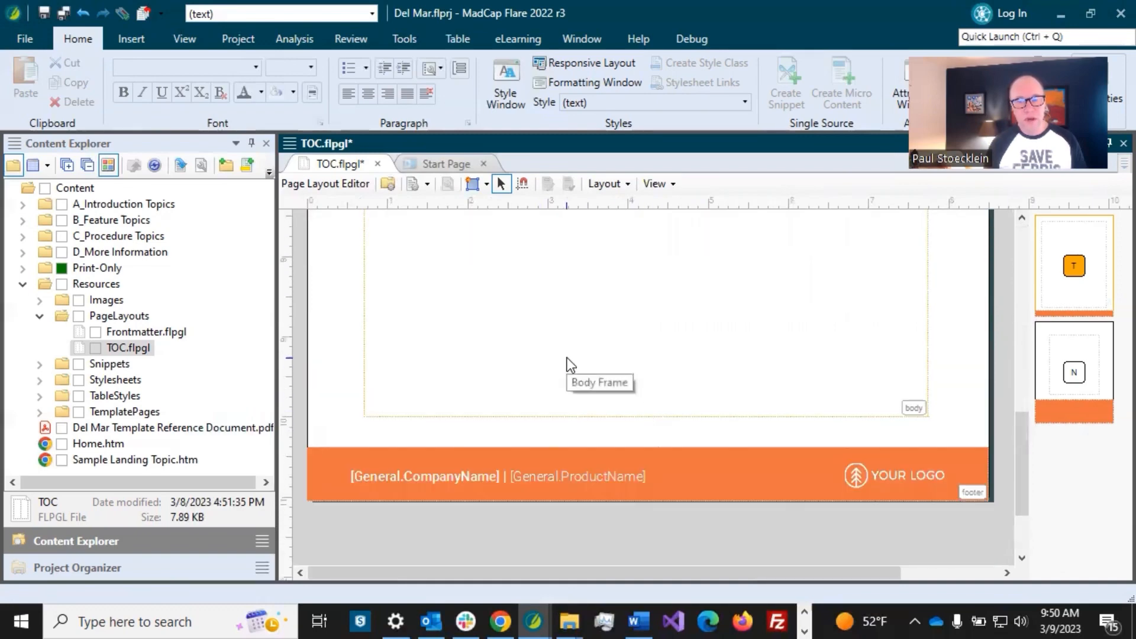
scroll(566, 357, "up", 5)
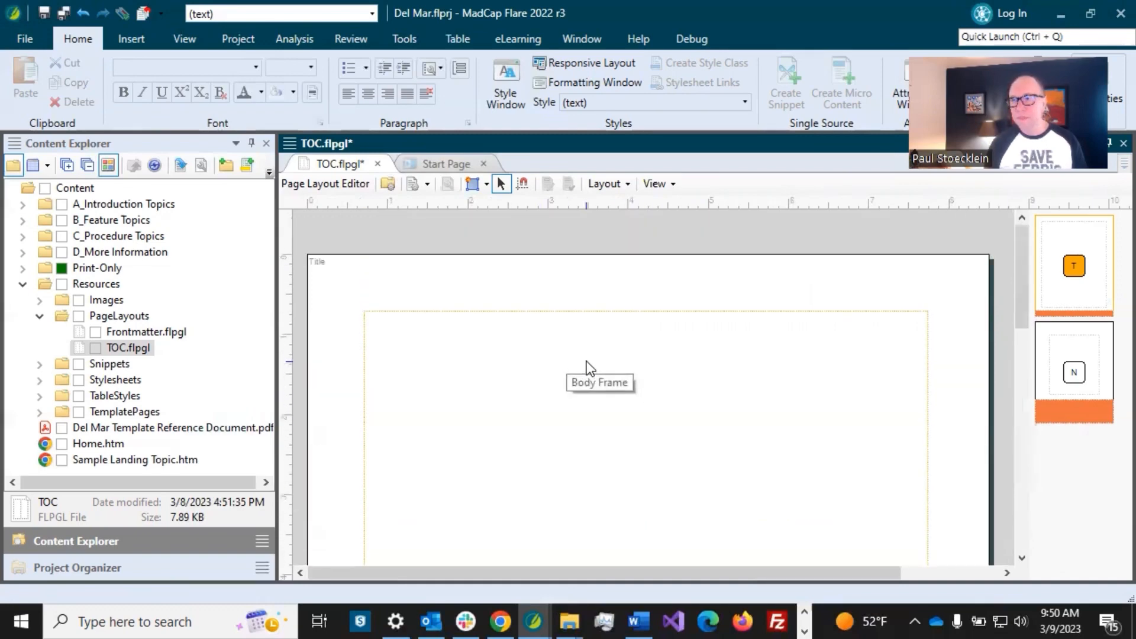
scroll(867, 314, "down", 5)
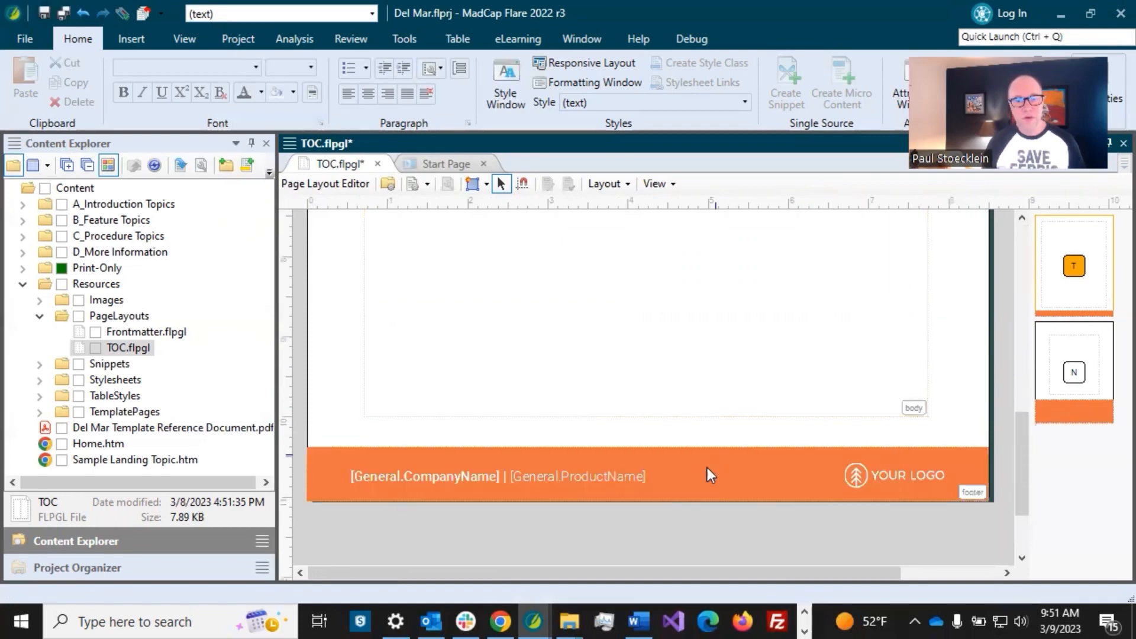
Open the Title page's footer contents, convert the company name variable to plain text and replace it with custom text
left_click(704, 479)
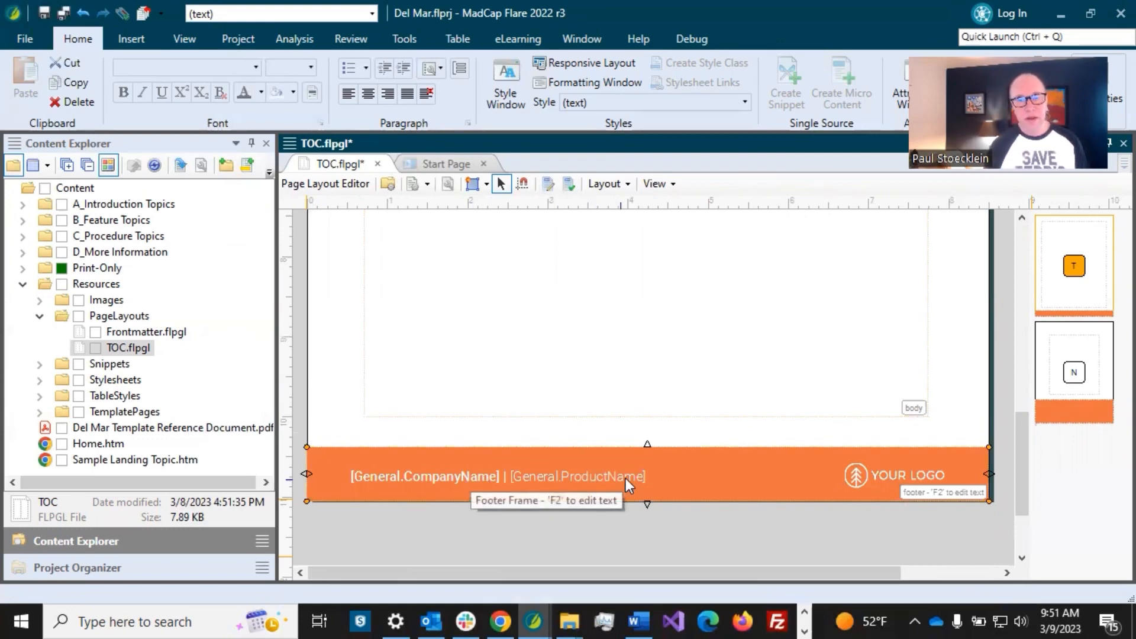
double_click(670, 484)
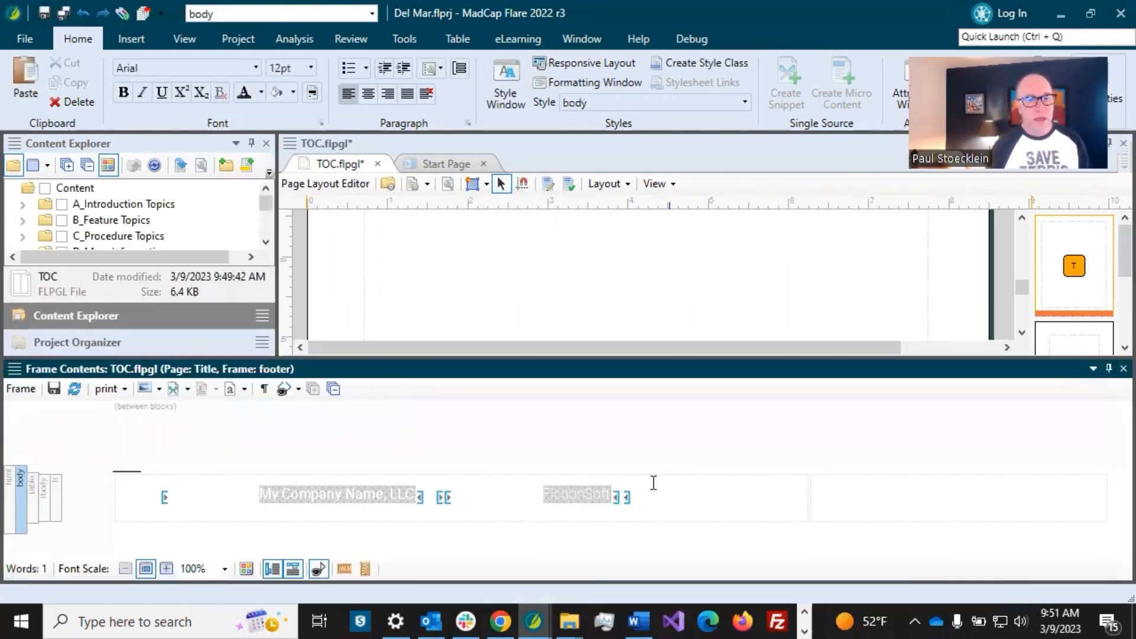
left_click(356, 498)
right_click(356, 498)
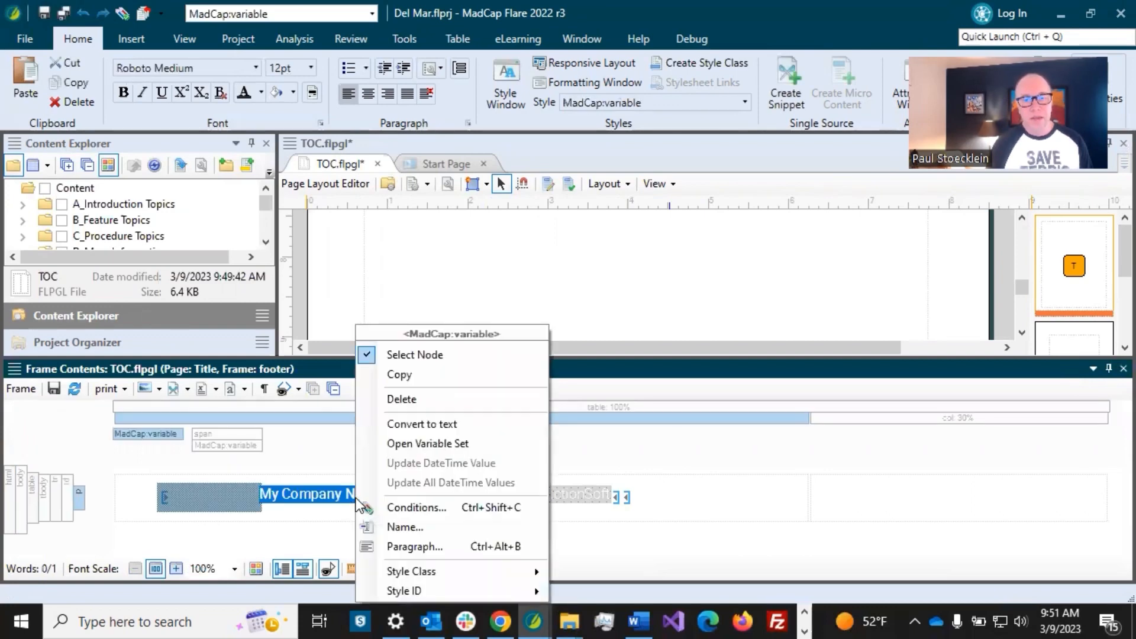
left_click(441, 425)
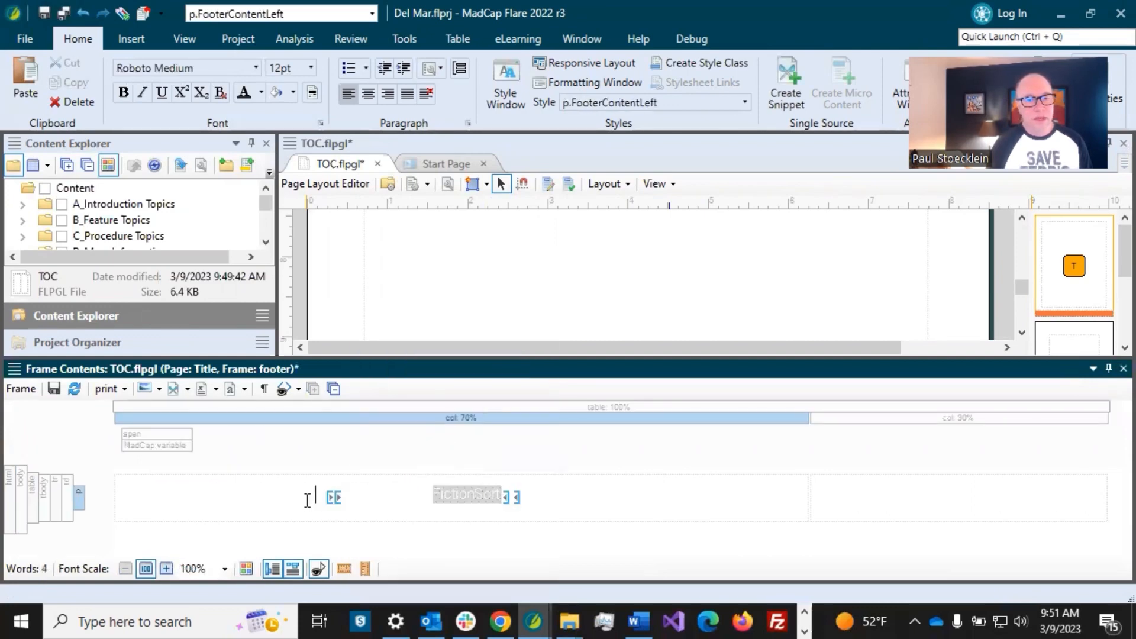
left_click_drag(131, 499, 313, 506)
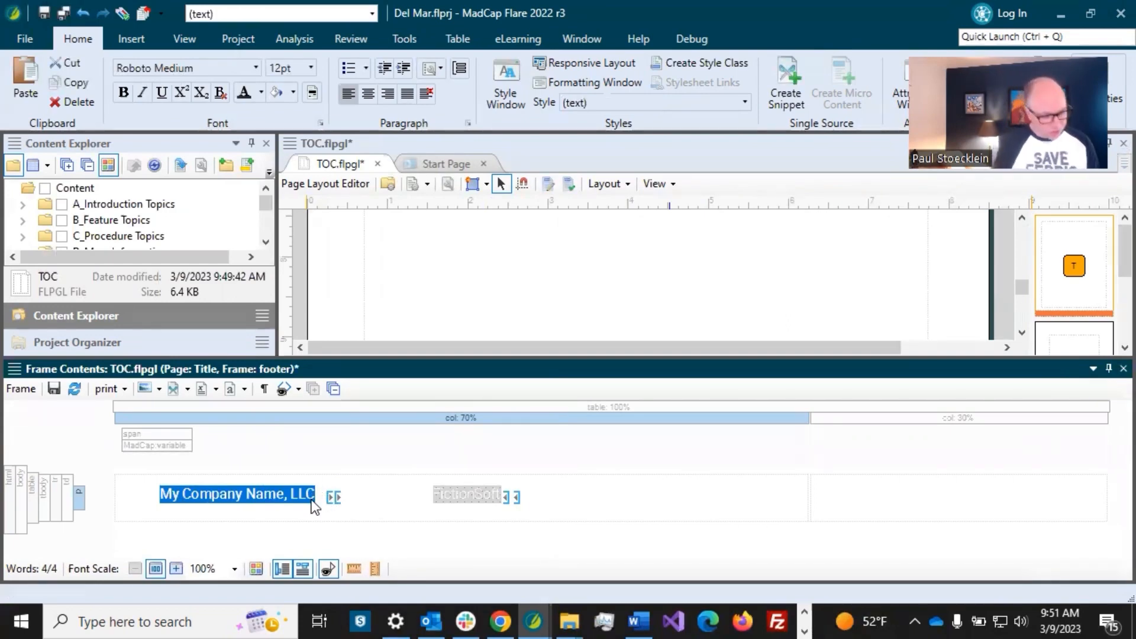
key("Delete")
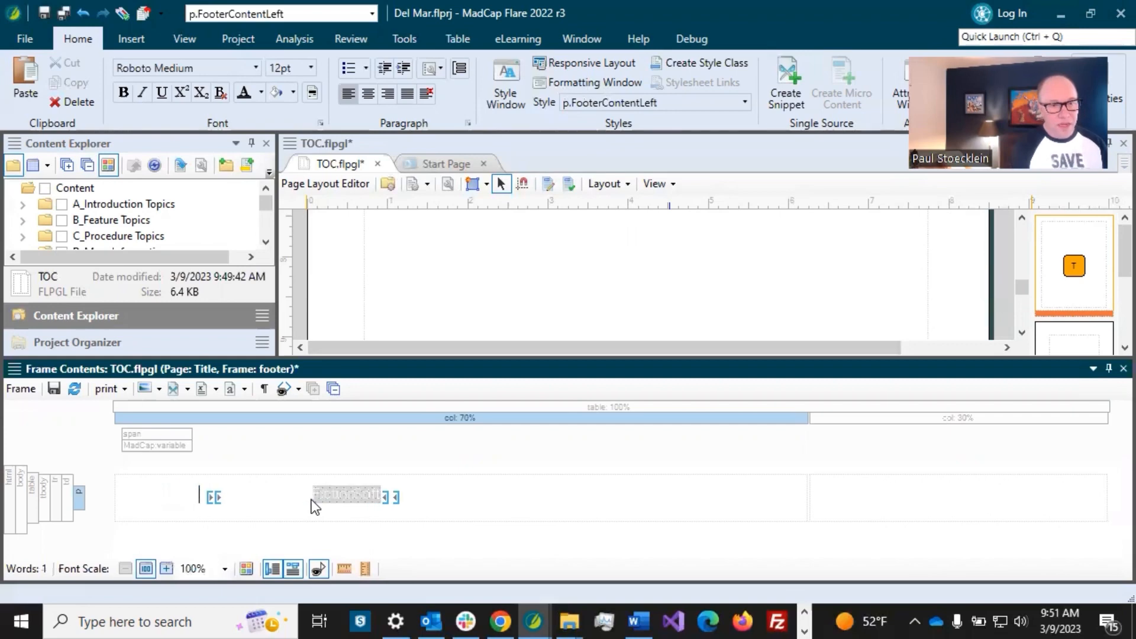
type("asdfas")
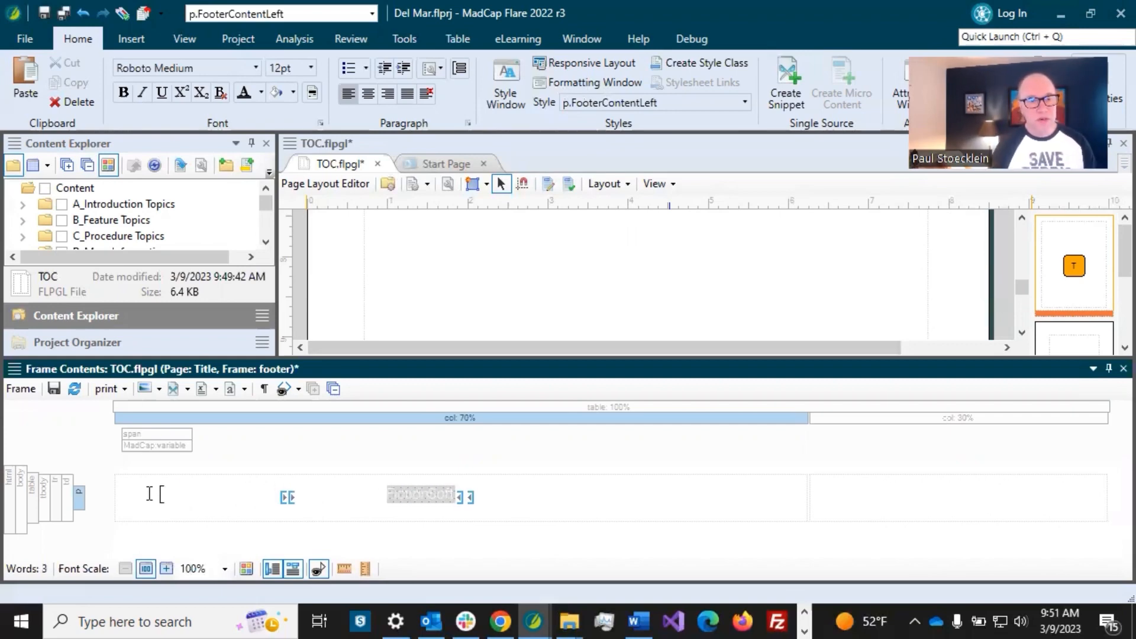
left_click_drag(153, 494, 274, 500)
left_click(274, 495)
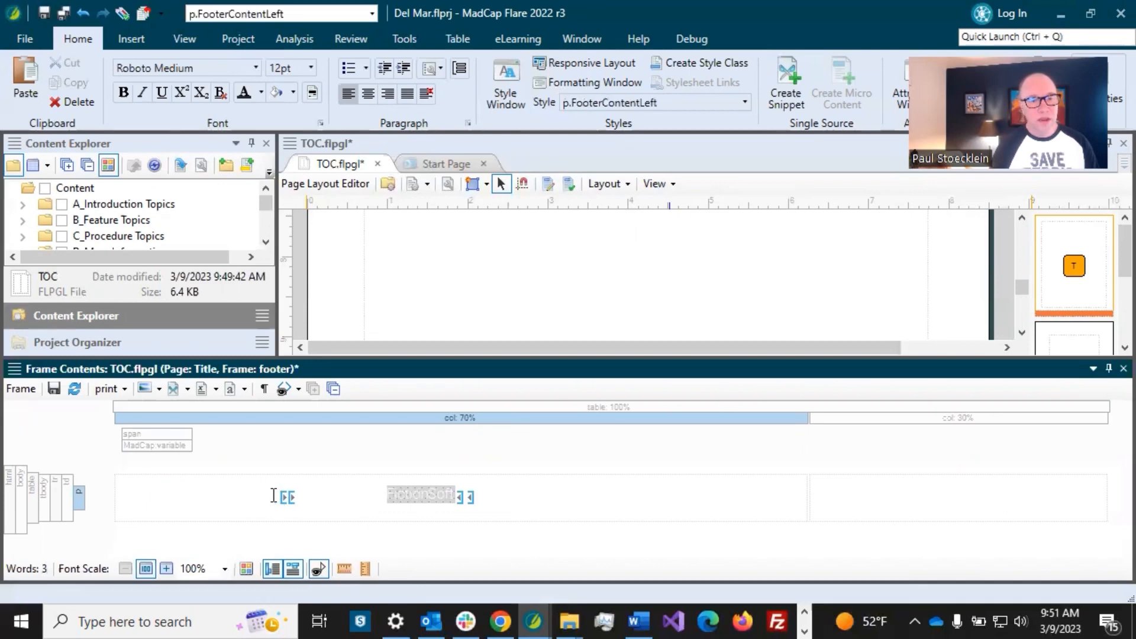
double_click(273, 495)
left_click(276, 495)
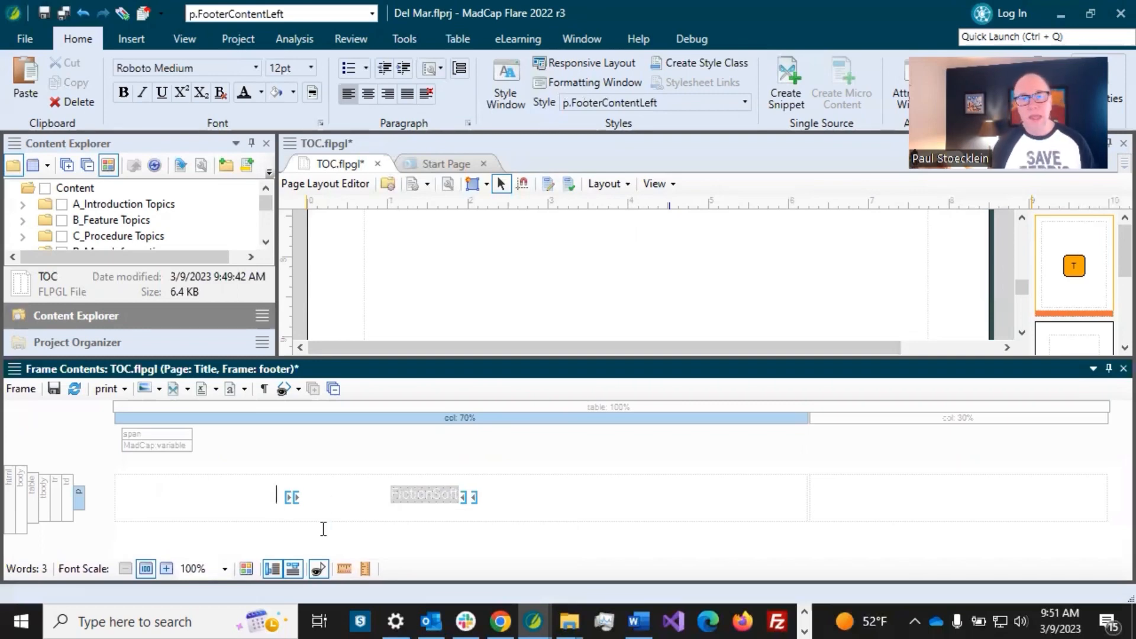
right_click(361, 495)
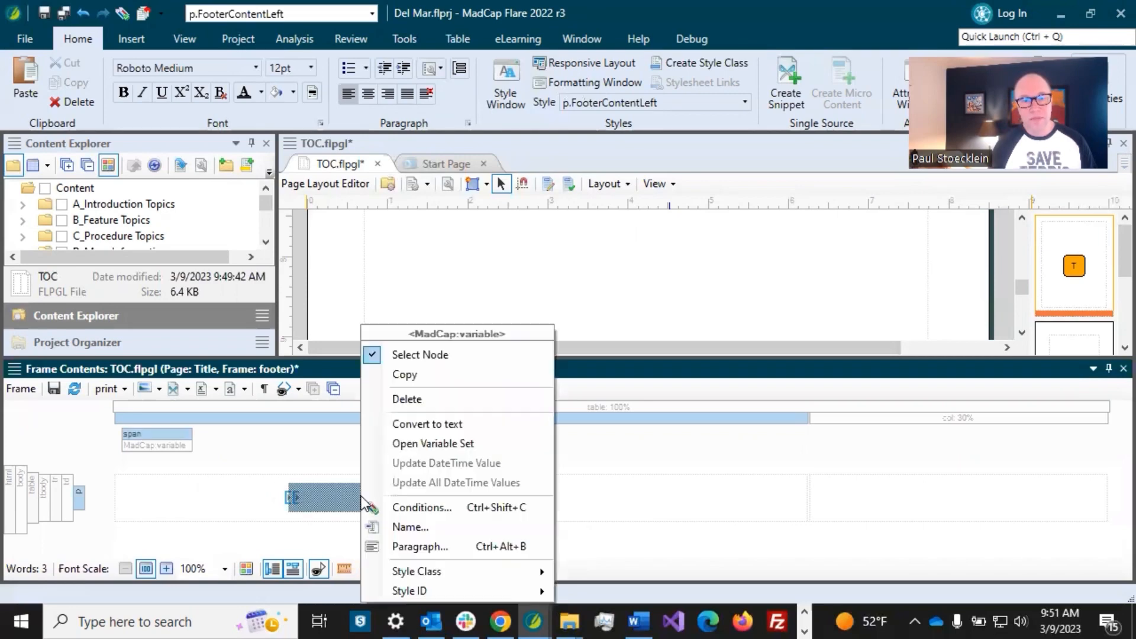
key("Escape")
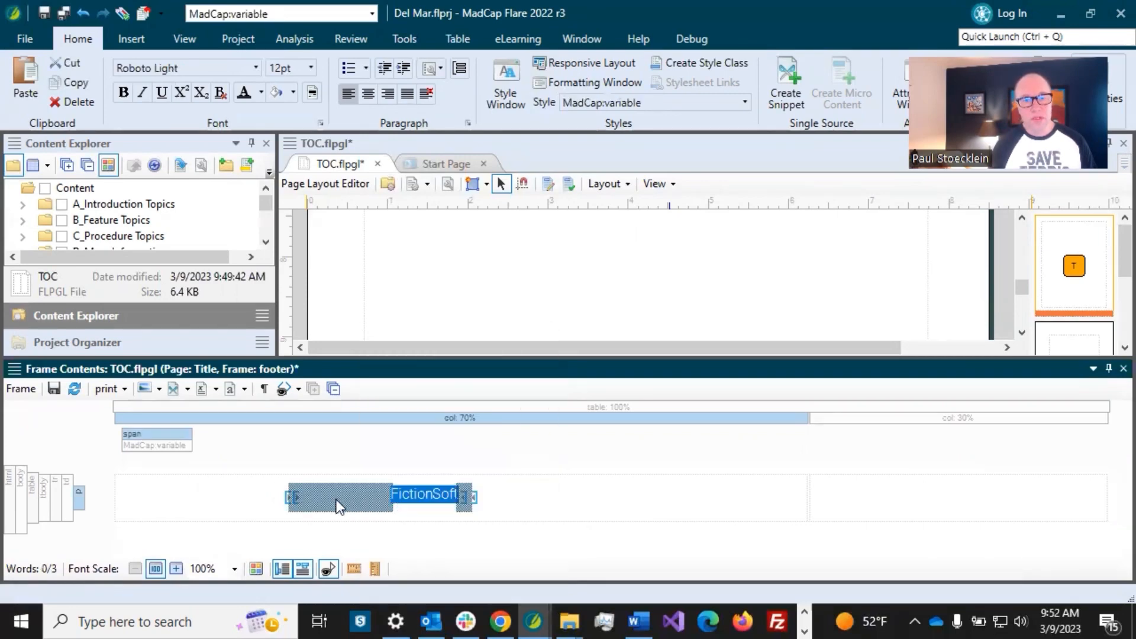
Insert the System PageNumber variable in the footer text, just before the FictionSoft company name variable
left_click(294, 495)
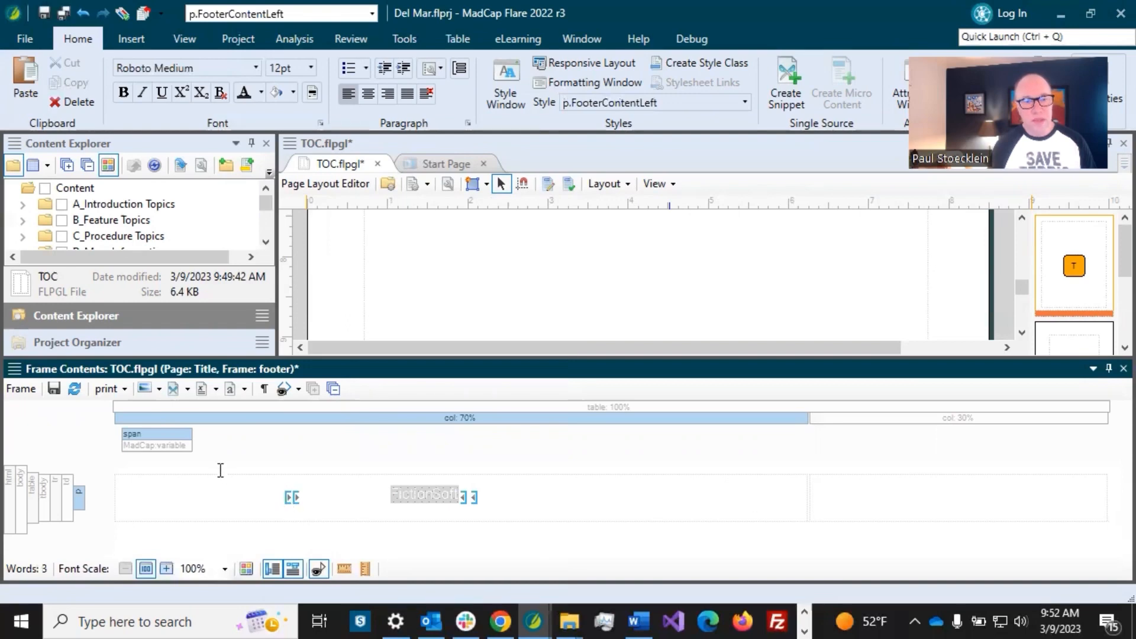
mouse_move(183, 442)
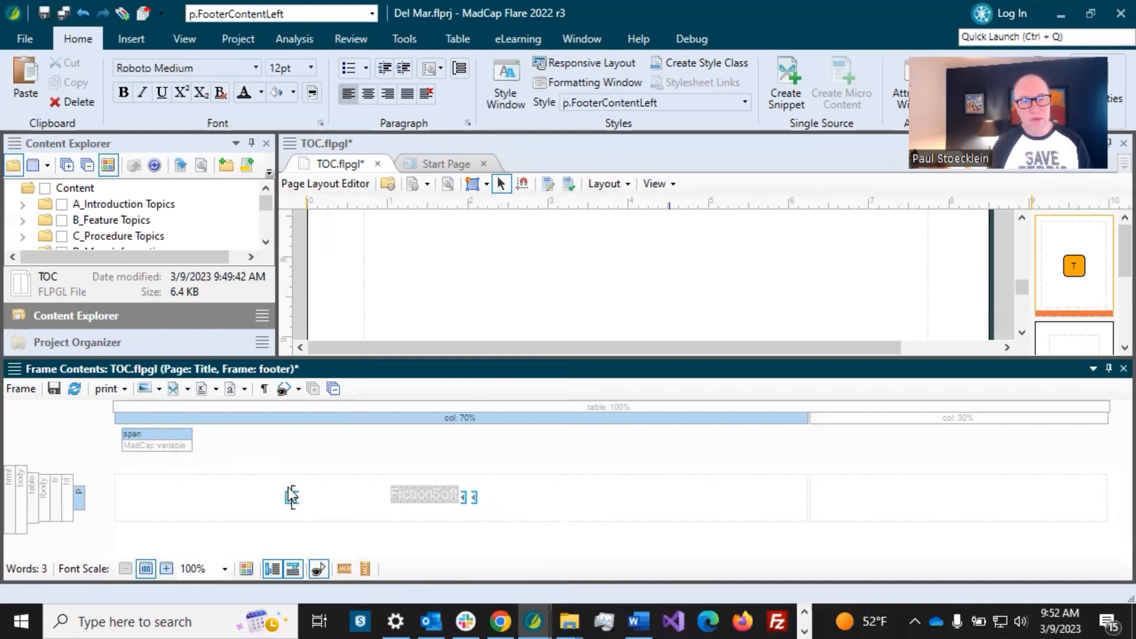
left_click(202, 389)
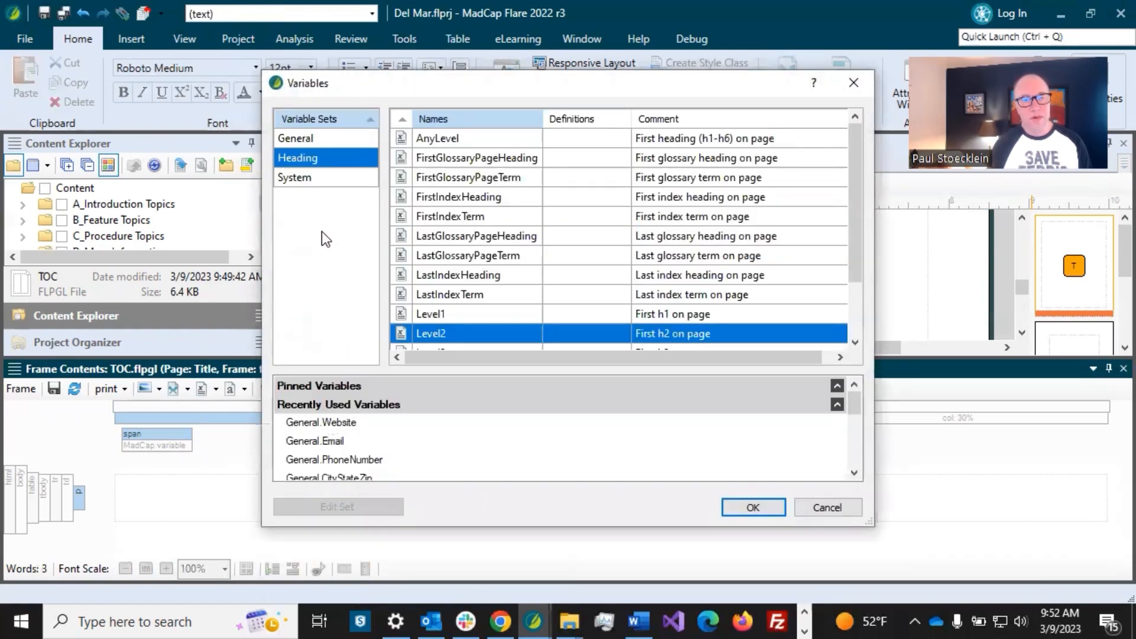
left_click(321, 180)
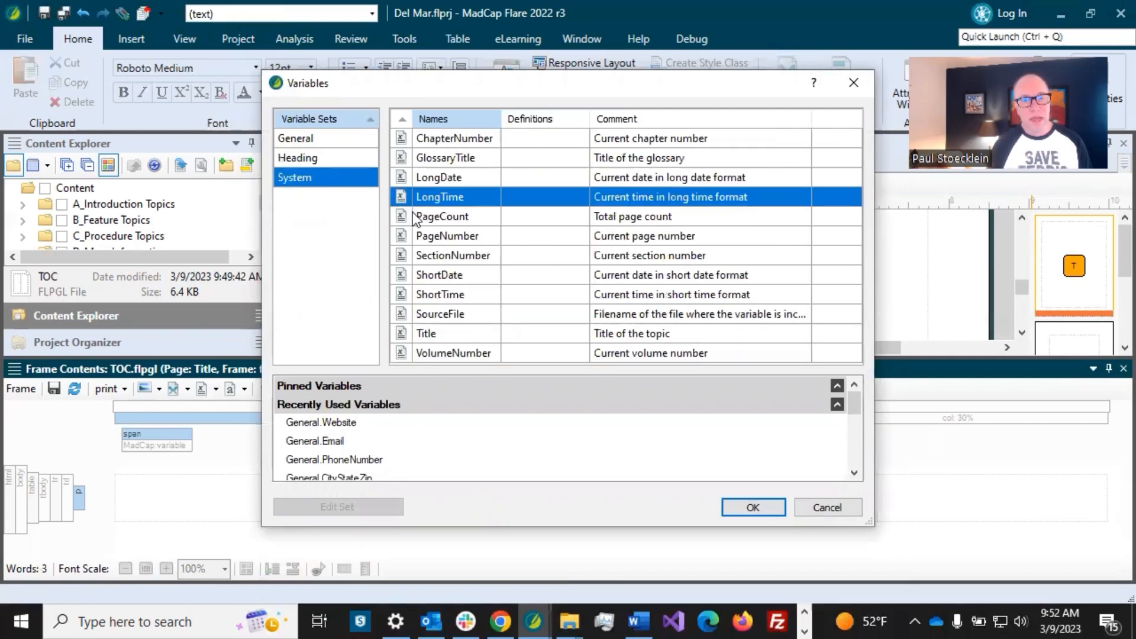
left_click(448, 235)
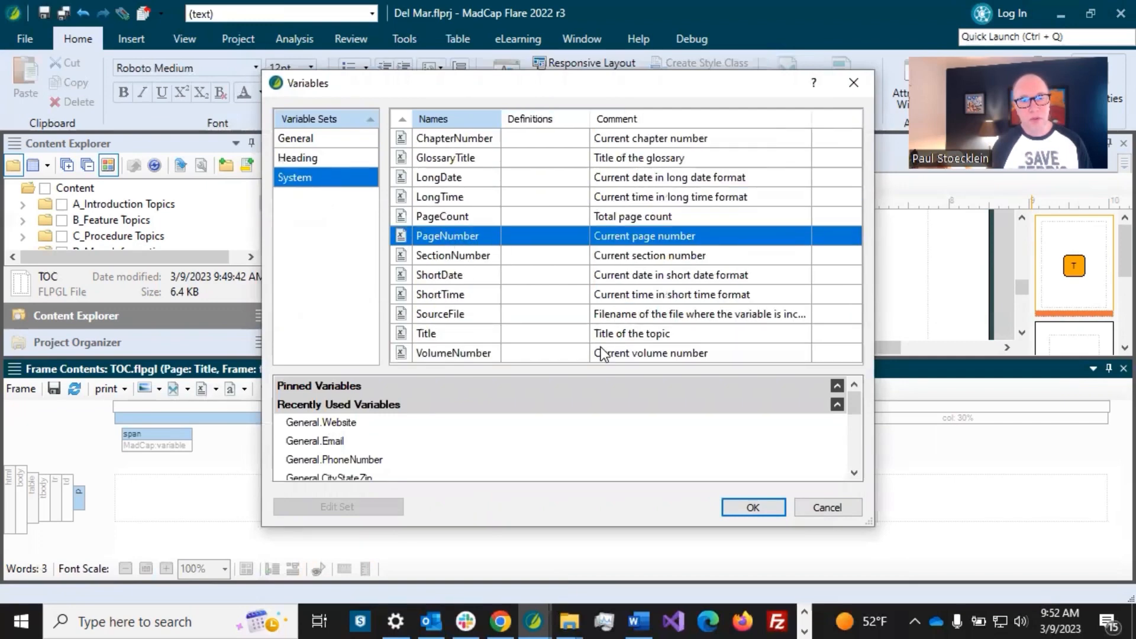
left_click(753, 507)
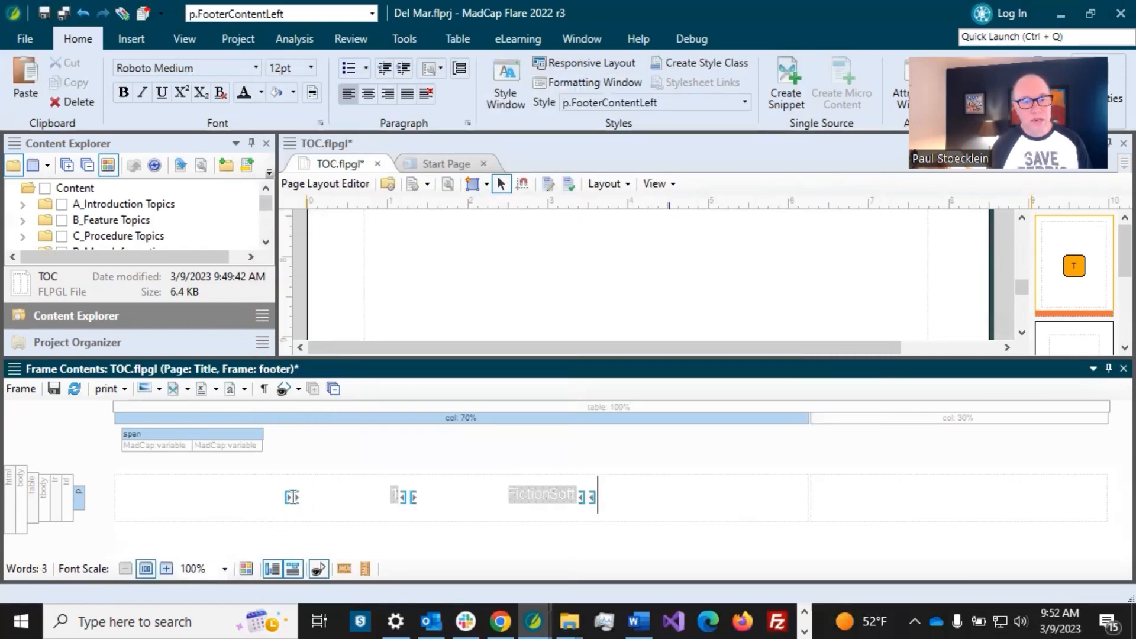
Add the word "Page" before the page number variable, delete the FictionSoft variable after it and save the layout
left_click(290, 497)
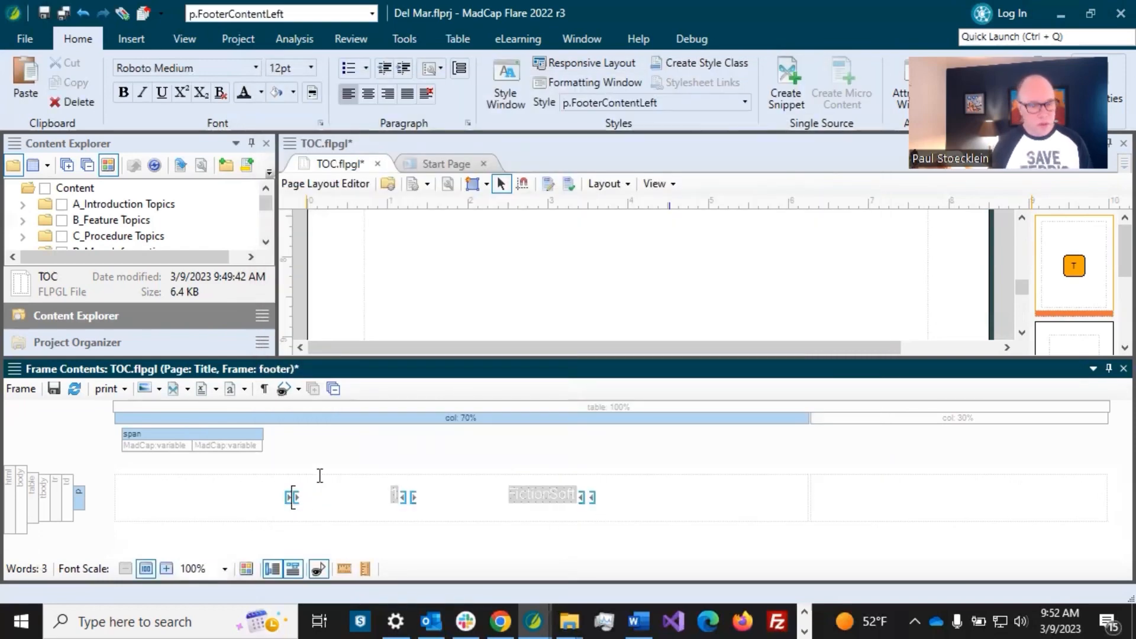
type("Pag")
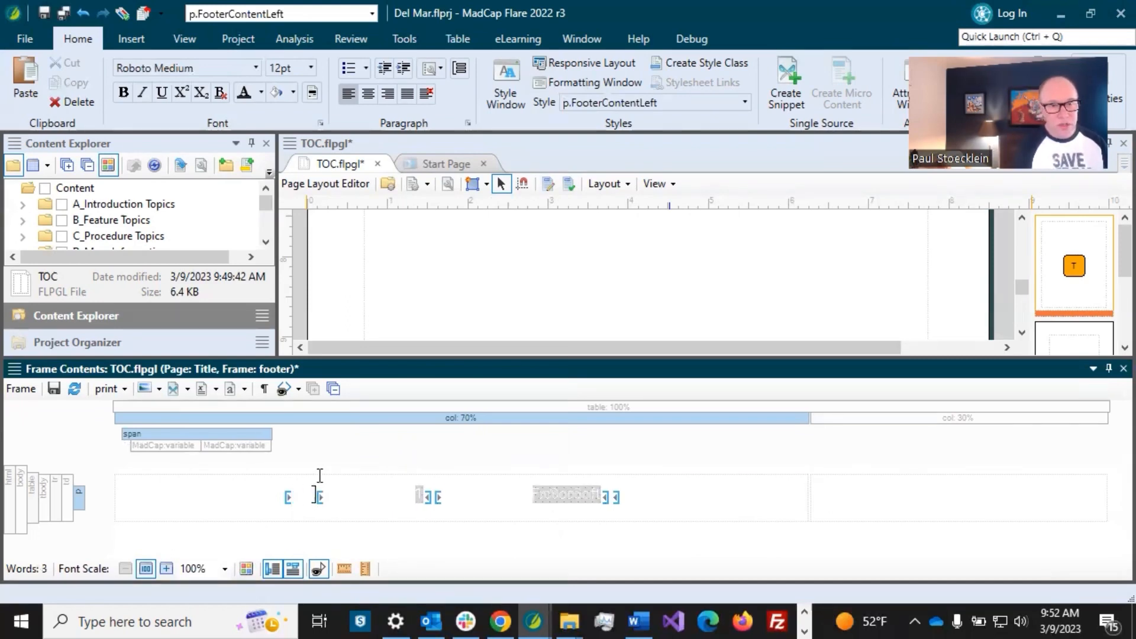
type("e")
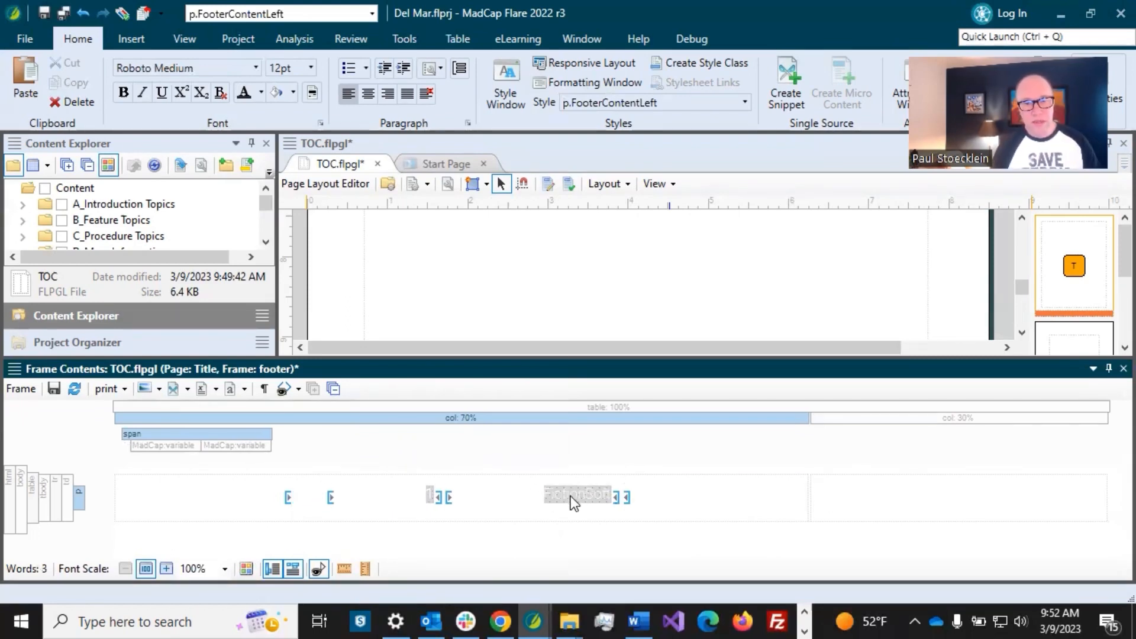
right_click(570, 496)
left_click(625, 400)
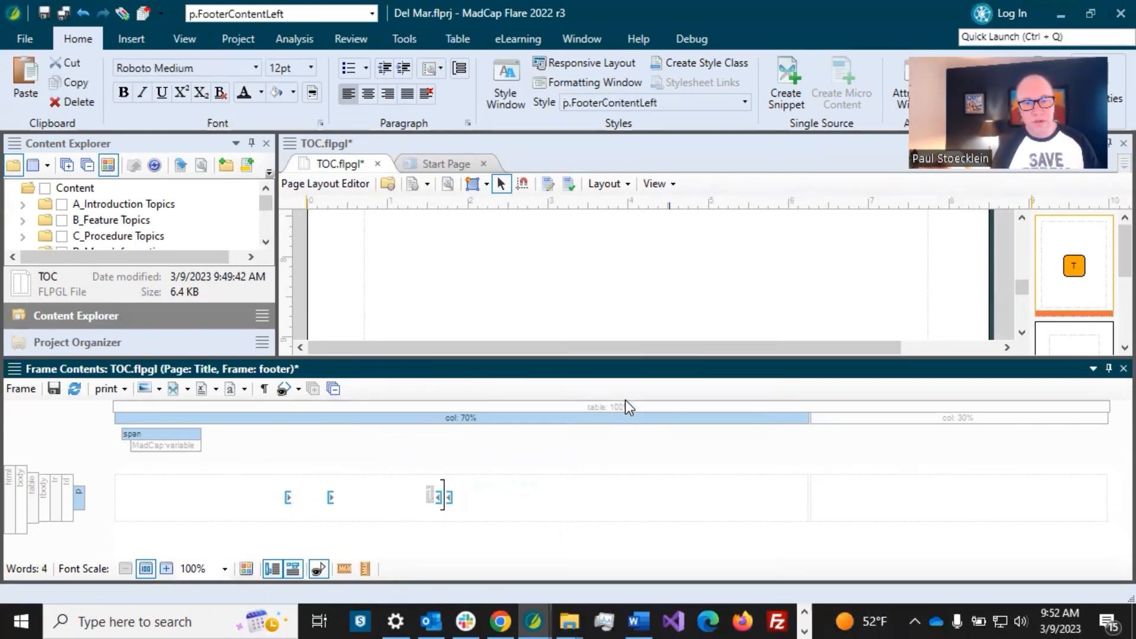
left_click(64, 15)
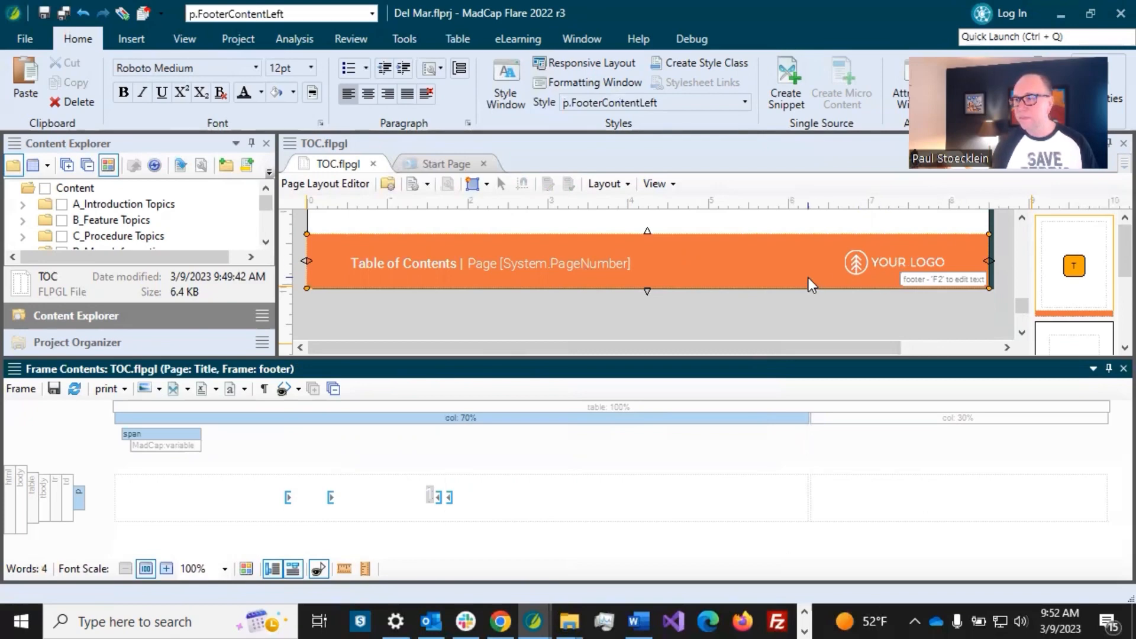
Close the footer's frame contents and delete the Normal page from the TOC page layout
scroll(808, 279, "up", 3)
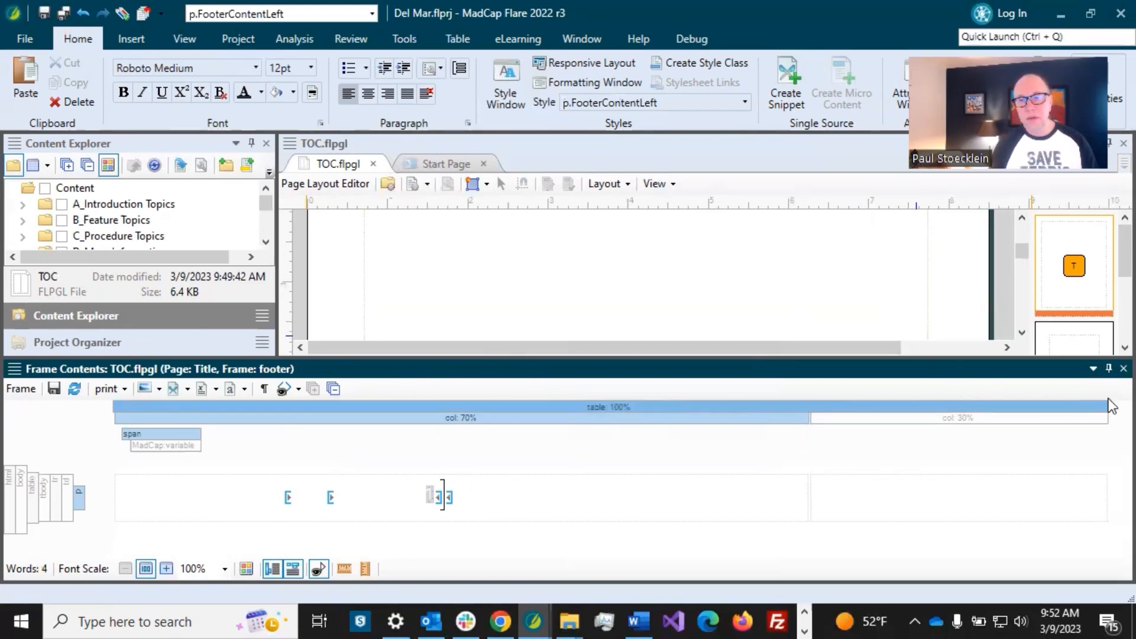
left_click(1123, 368)
left_click(1065, 364)
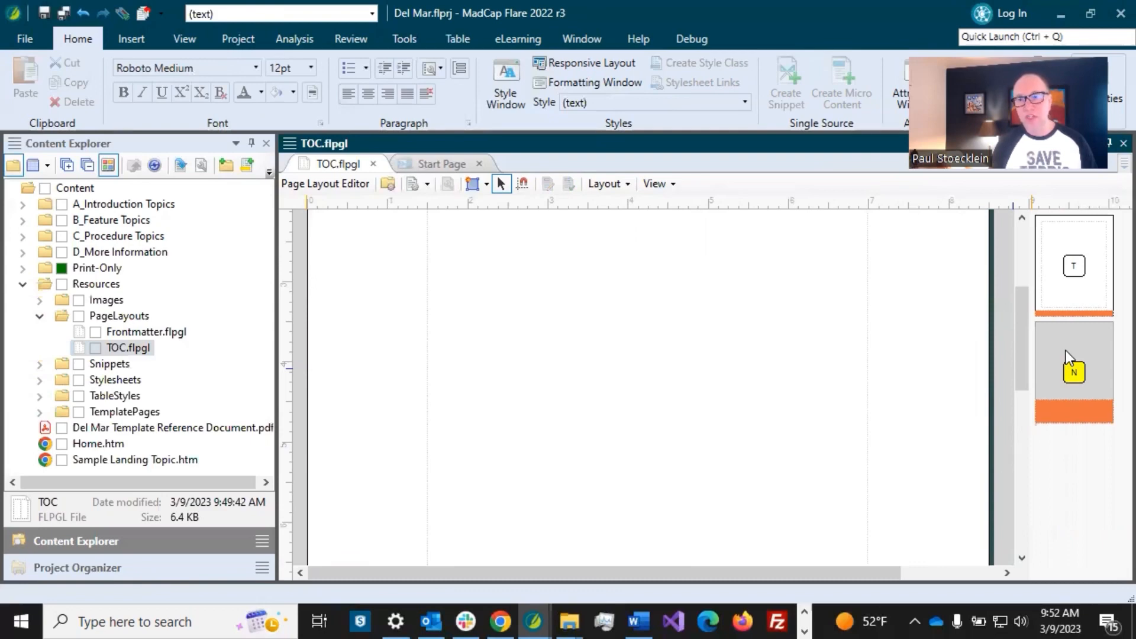
right_click(1046, 377)
left_click(1038, 443)
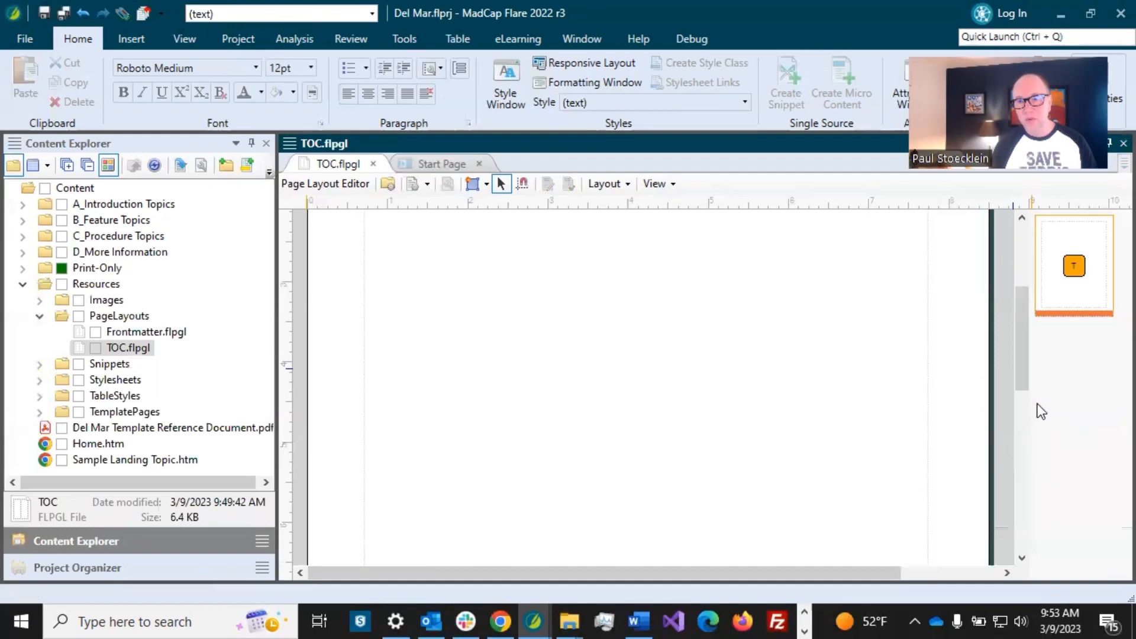
Change the remaining Title page's type to Normal, name the page TOC and save the layout
left_click(1058, 302)
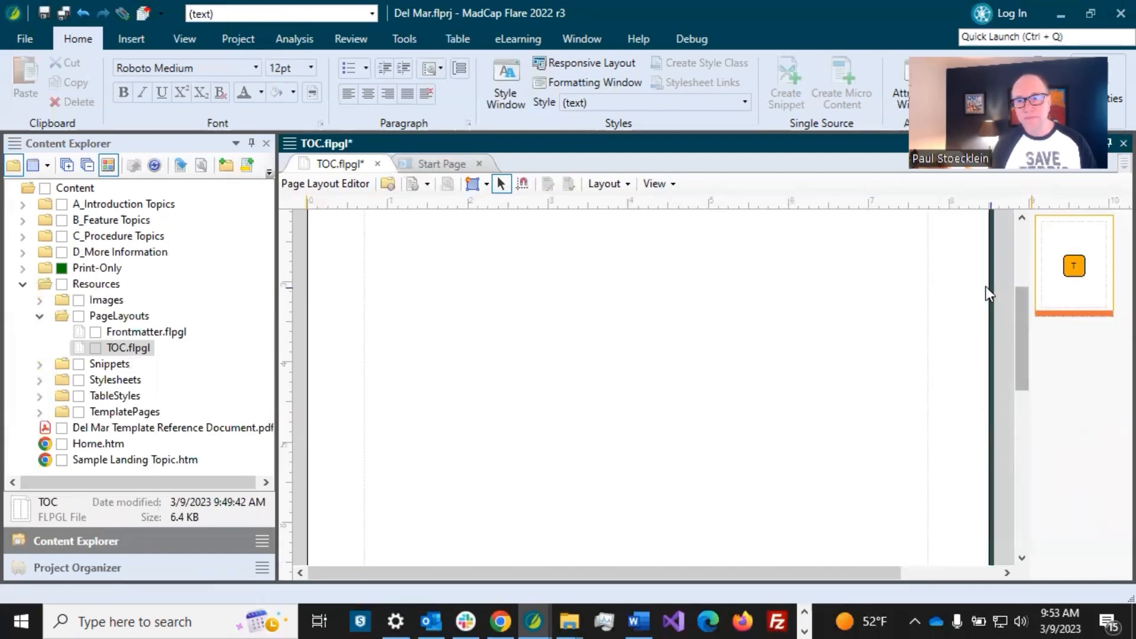
double_click(331, 303)
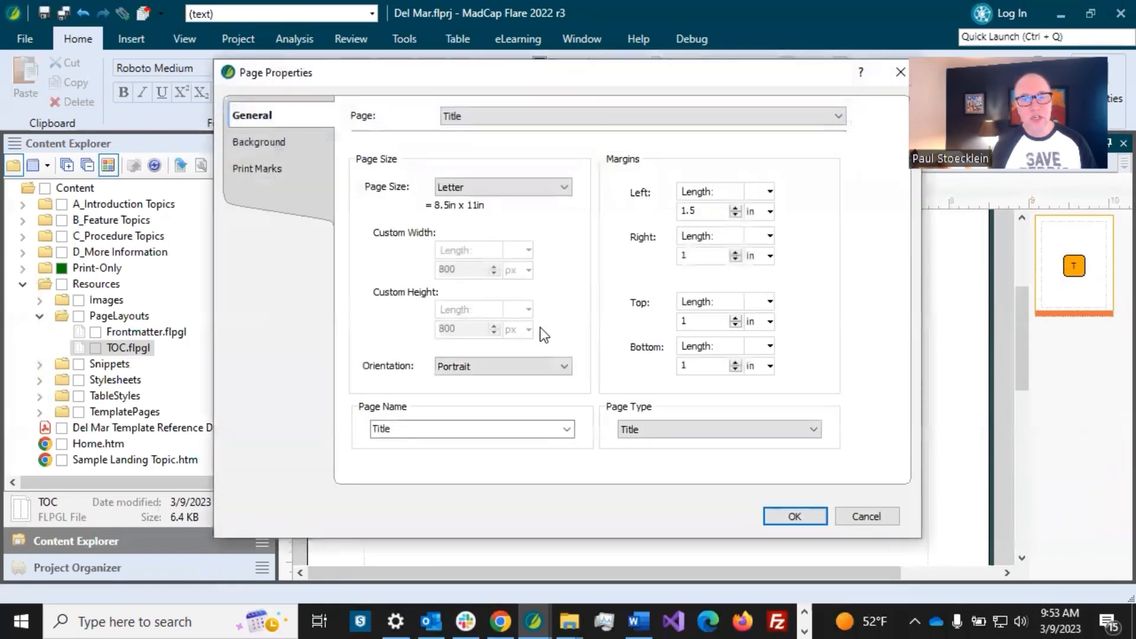
left_click(656, 427)
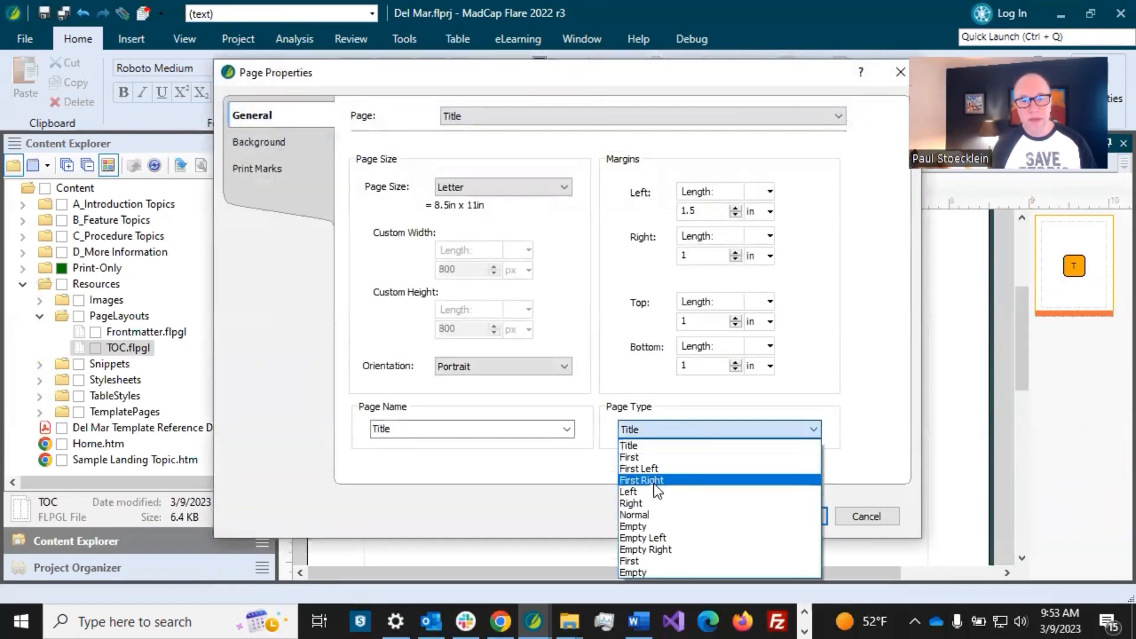
left_click(652, 514)
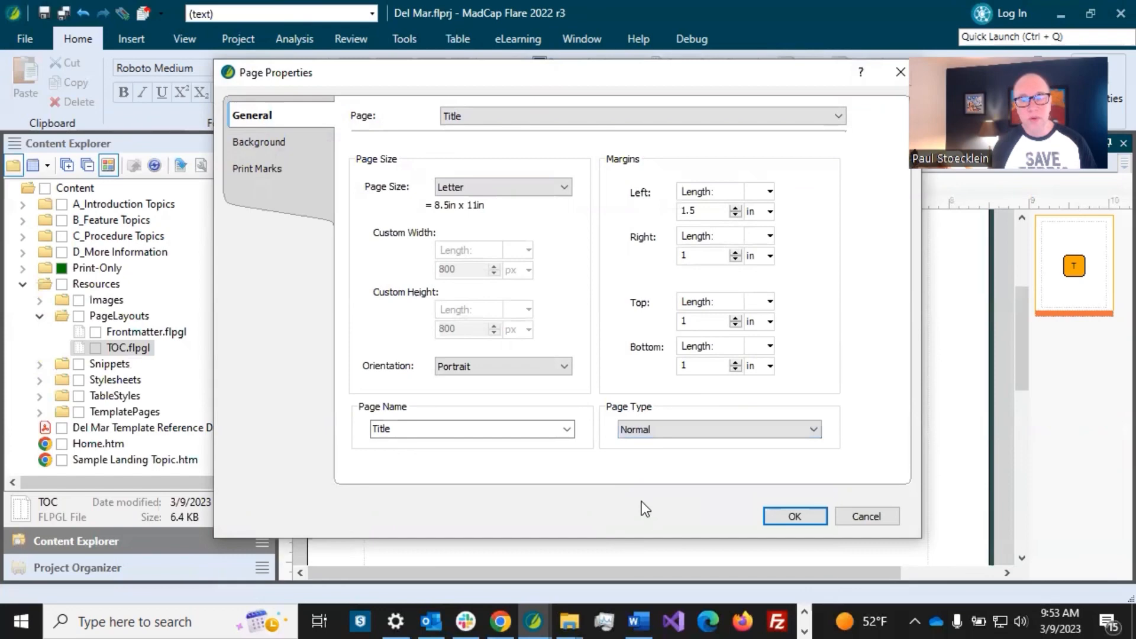
left_click(490, 431)
double_click(456, 431)
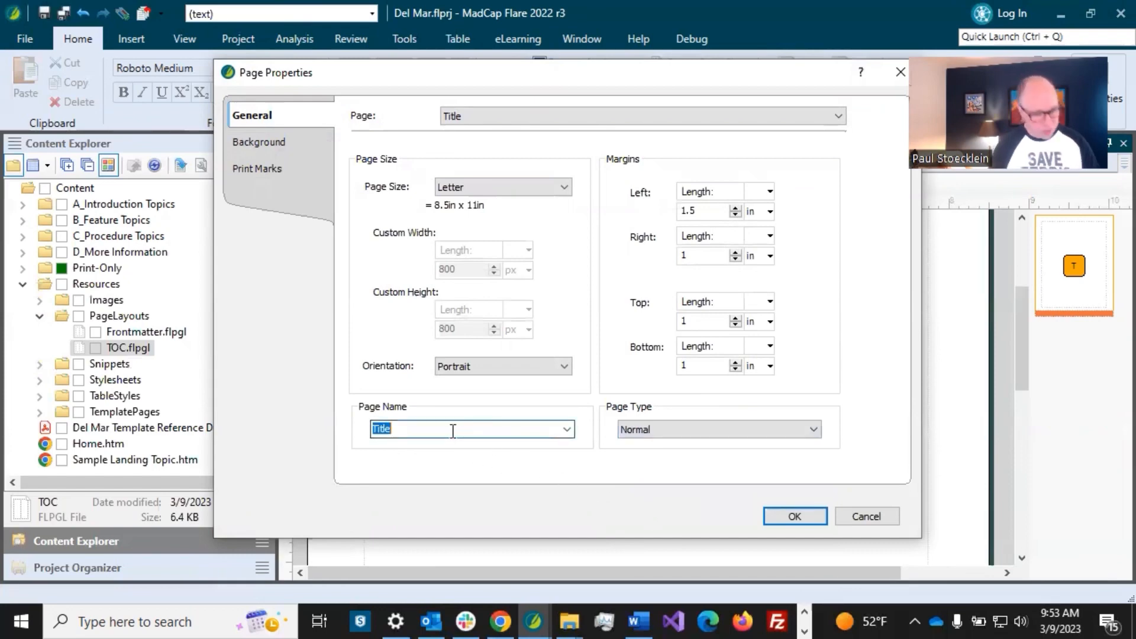
type("TOC")
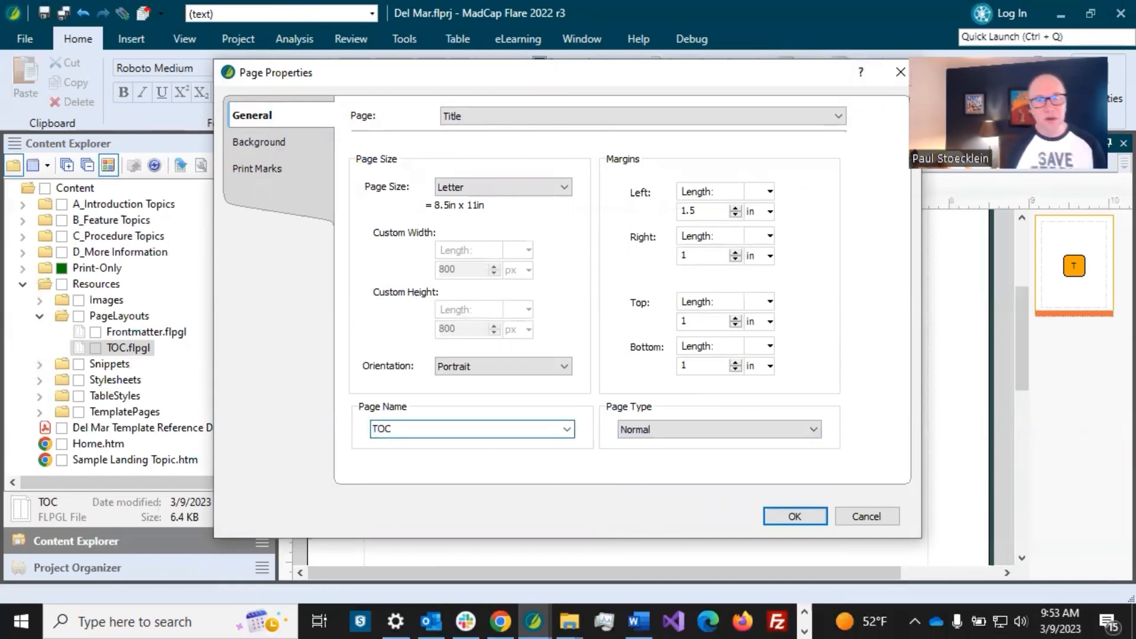
left_click(804, 513)
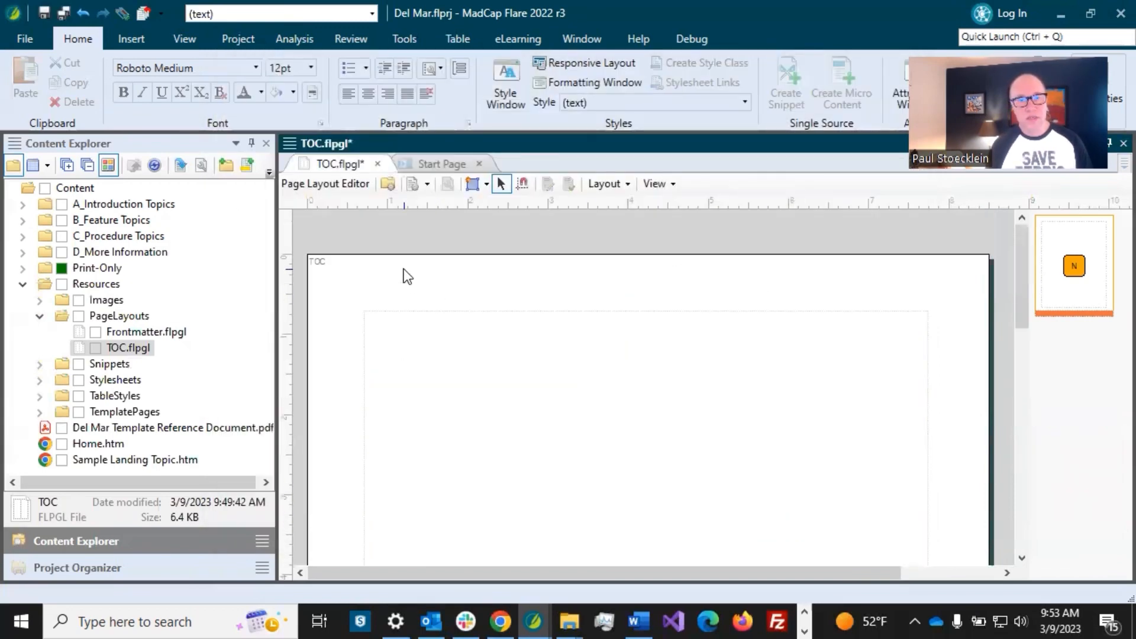
left_click(64, 13)
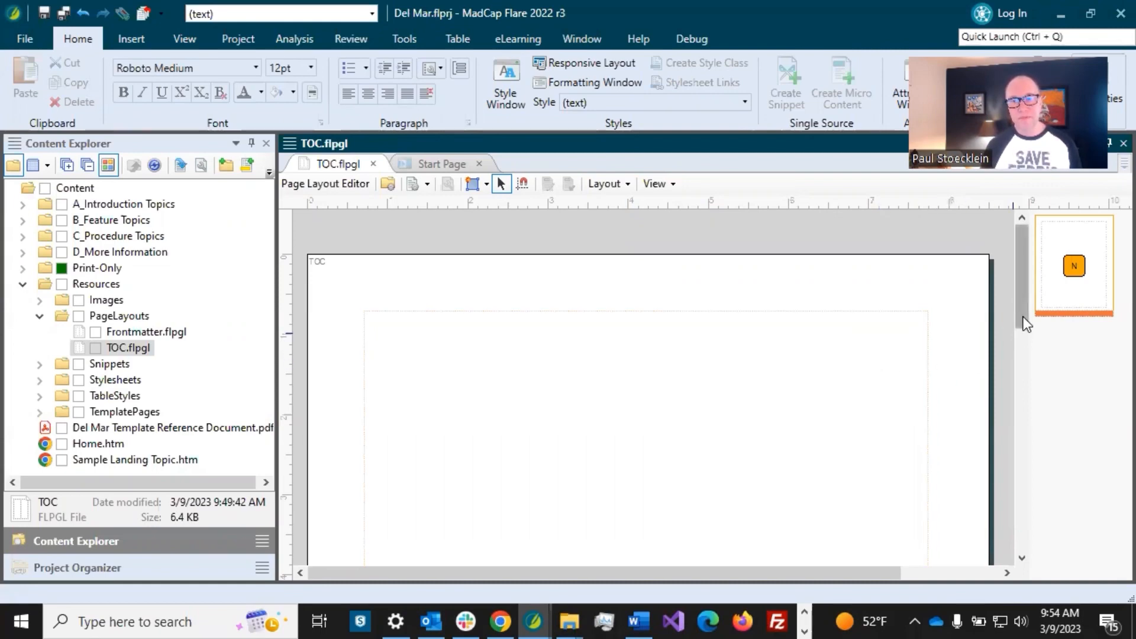
left_click_drag(1023, 317, 1020, 278)
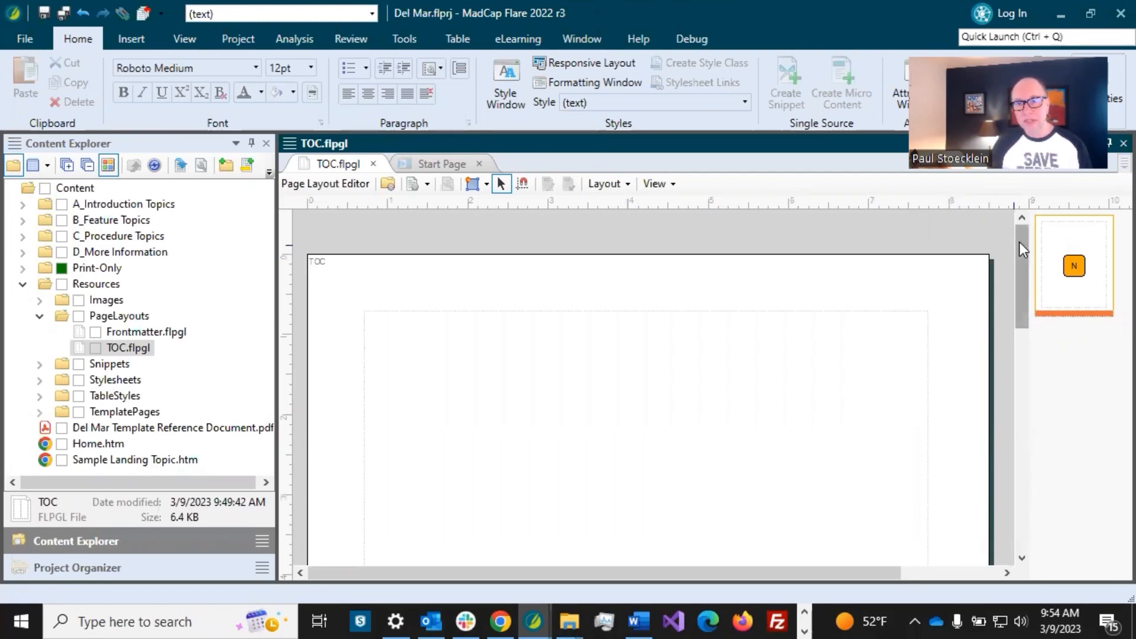
left_click_drag(1020, 242, 1018, 443)
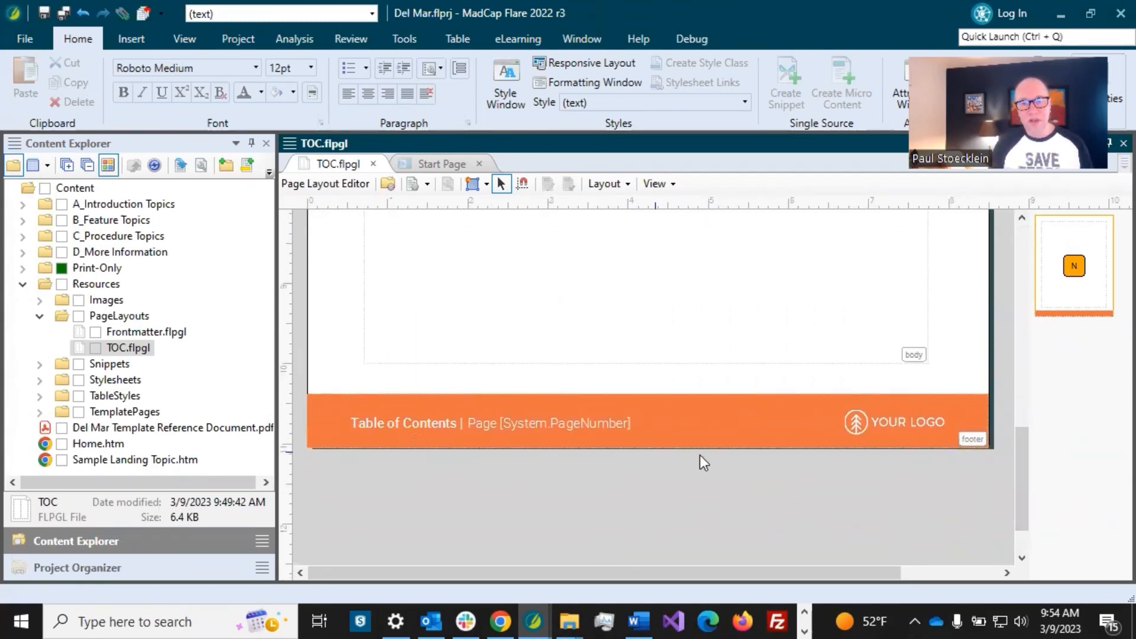
left_click_drag(1020, 441, 1022, 243)
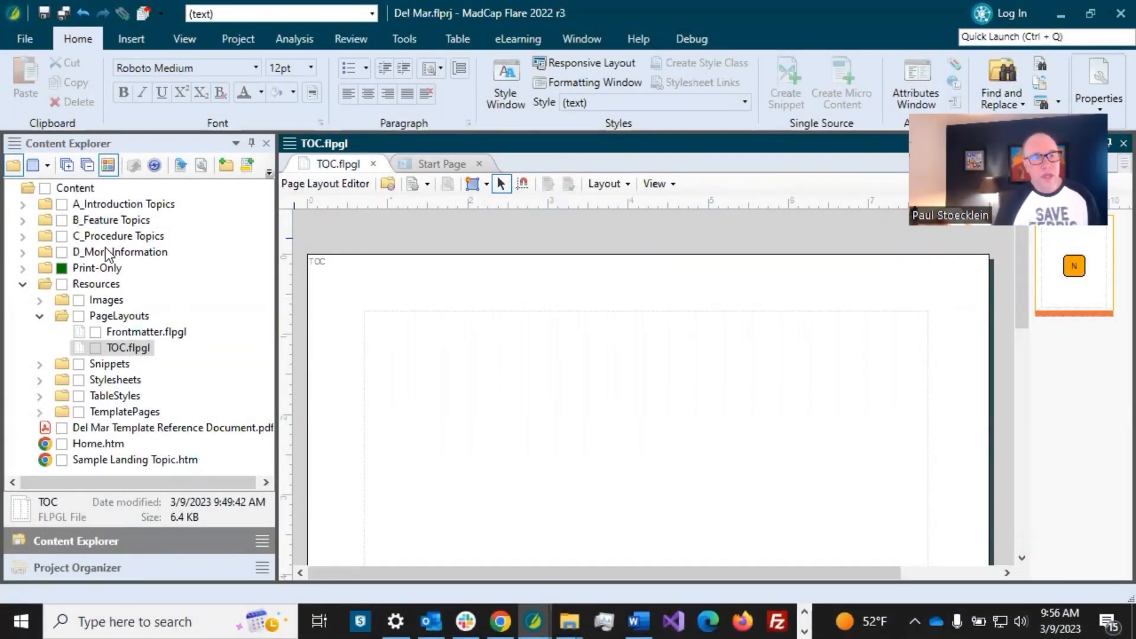
Add a topic named TOC to the Print-Only folder from the NewTopic.htm template, with "Table of Contents" as its first heading
left_click(22, 269)
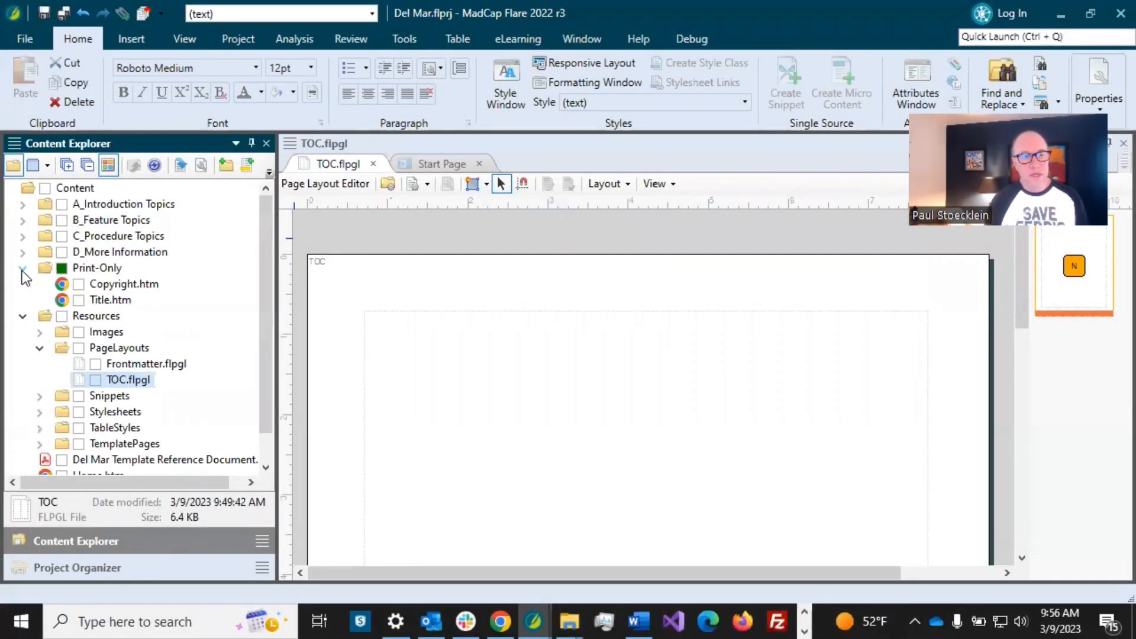
left_click(89, 270)
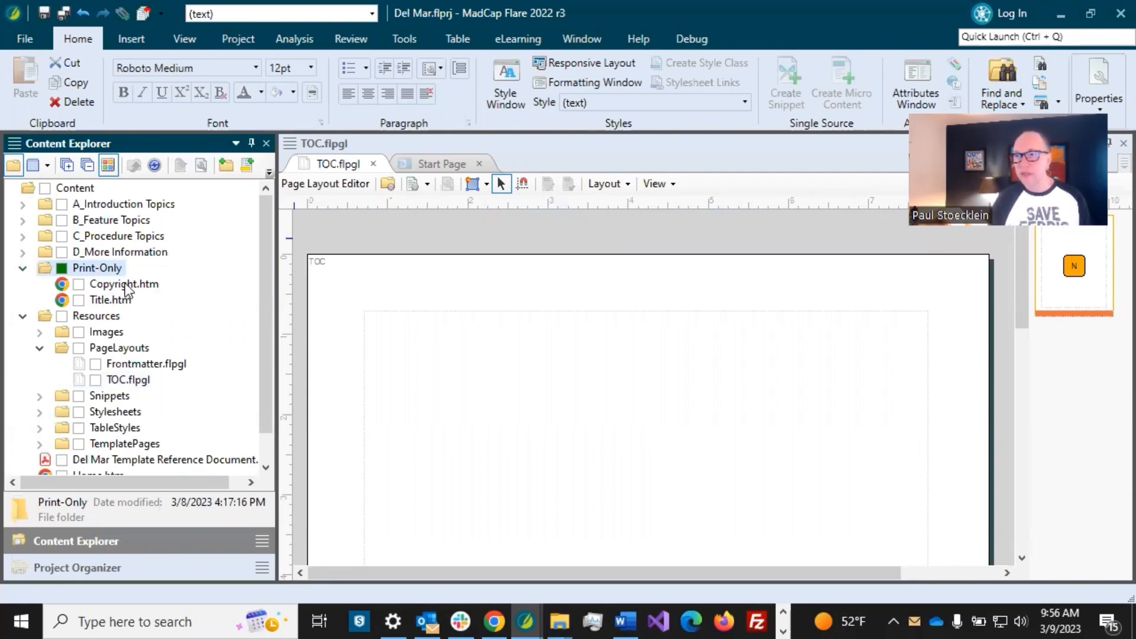
left_click(246, 166)
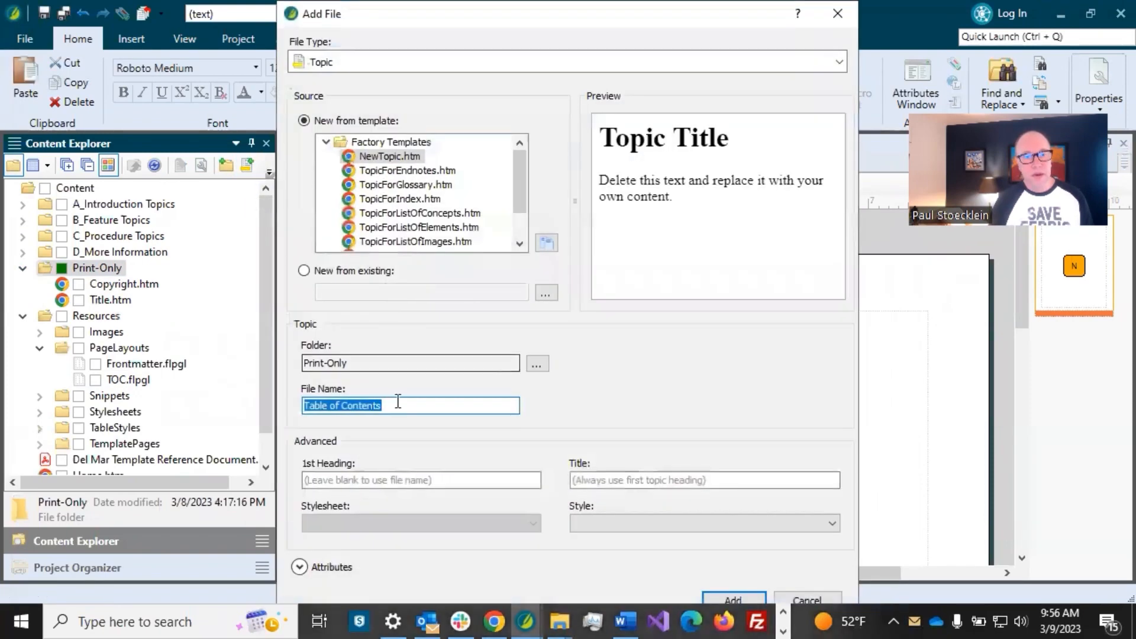
left_click(404, 402)
left_click_drag(407, 402, 247, 424)
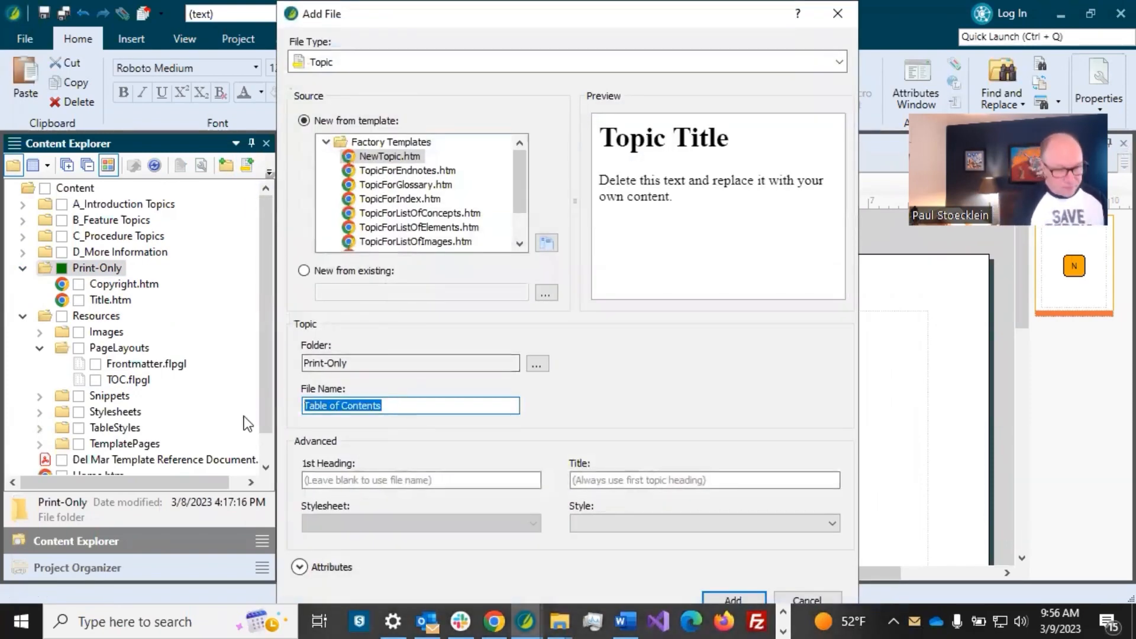
type("TOC")
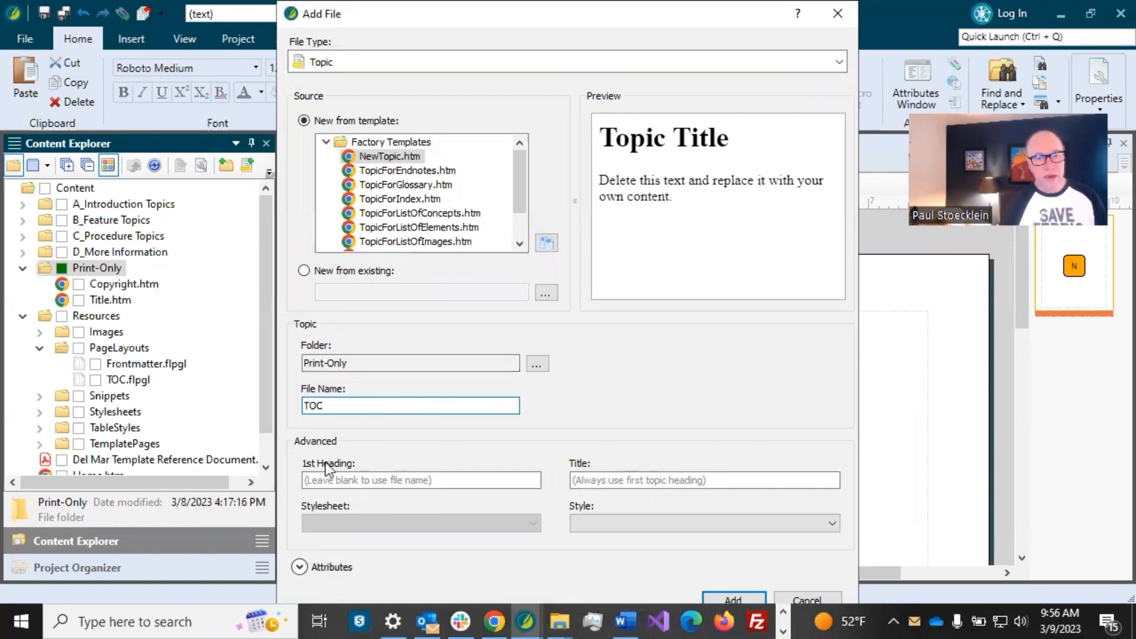
left_click(341, 480)
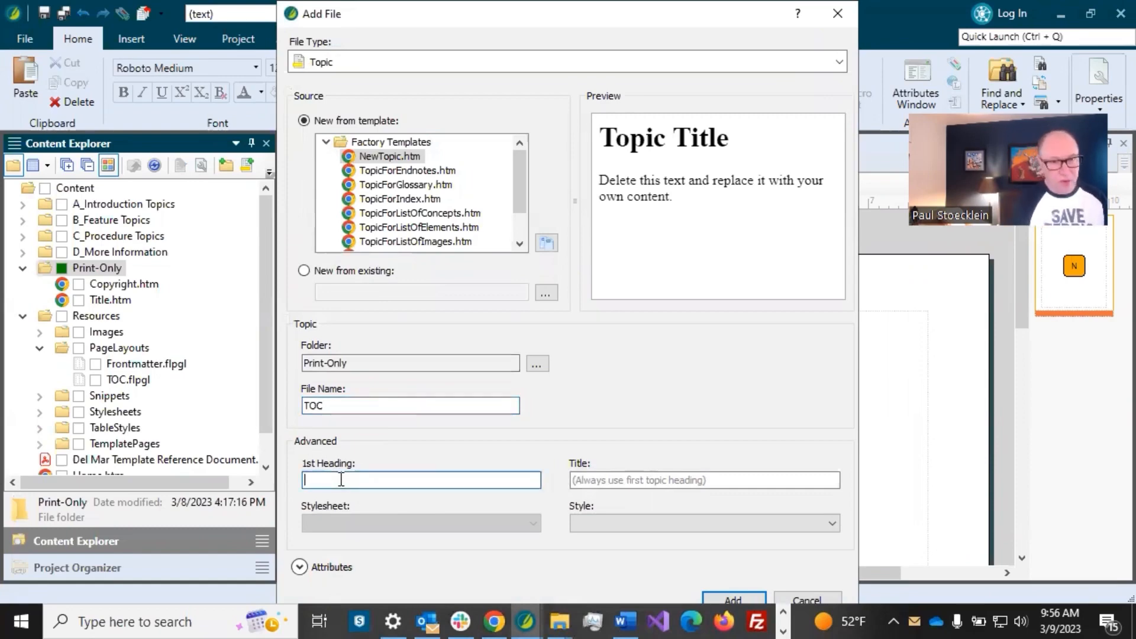
type("Table of ")
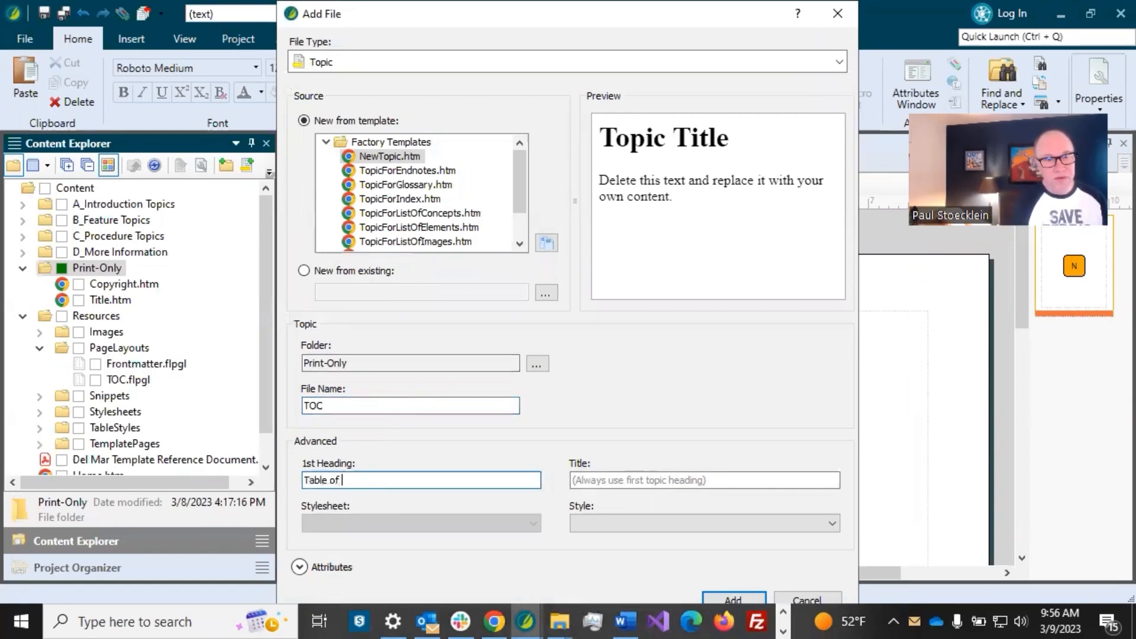
type("Contents")
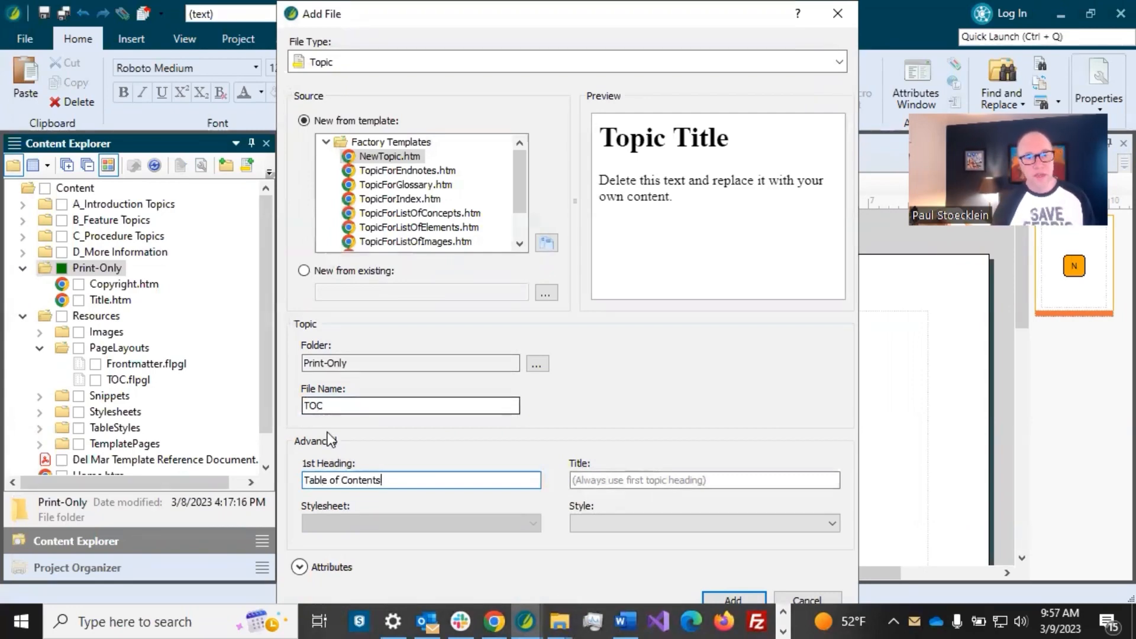
left_click(719, 598)
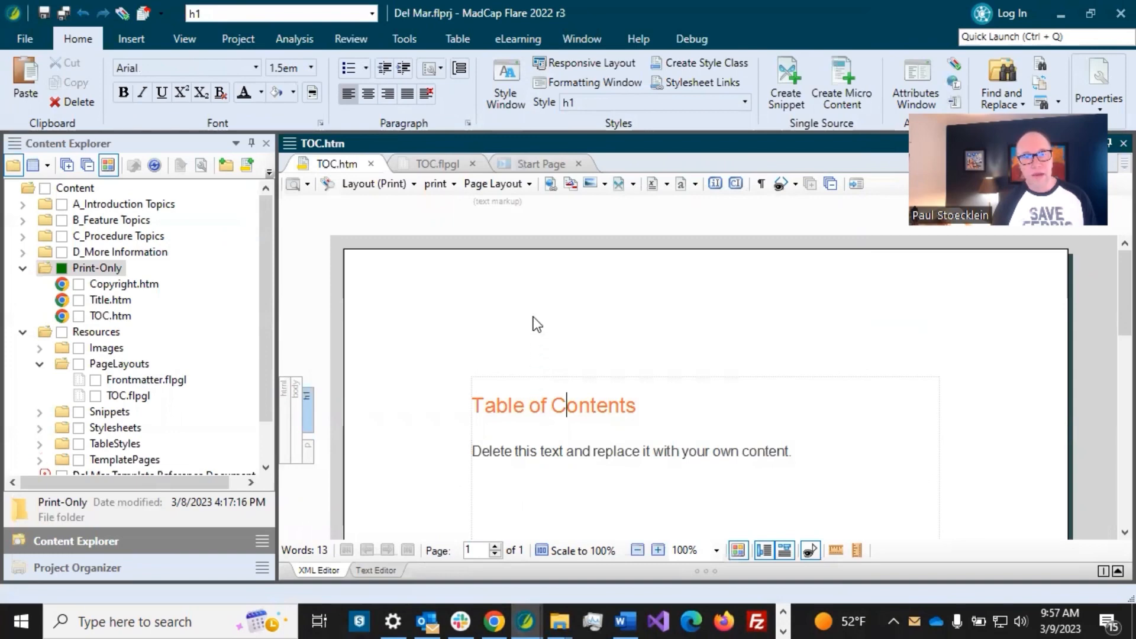
Display the topic with the Normal page of the TOC.flpgl page layout and check its footer
left_click(513, 184)
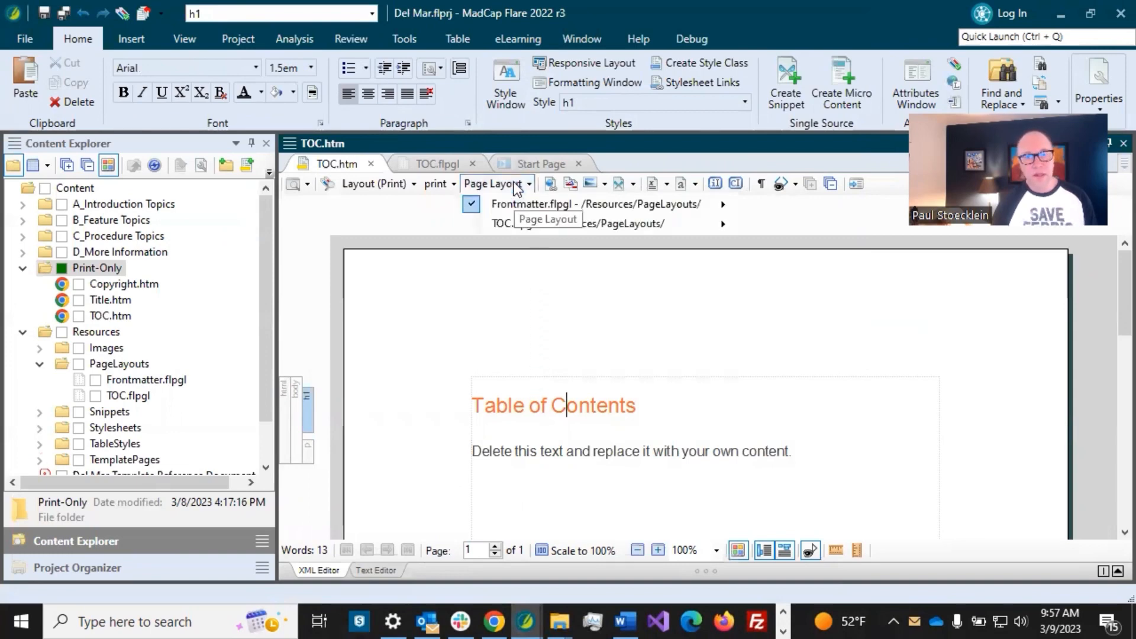
mouse_move(513, 204)
mouse_move(513, 224)
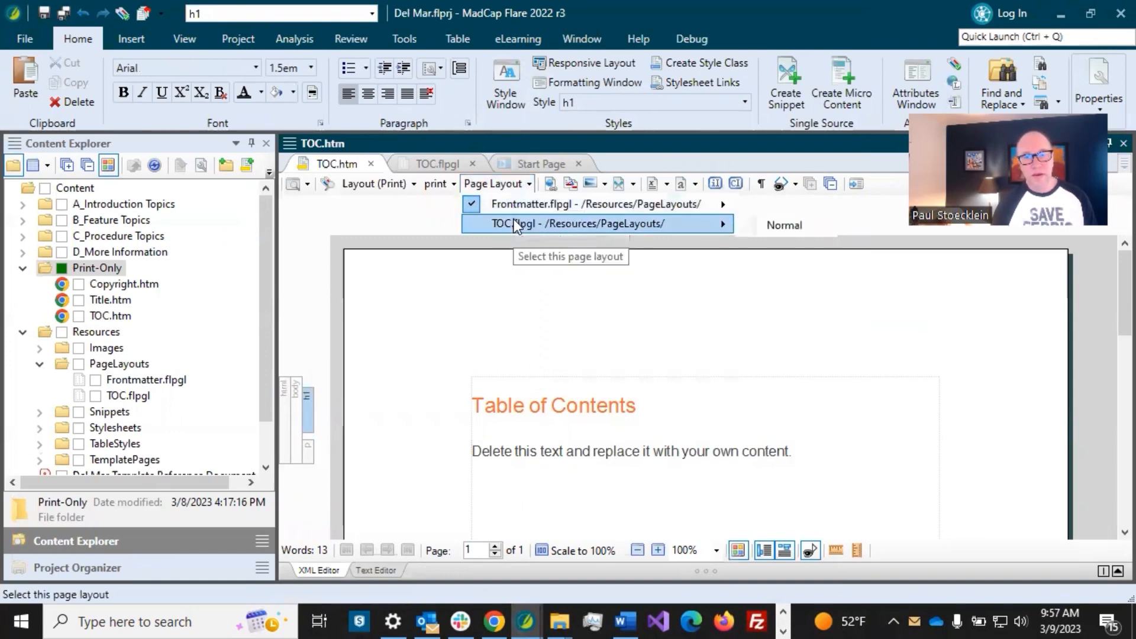
left_click(771, 225)
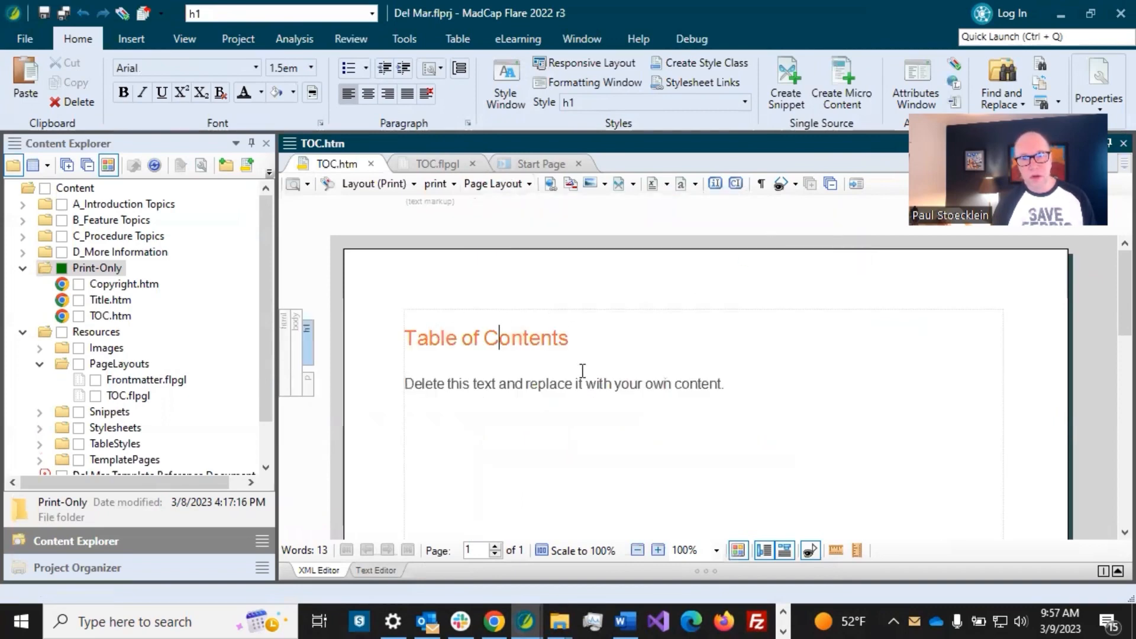
scroll(528, 384, "down", 5)
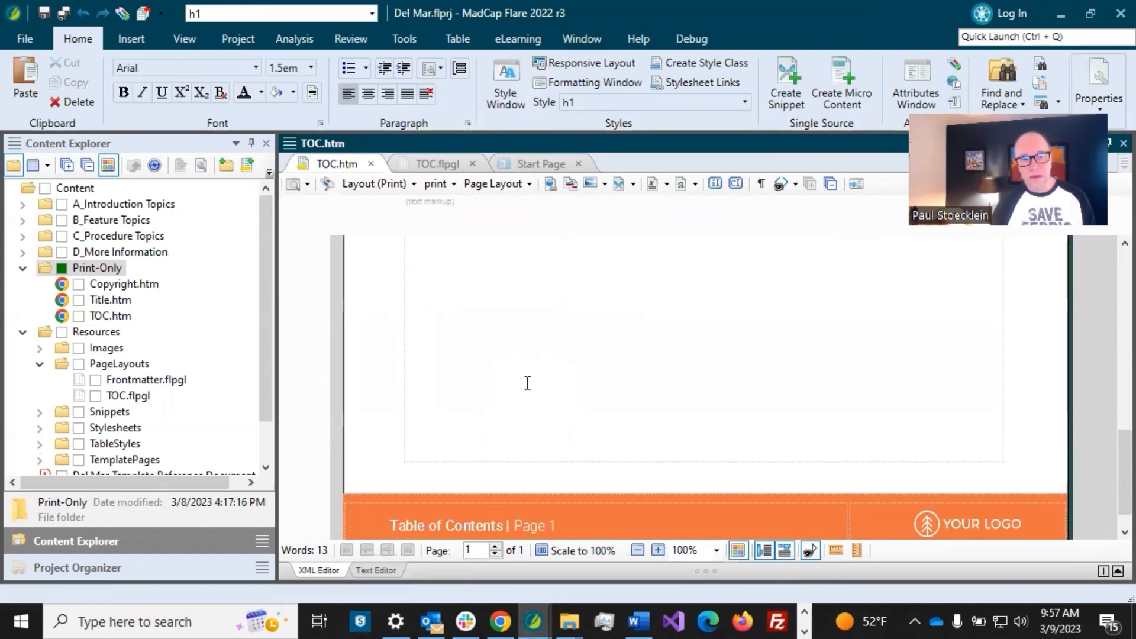
scroll(528, 384, "down", 1)
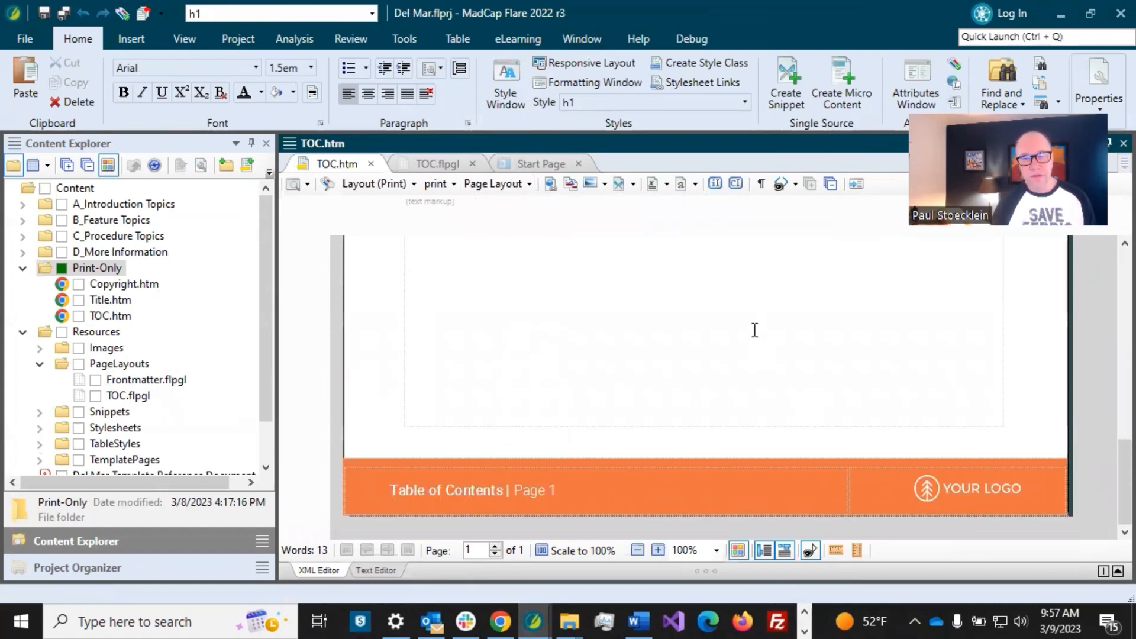
scroll(754, 330, "up", 6)
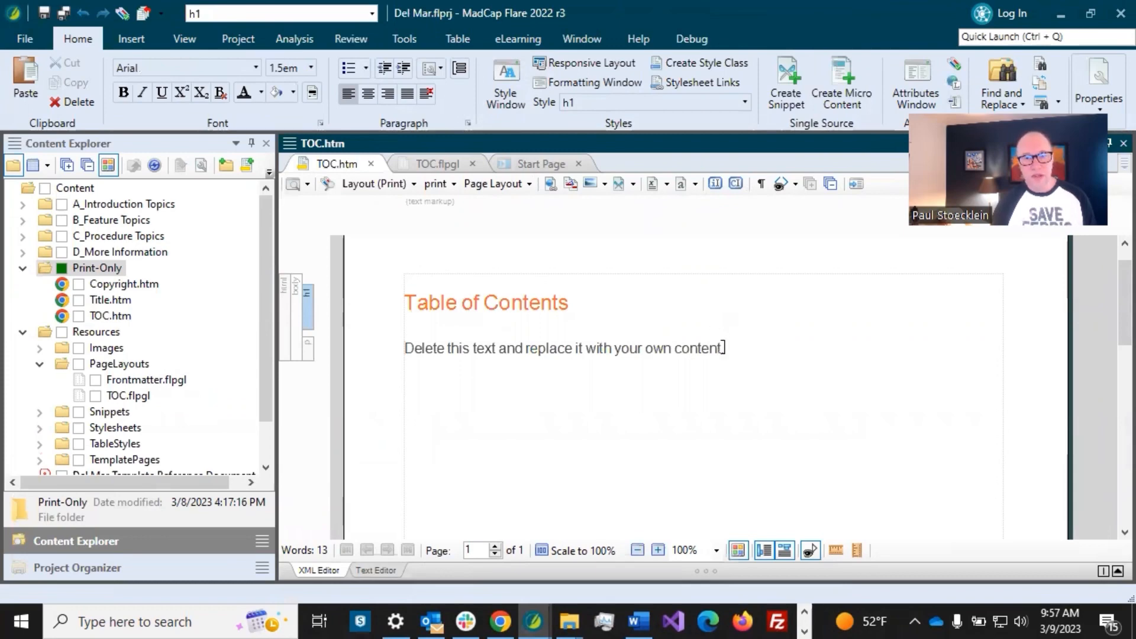
Delete the placeholder paragraph below the "Table of Contents" heading and start an empty paragraph in its place
left_click_drag(723, 348, 405, 353)
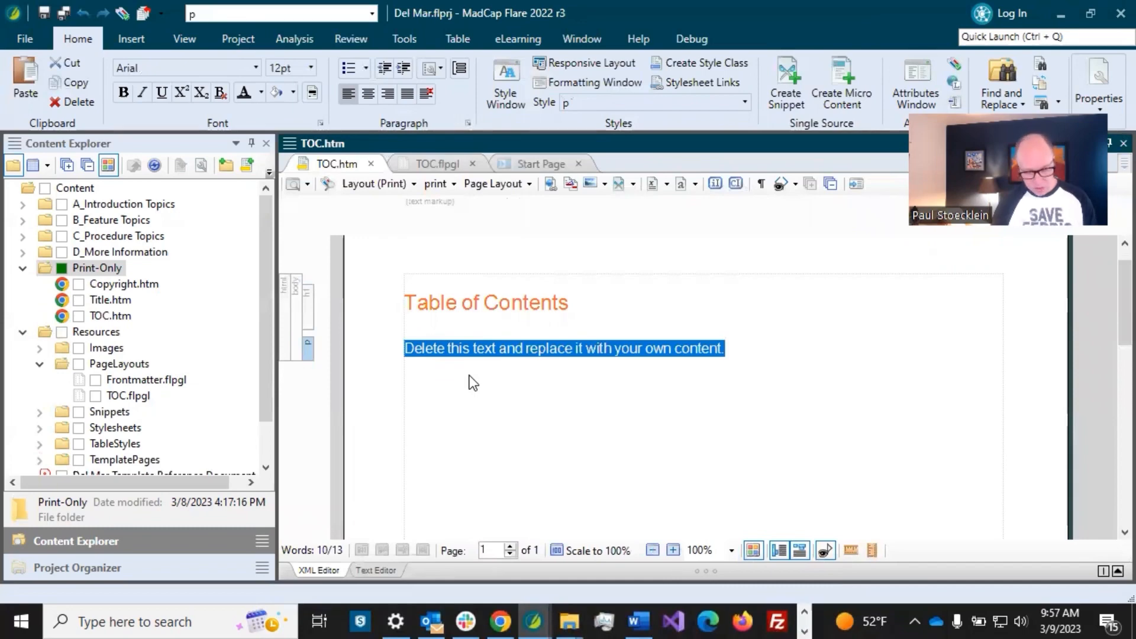
key("BackSpace")
key("BackSpace")
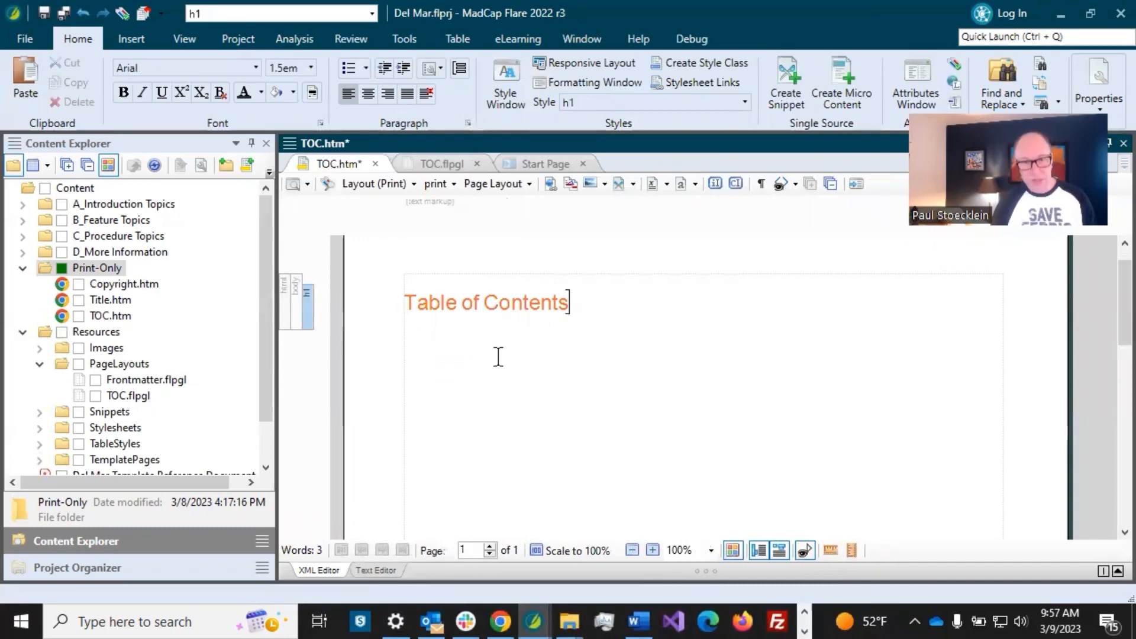
key("Return")
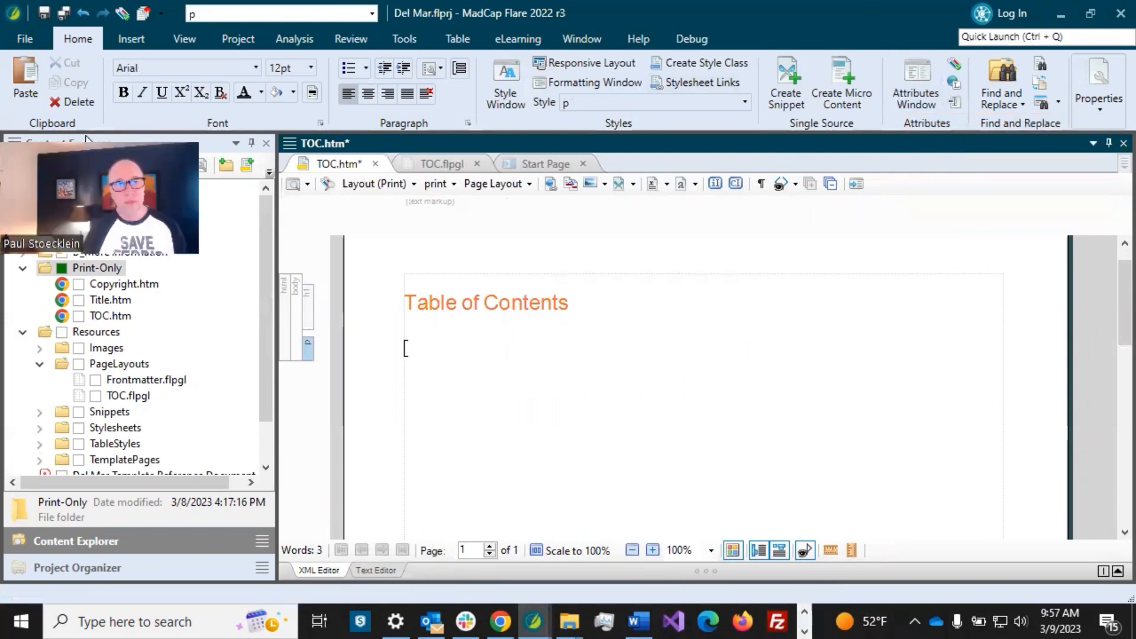
Insert a TOC proxy without a stylesheet class below the "Table of Contents" heading and save the topic
left_click(131, 38)
left_click(1095, 107)
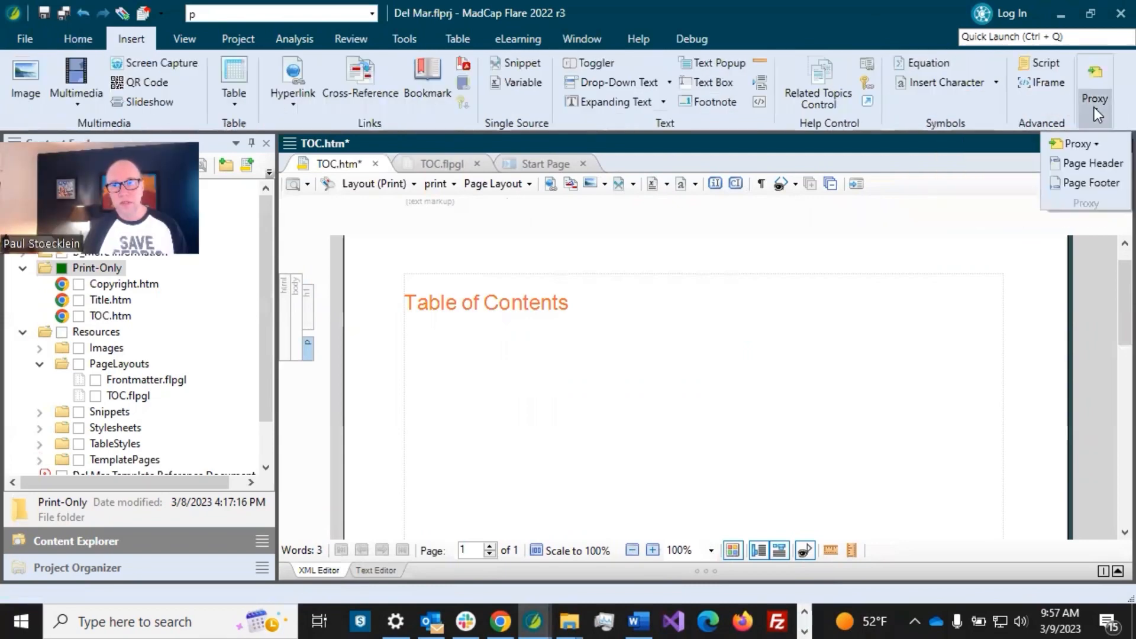
left_click(1089, 142)
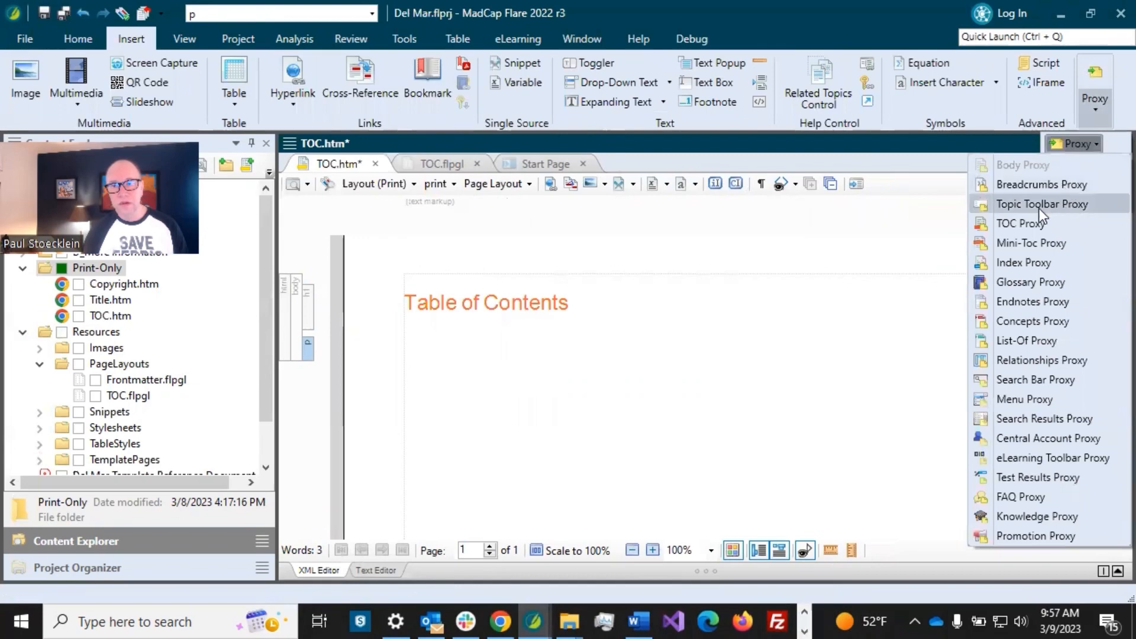
left_click(1031, 223)
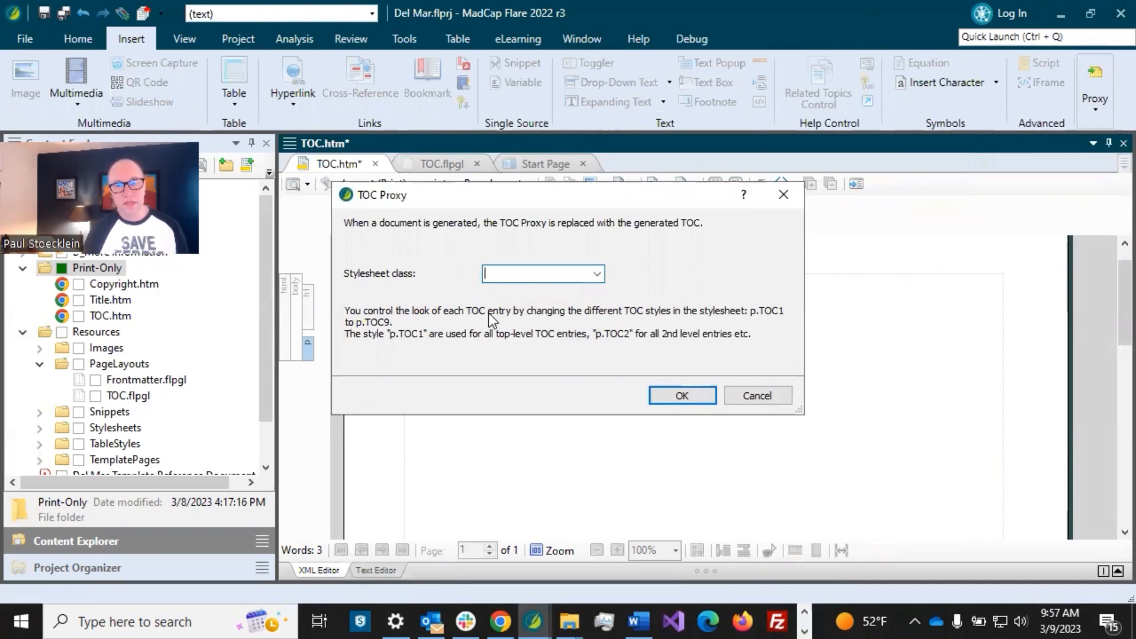
left_click(668, 395)
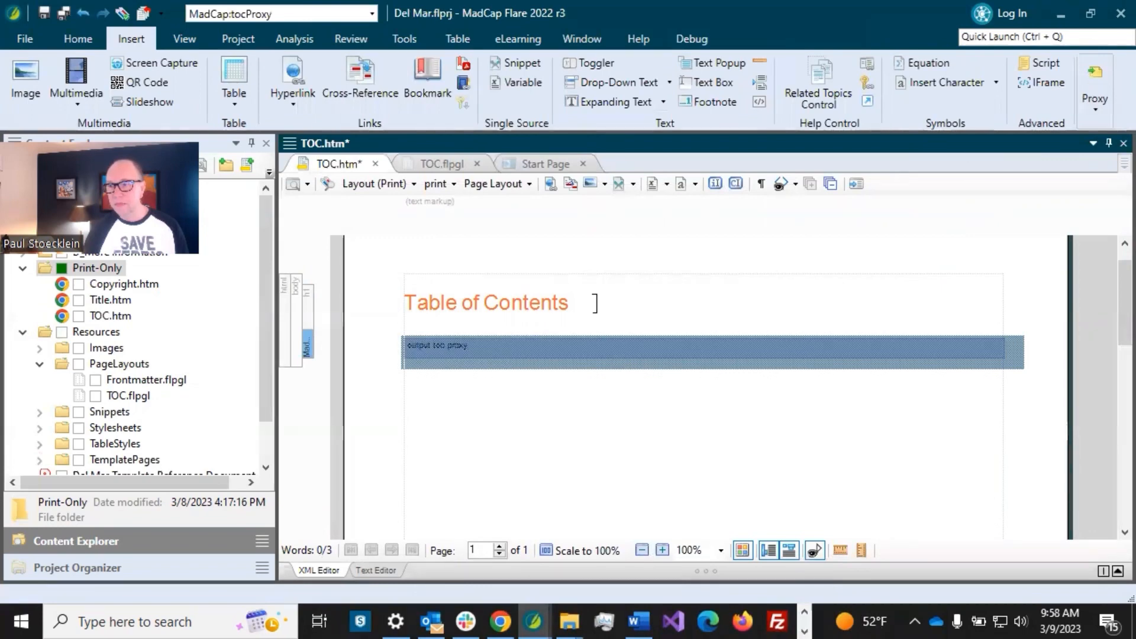
left_click(595, 303)
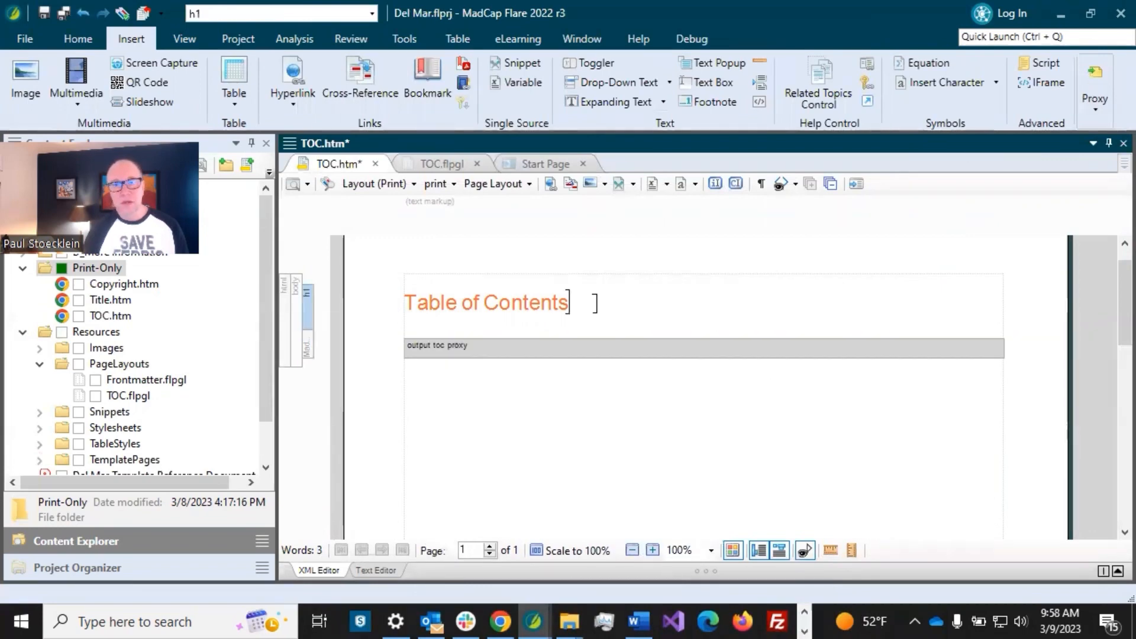
left_click(65, 19)
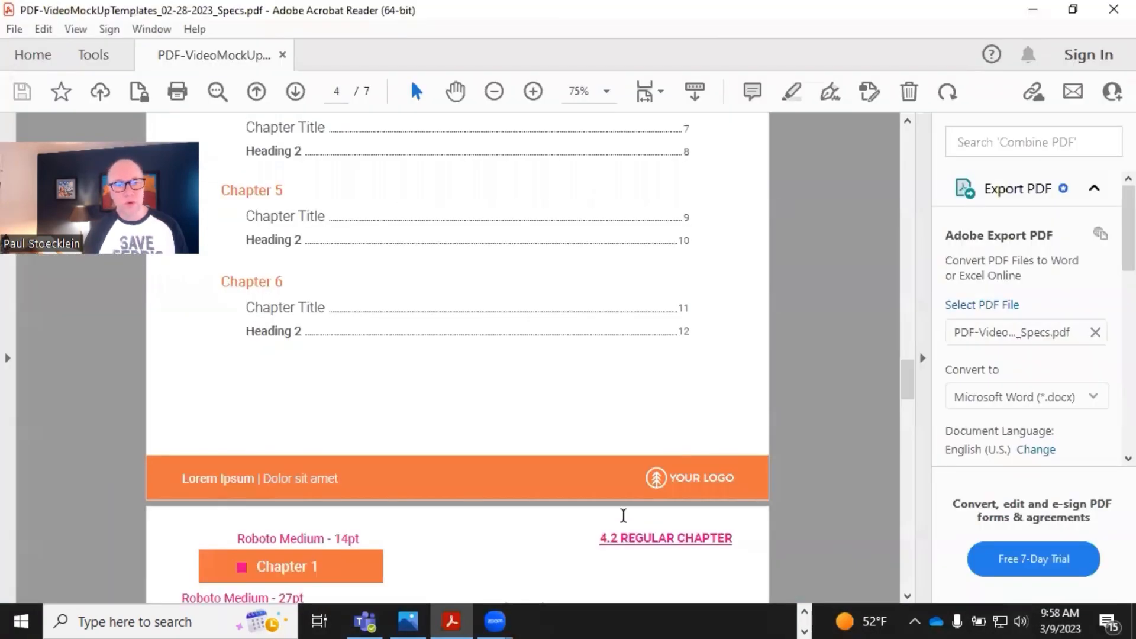
Review the fonts and sizes on the Table of Contents page of the PDF specification and return to Flare
scroll(621, 514, "down", 5)
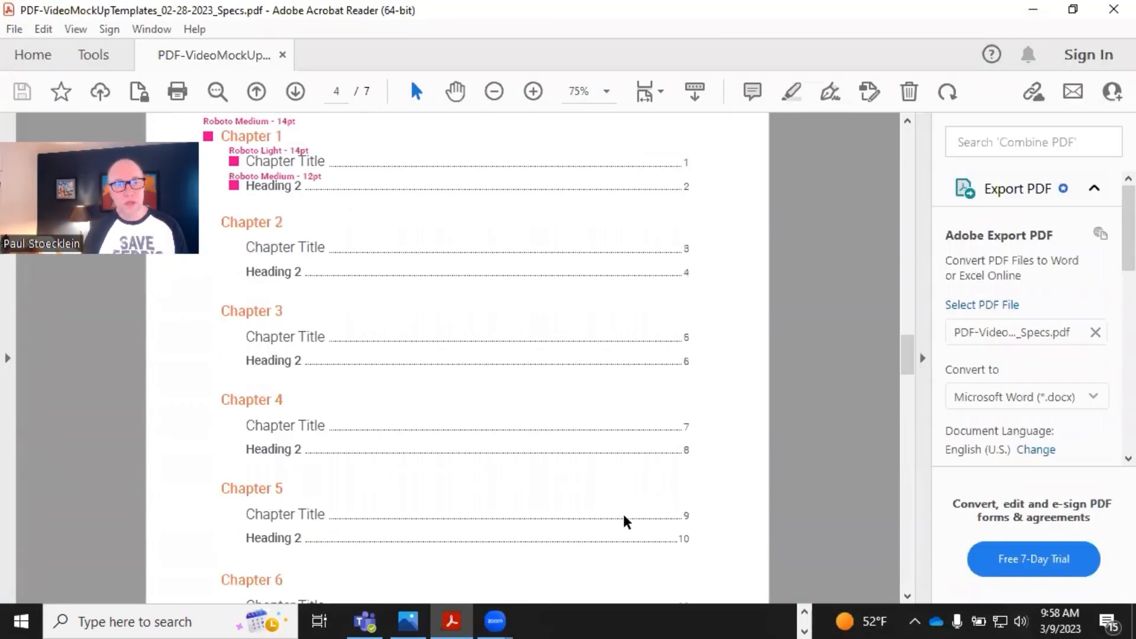
scroll(621, 518, "up", 5)
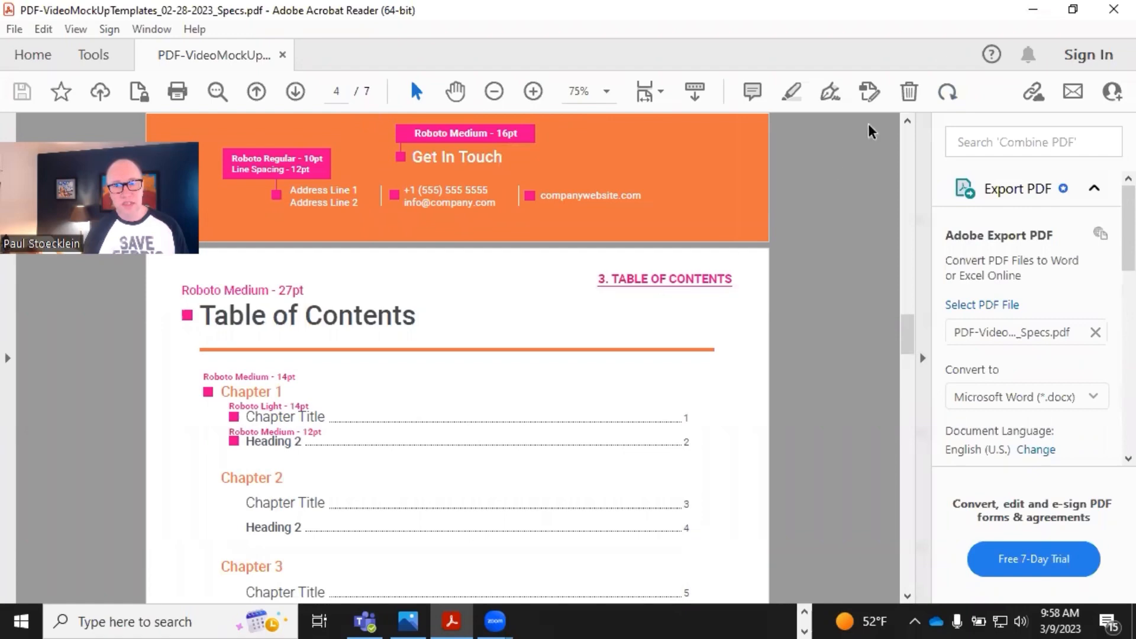
left_click(1032, 11)
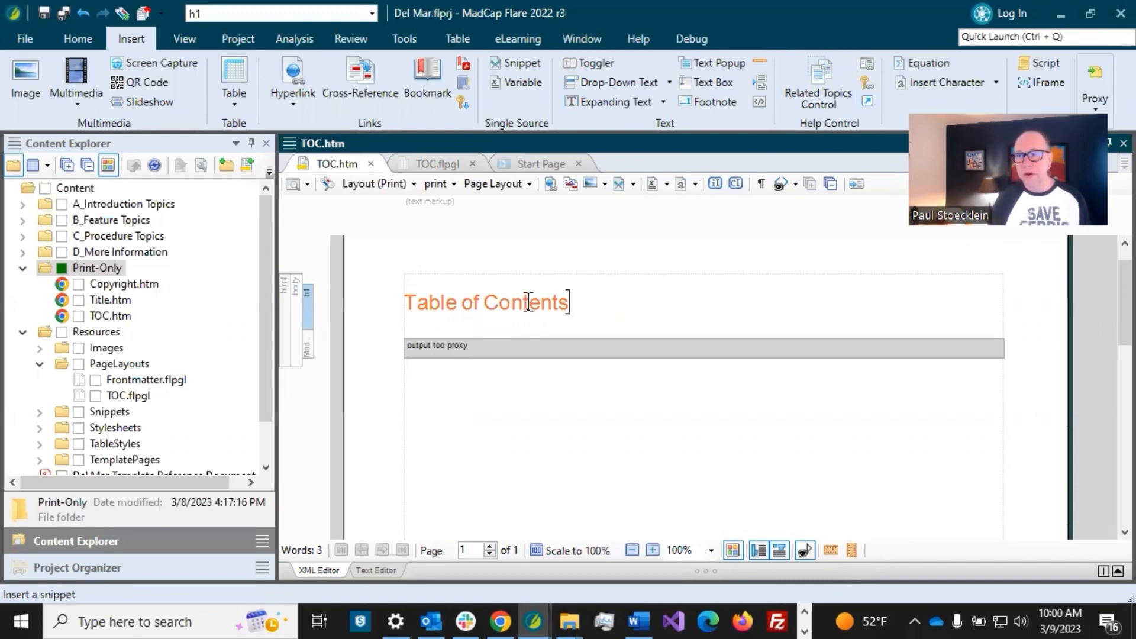
left_click(484, 302)
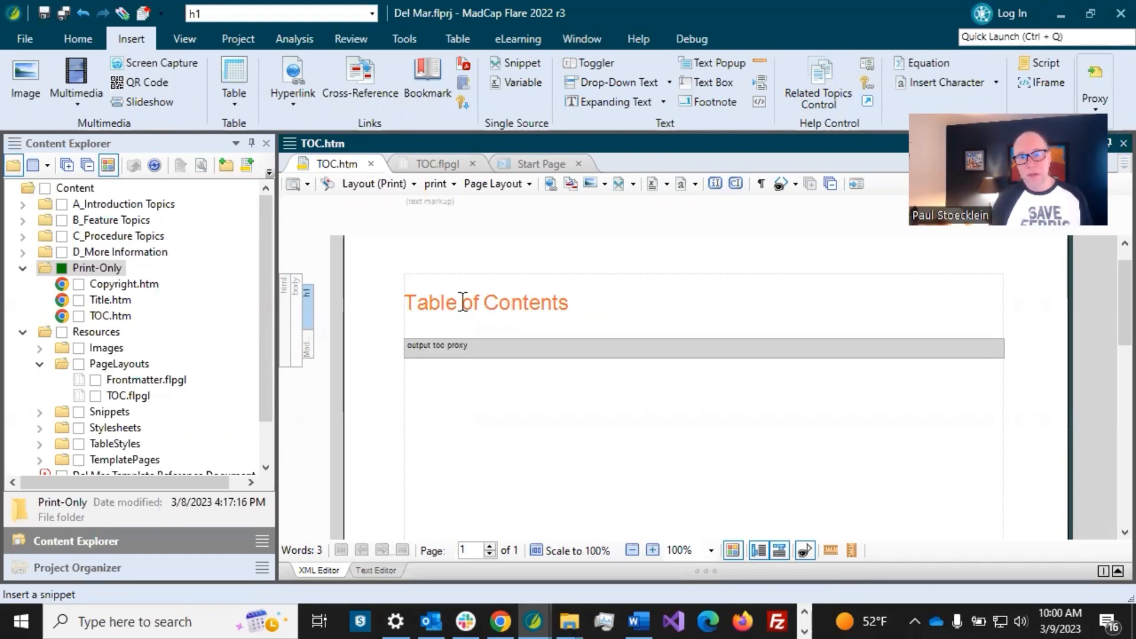
left_click(440, 302)
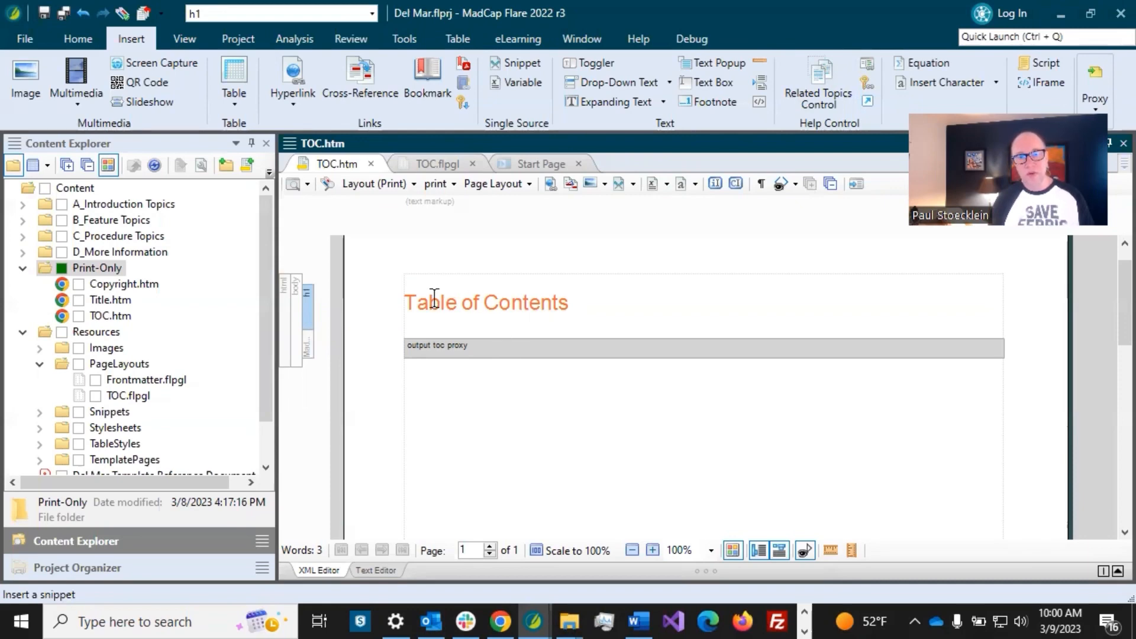
left_click_drag(405, 303, 560, 303)
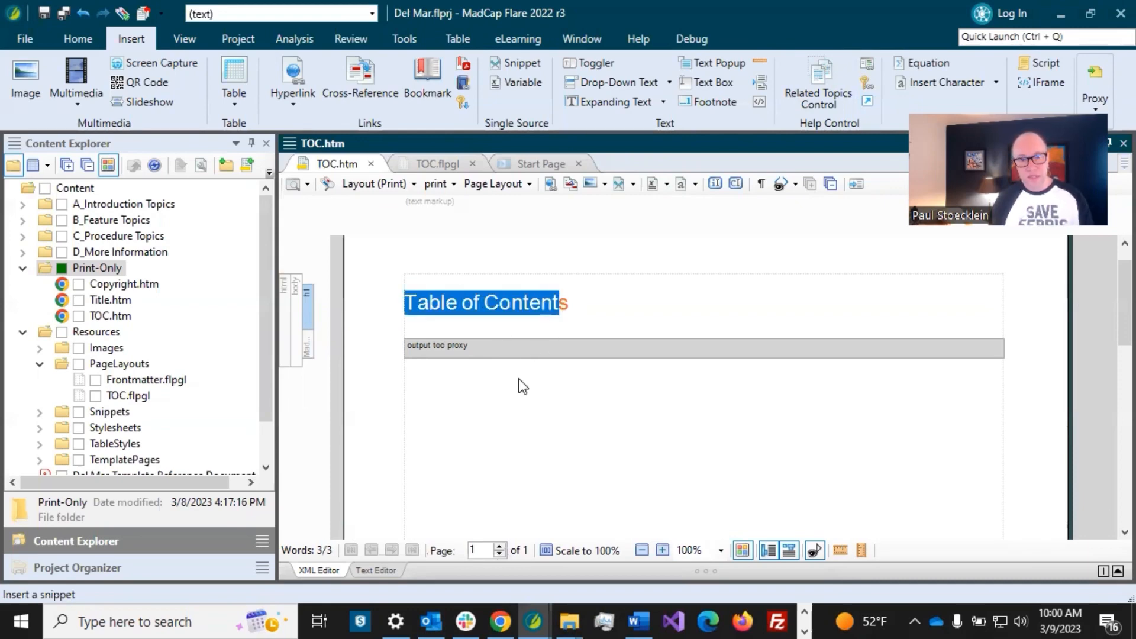
left_click(578, 299)
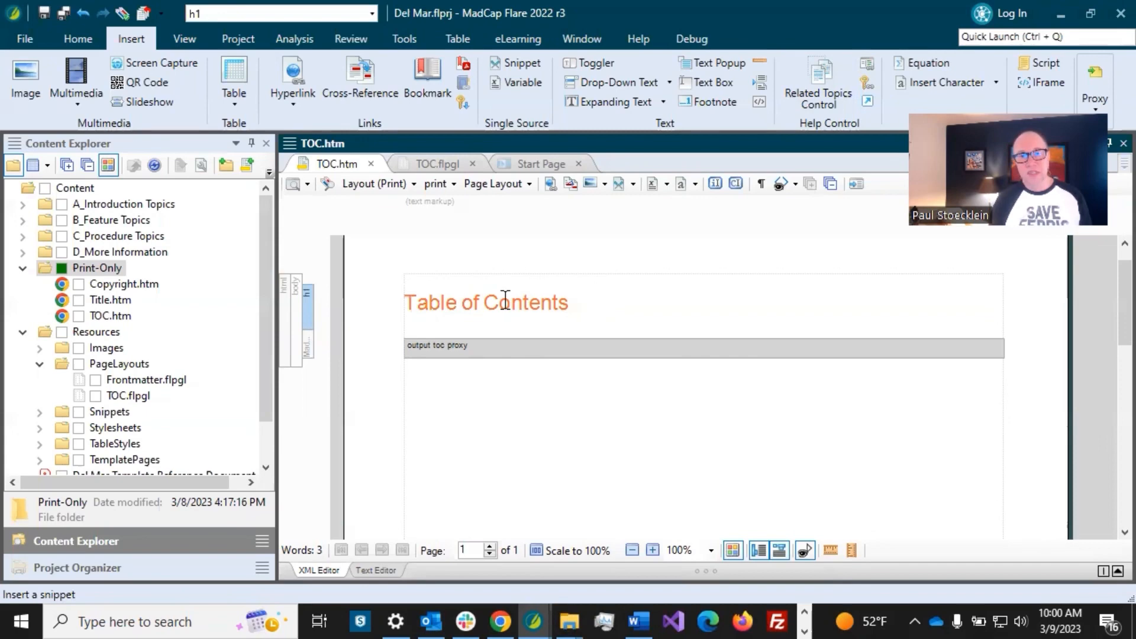
left_click(504, 300)
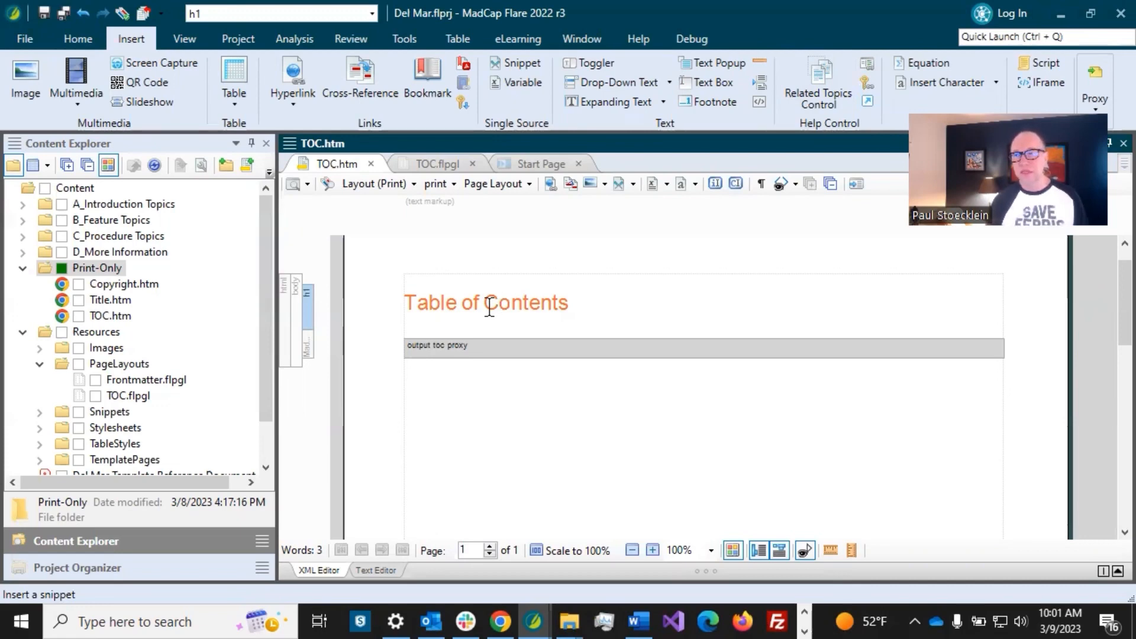
left_click(491, 304)
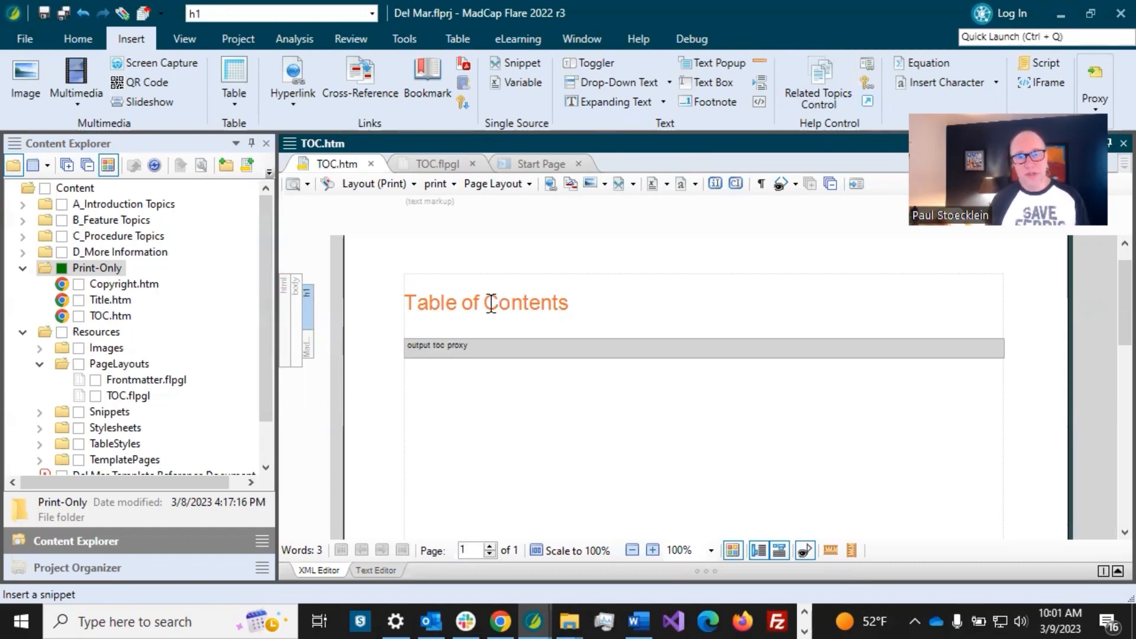
Open MainStyles.css for editing through the style class of the "Table of Contents" h1 heading
right_click(307, 310)
mouse_move(432, 547)
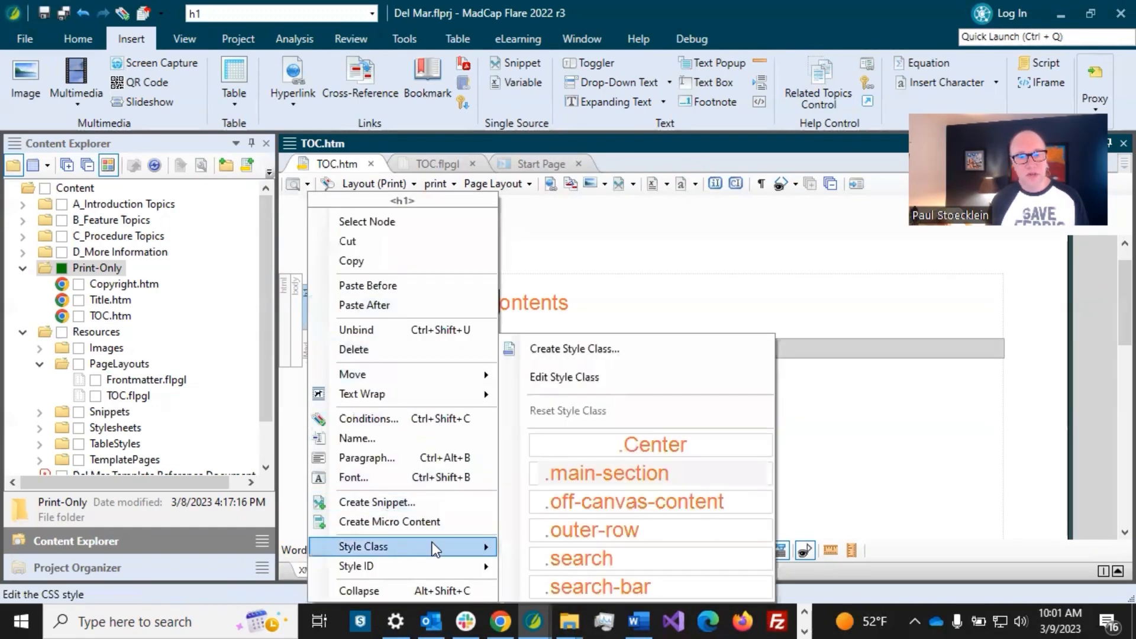
left_click(577, 377)
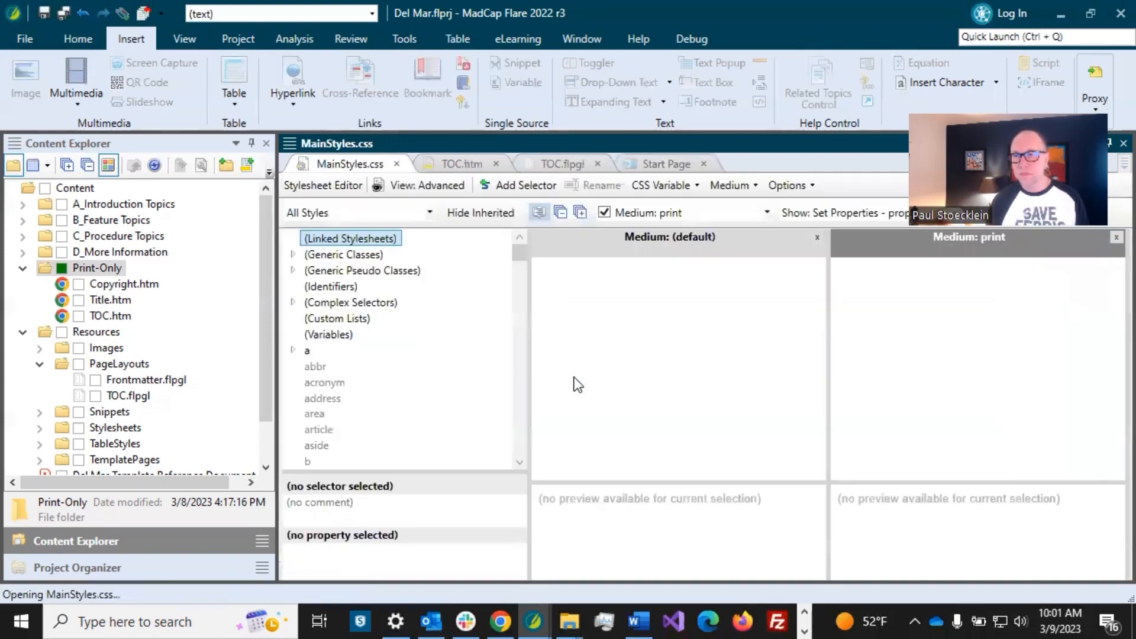
Expand the p style in the stylesheet and examine its classes, including the MiniTOC and TOC1 to TOC9 classes
left_click_drag(520, 258, 541, 421)
scroll(424, 404, "down", 4)
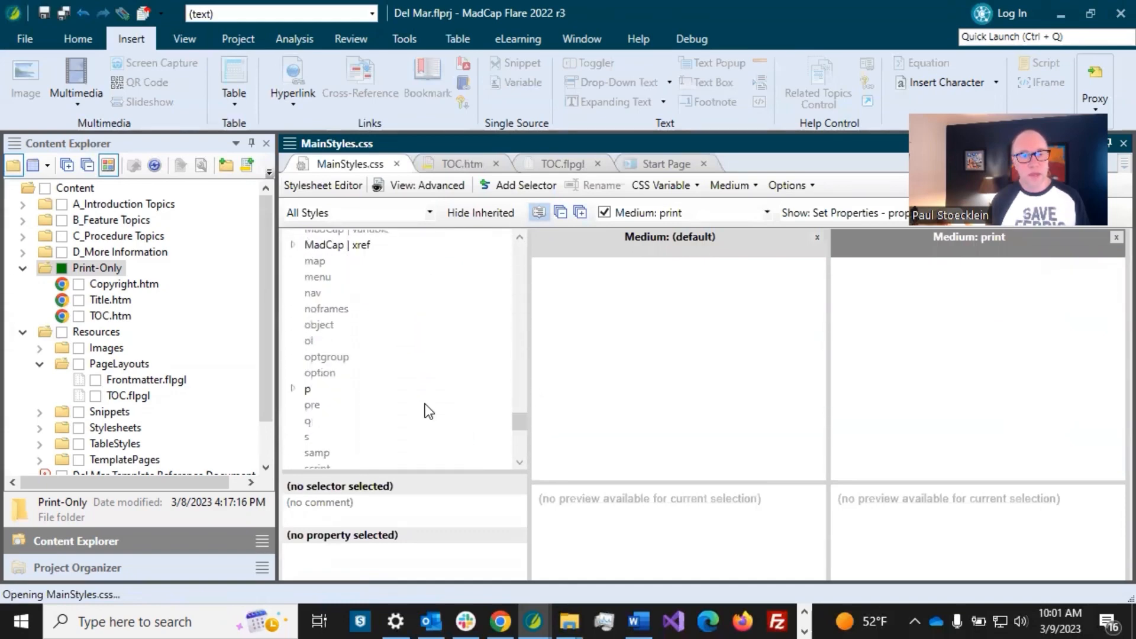
left_click(292, 262)
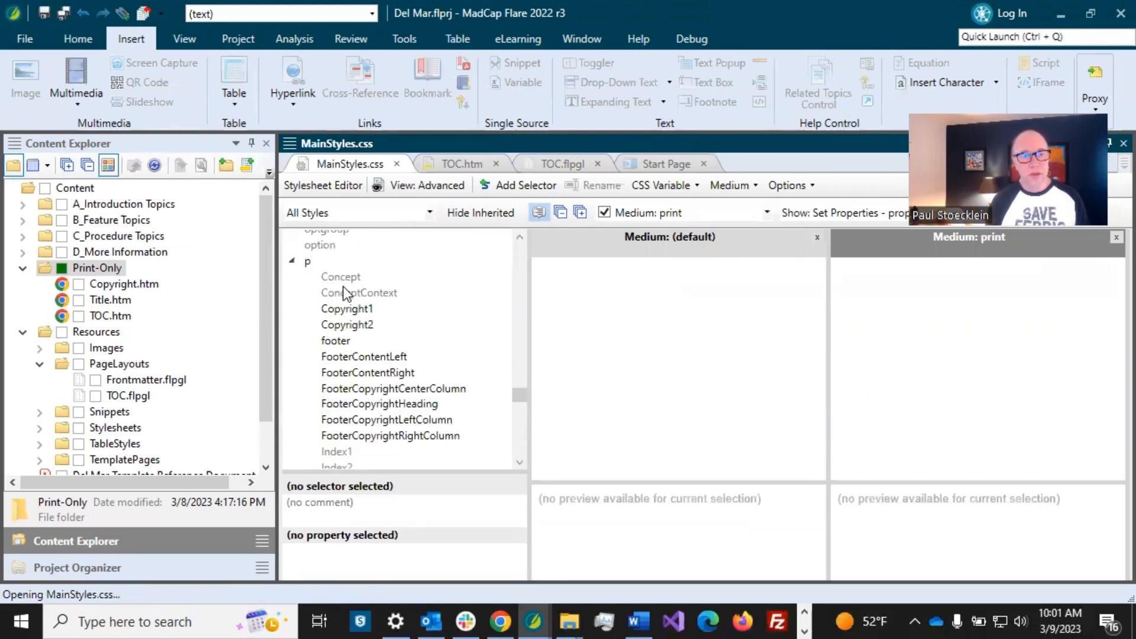
scroll(382, 332, "down", 6)
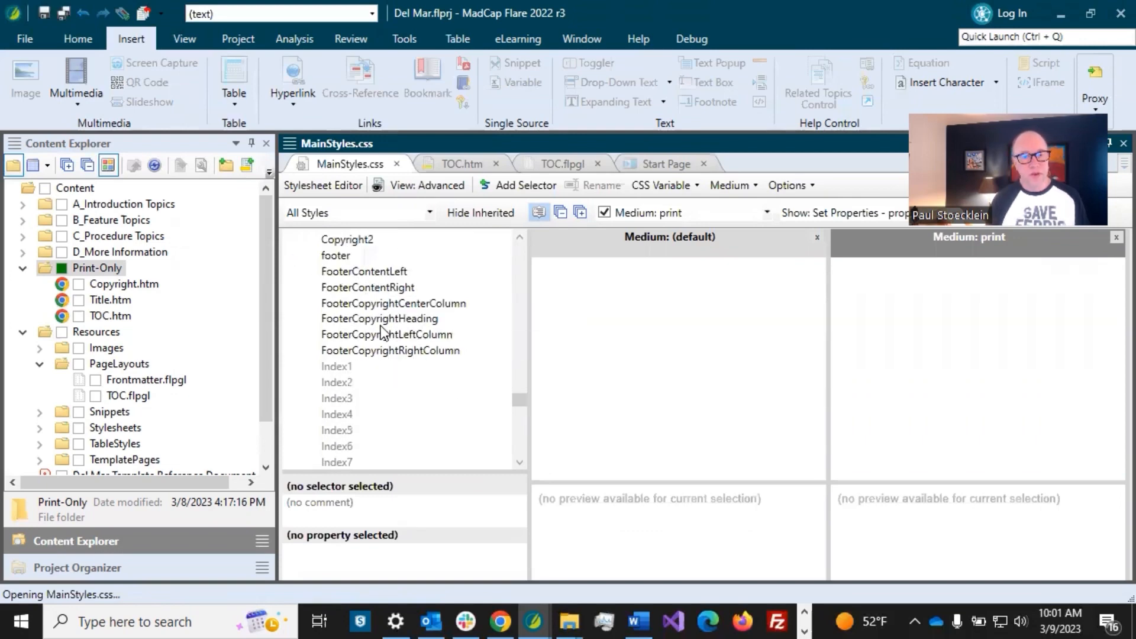
scroll(381, 326, "down", 5)
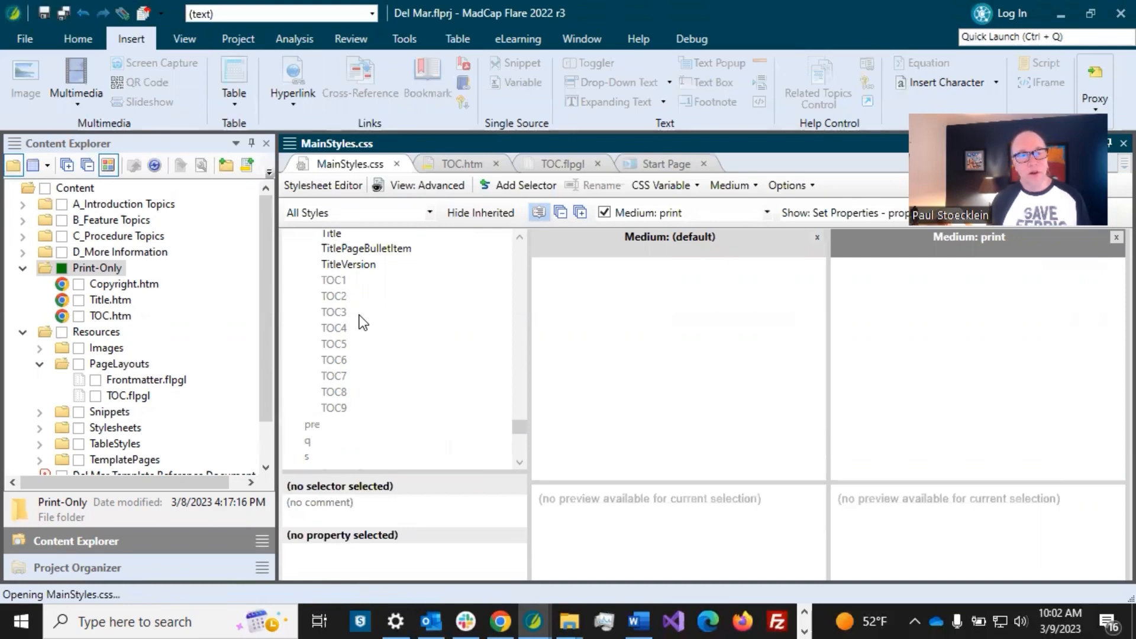
scroll(361, 316, "up", 4)
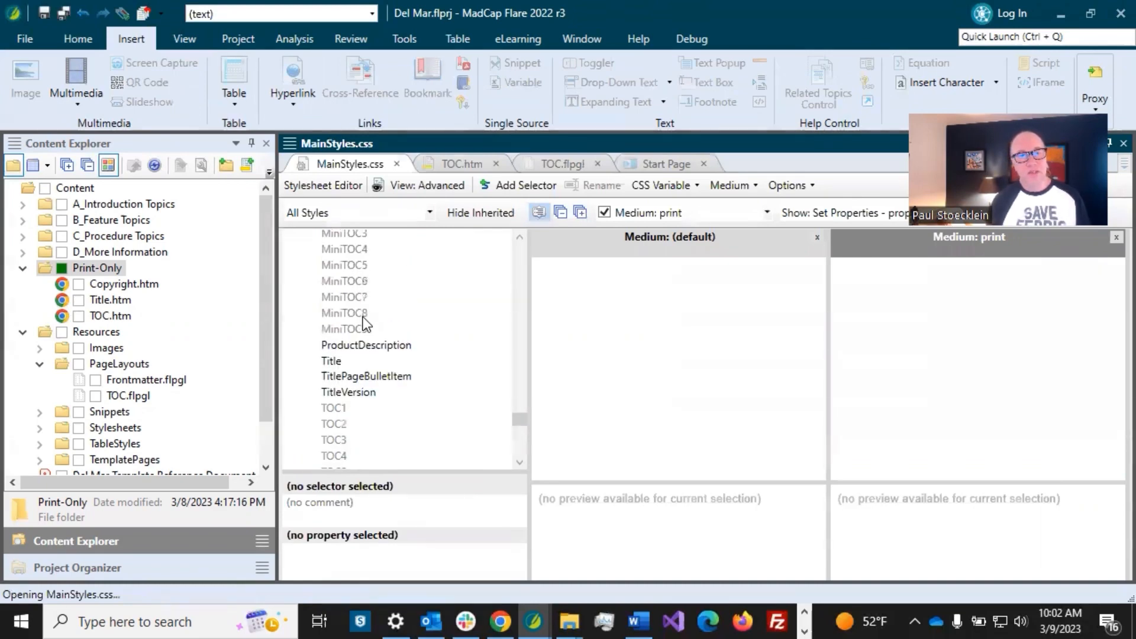
scroll(365, 319, "down", 1)
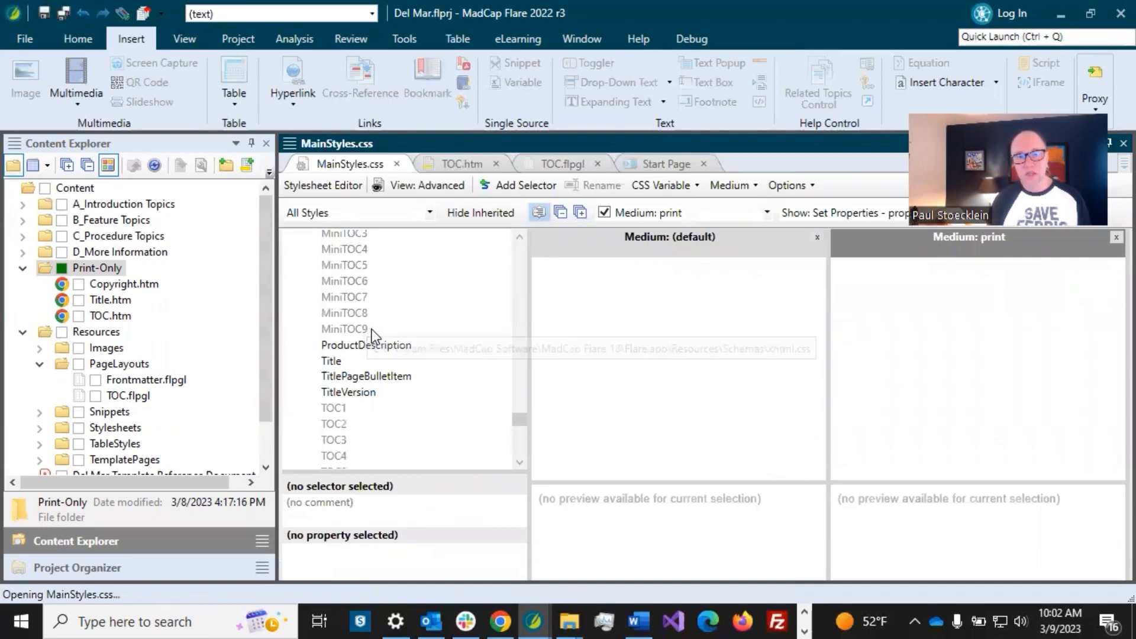
scroll(386, 365, "up", 4)
scroll(386, 364, "up", 7)
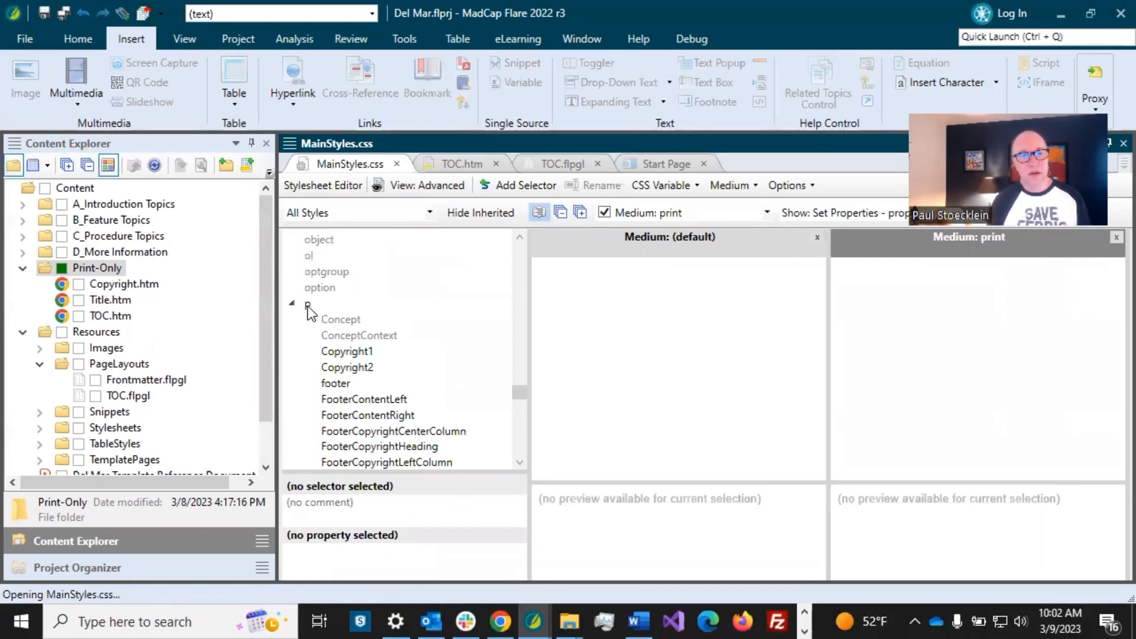
Add a TOCHeading class to the p style with font-family Roboto Medium and font-size 27pt for the print medium
left_click(308, 304)
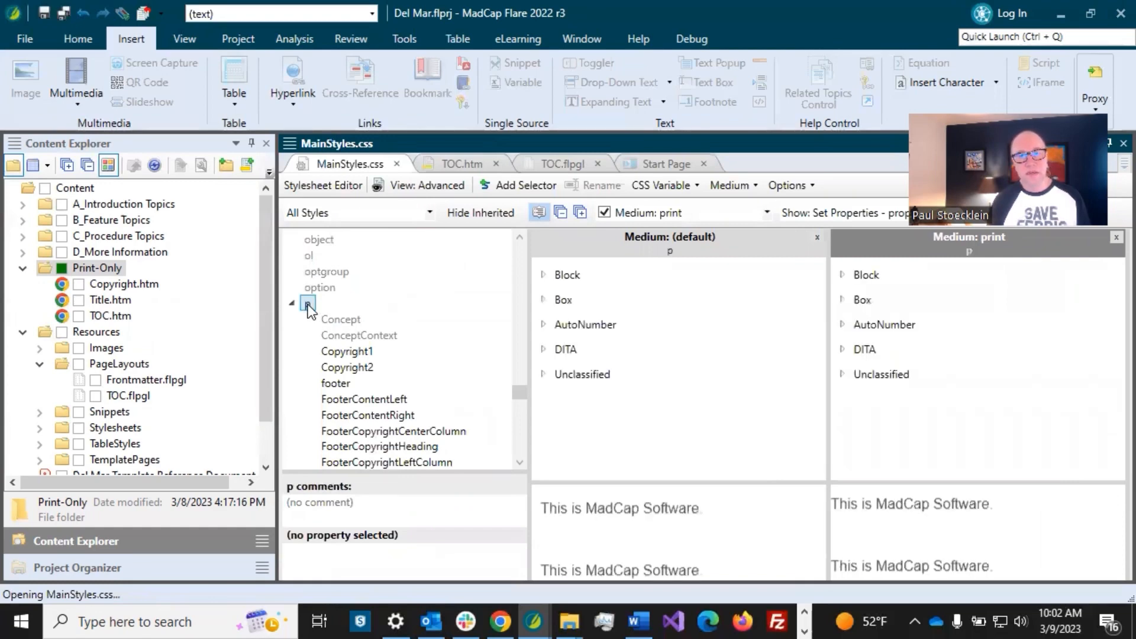
left_click(562, 240)
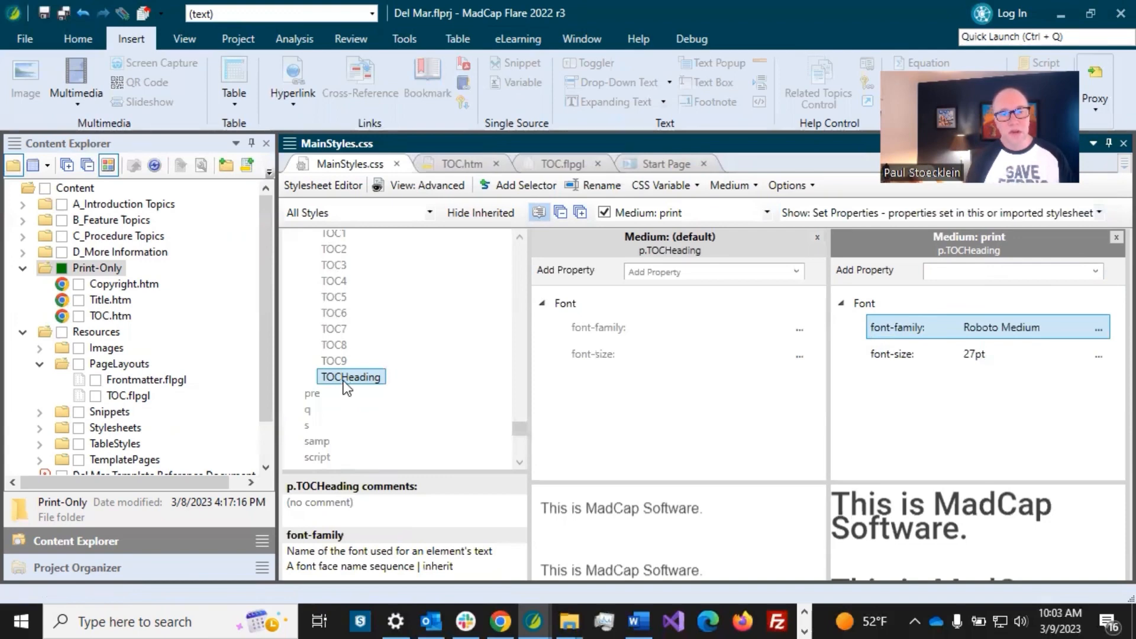
left_click(770, 352)
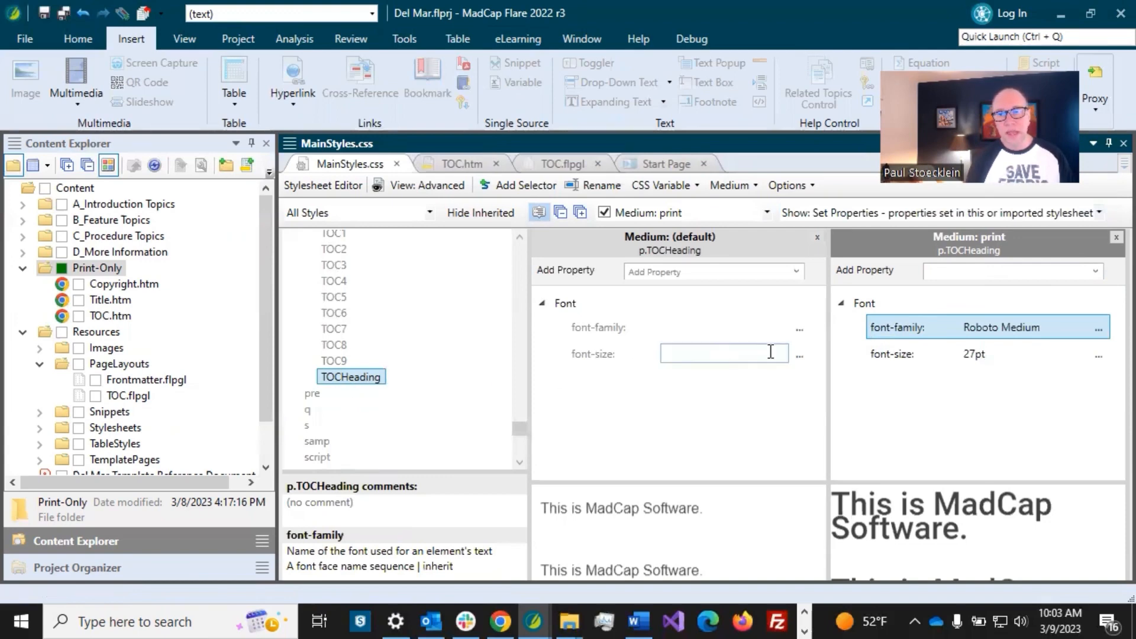
left_click(1000, 329)
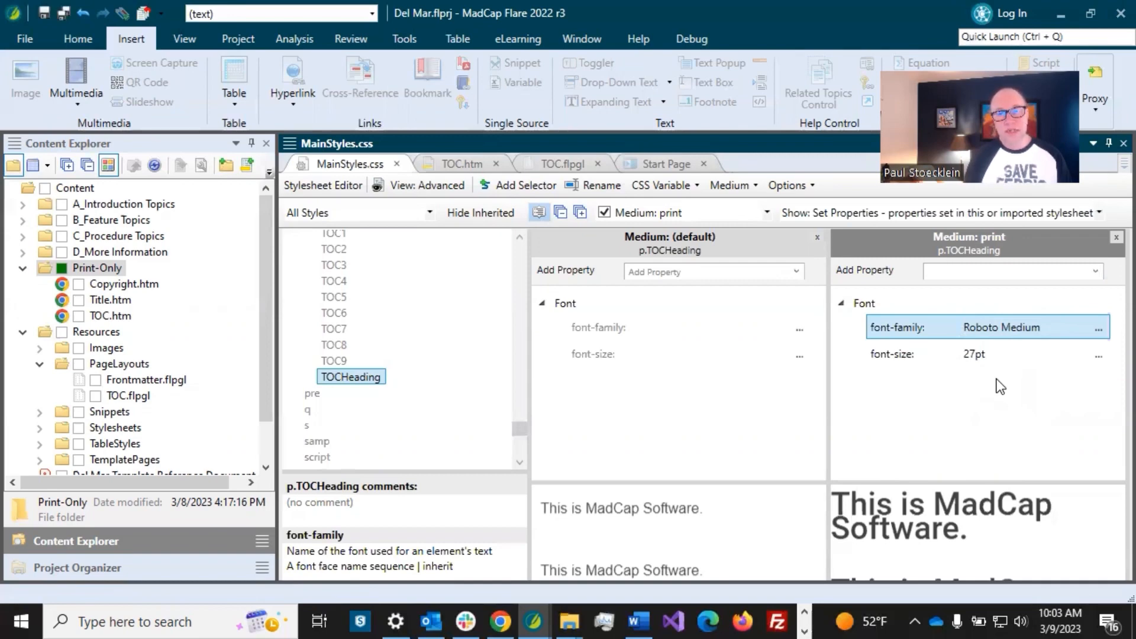
Apply the p.TOCHeading style to the "Table of Contents" heading in TOC.htm and save the topic
left_click(453, 161)
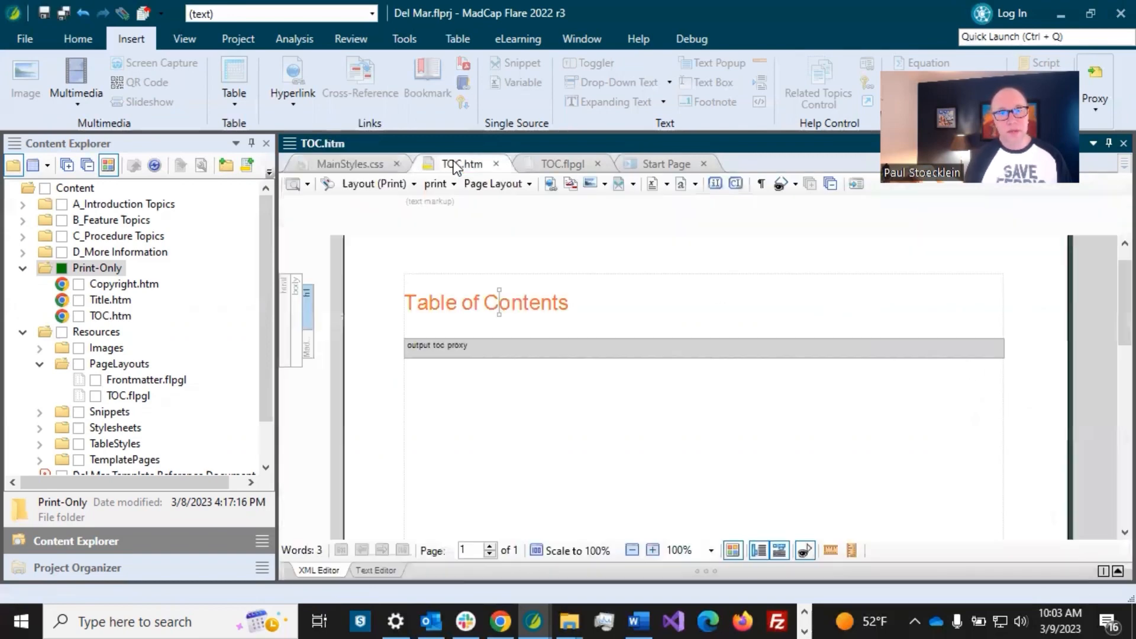
left_click(462, 300)
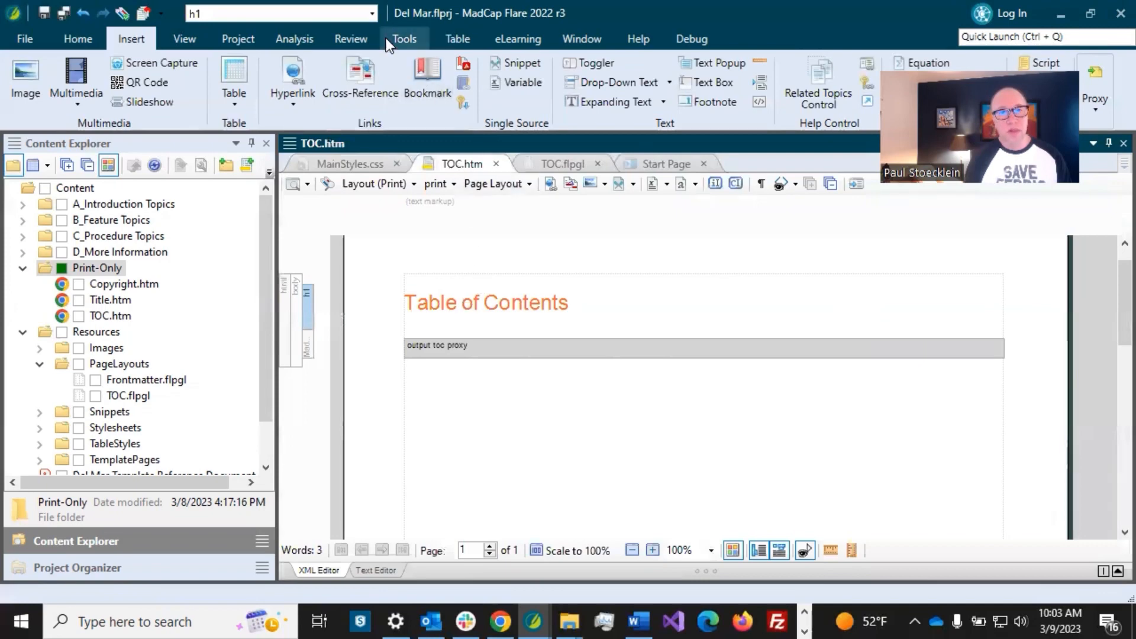
left_click(371, 13)
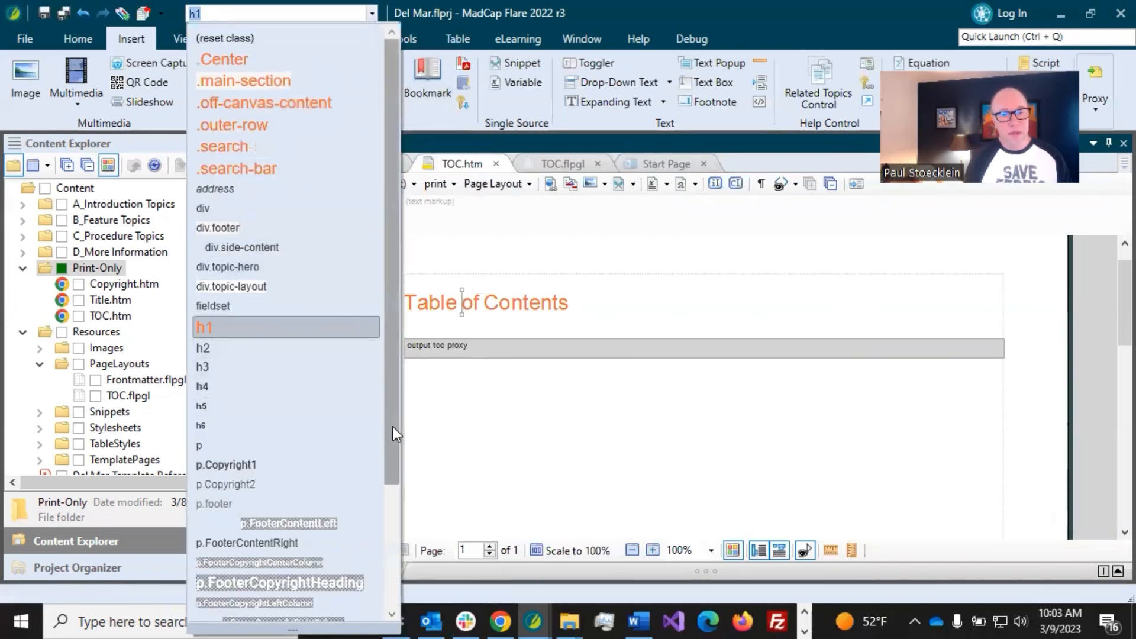
left_click_drag(392, 427, 393, 521)
scroll(358, 543, "down", 1)
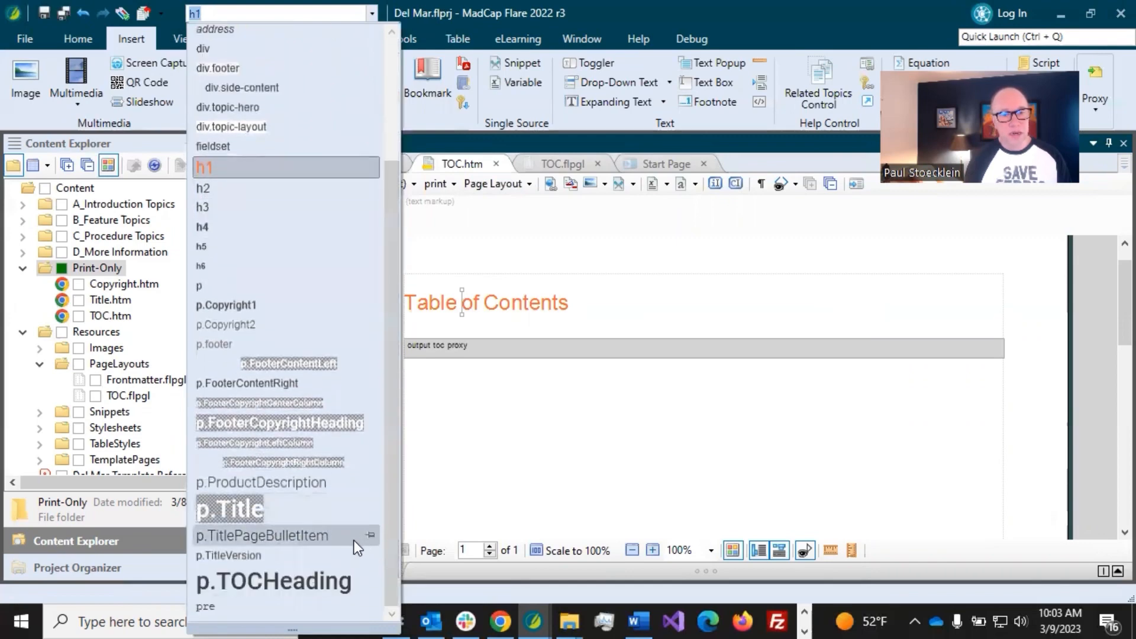
left_click(329, 573)
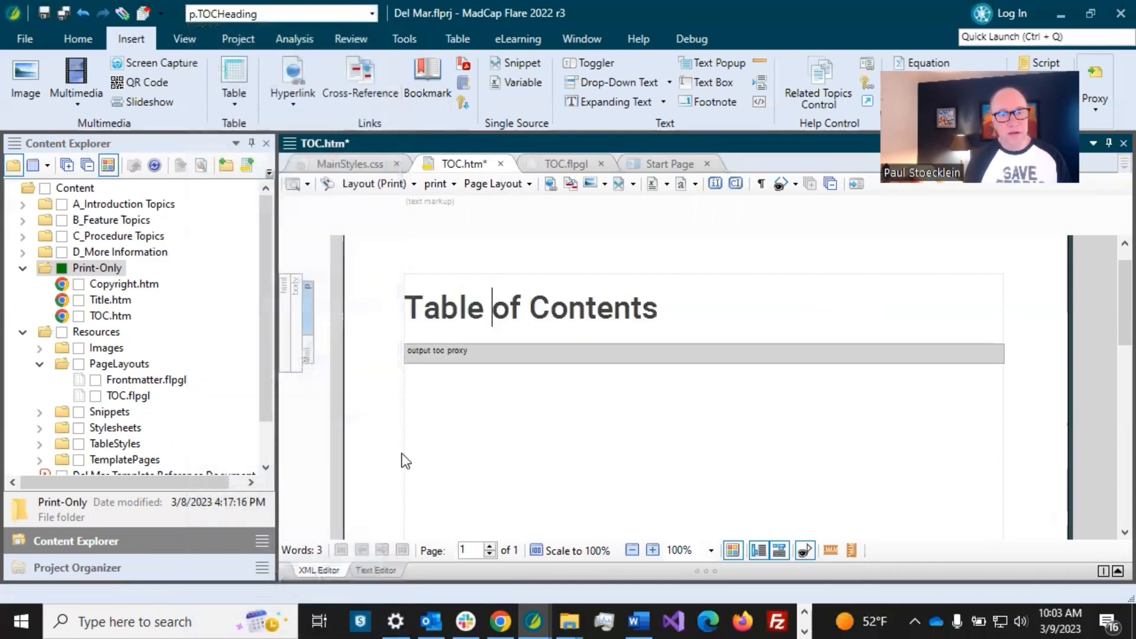
left_click(63, 12)
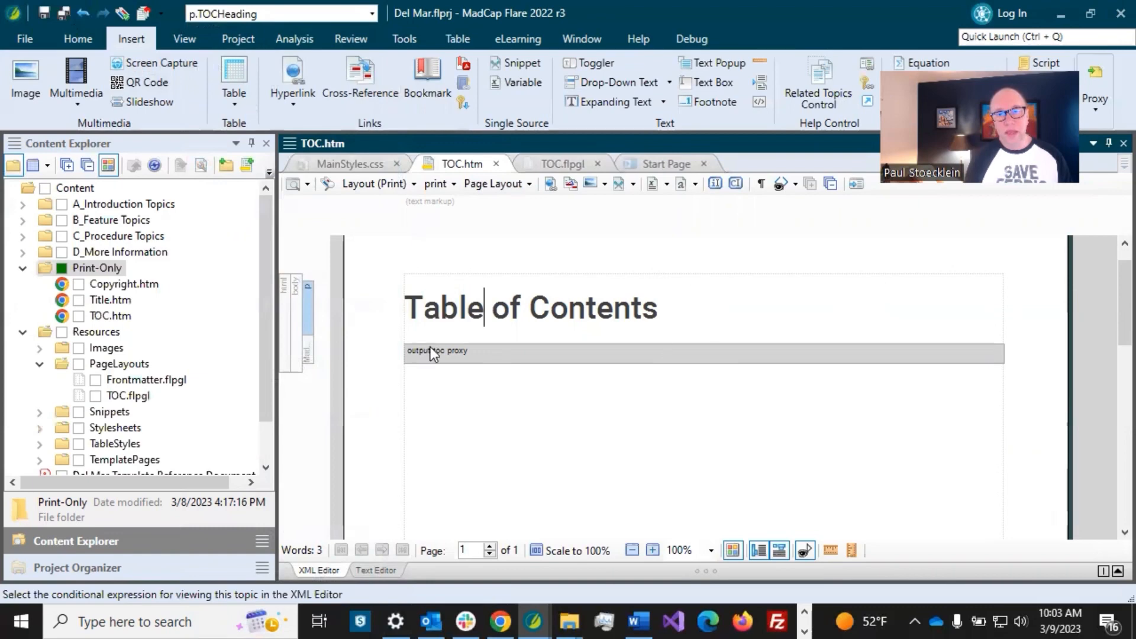
Add an hr class FullWidth in MainStyles.css with print background and border color #ed7443, height 5px, bottom margin 40px and top margin 20px
left_click(359, 163)
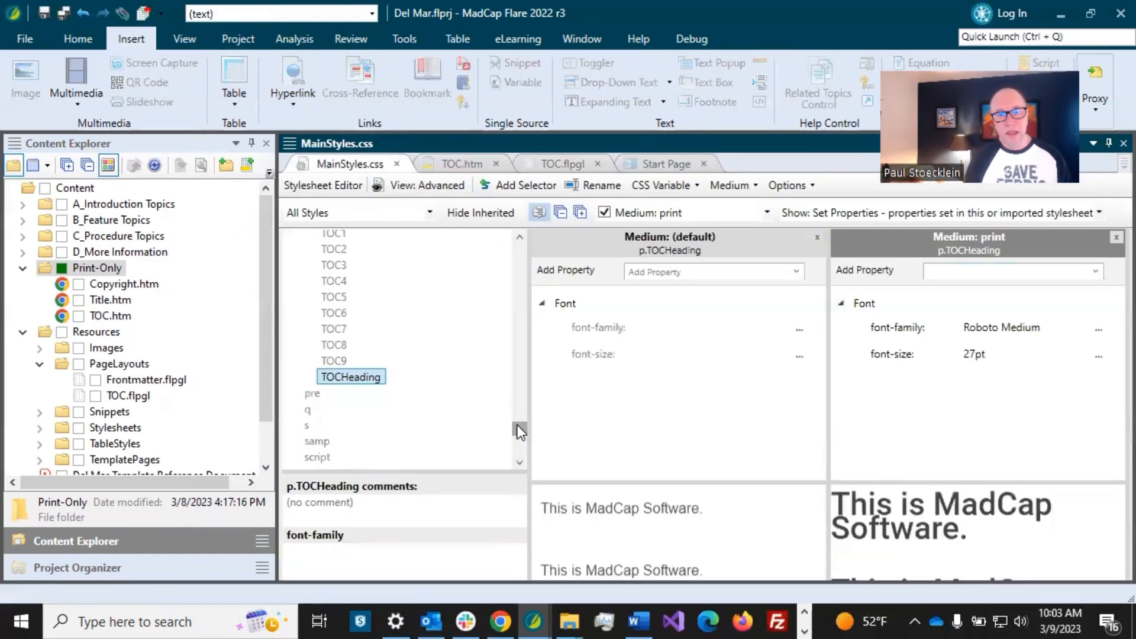
mouse_move(517, 424)
left_mouse_down()
mouse_move(519, 279)
mouse_move(513, 290)
left_mouse_up()
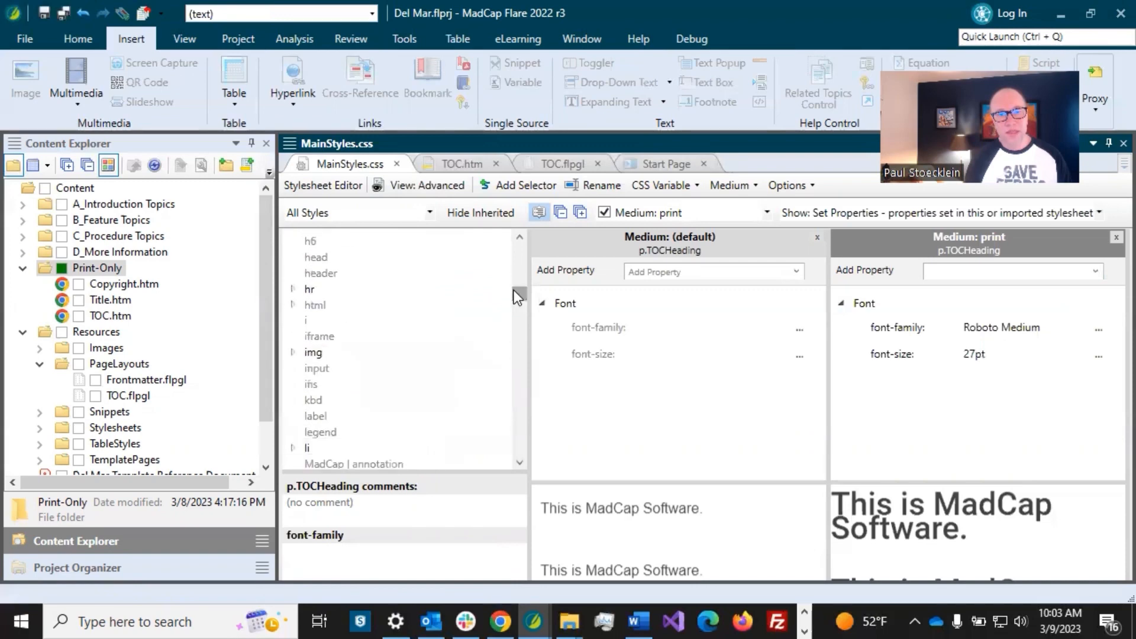
left_click(314, 289)
left_click(293, 290)
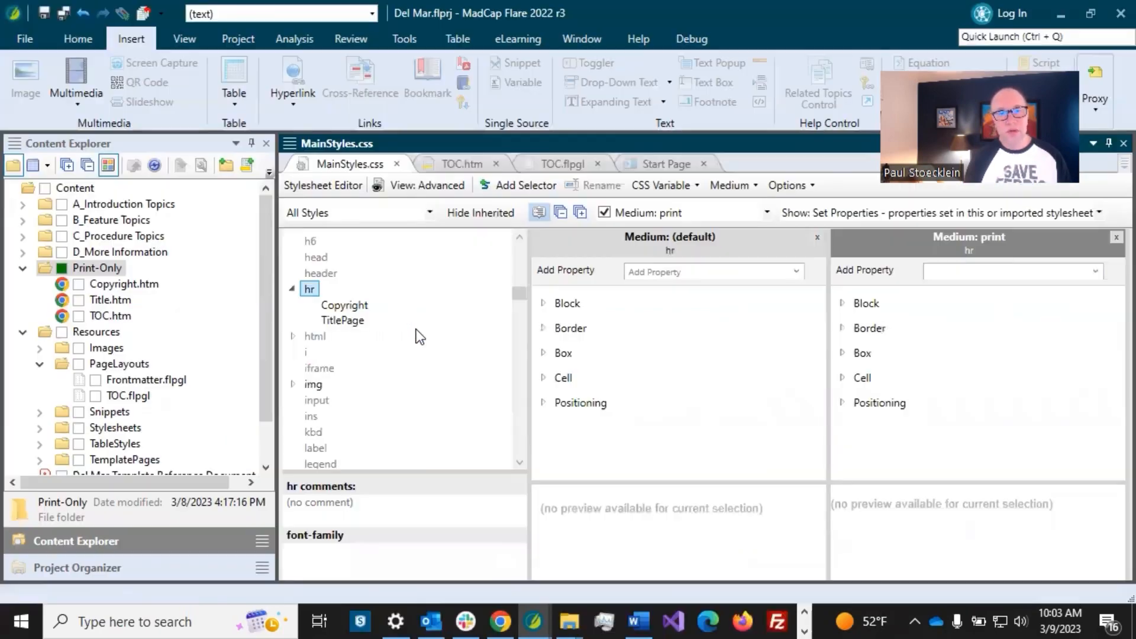
left_click(597, 244)
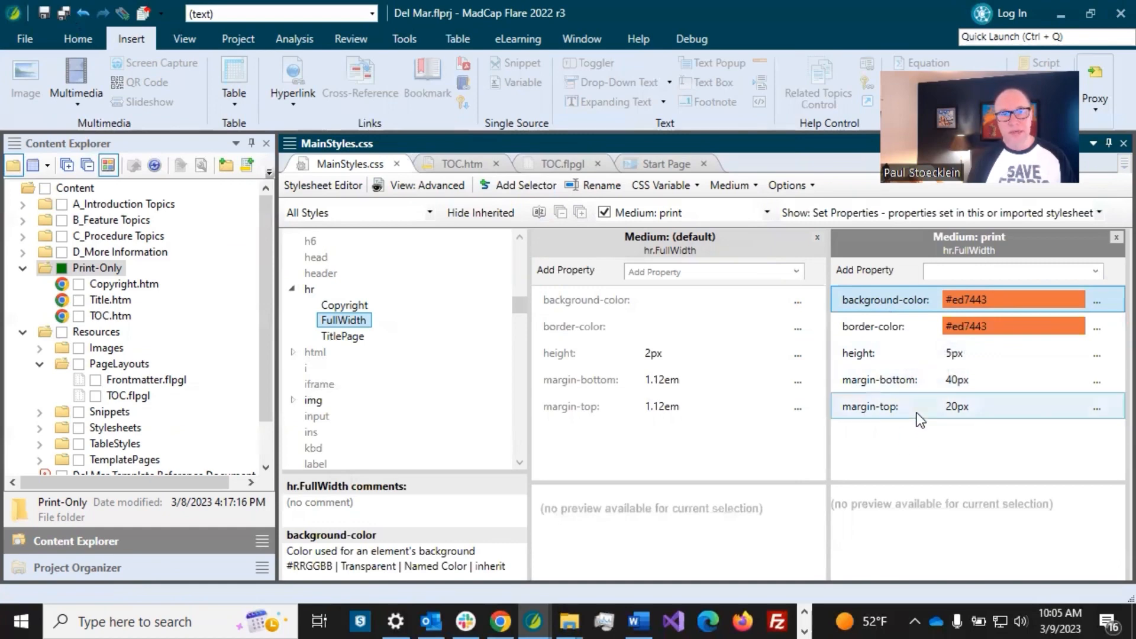
Insert a horizontal rule of class hr.FullWidth between the "Table of Contents" heading and the TOC proxy, and save TOC.htm
left_click(459, 160)
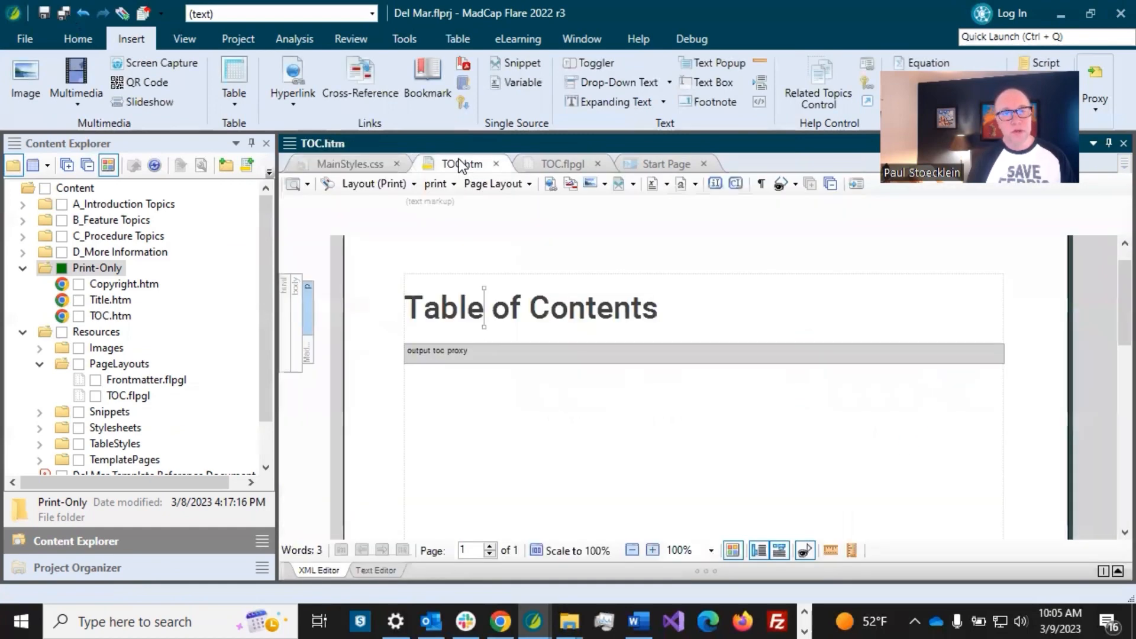
left_click(655, 304)
key("Return")
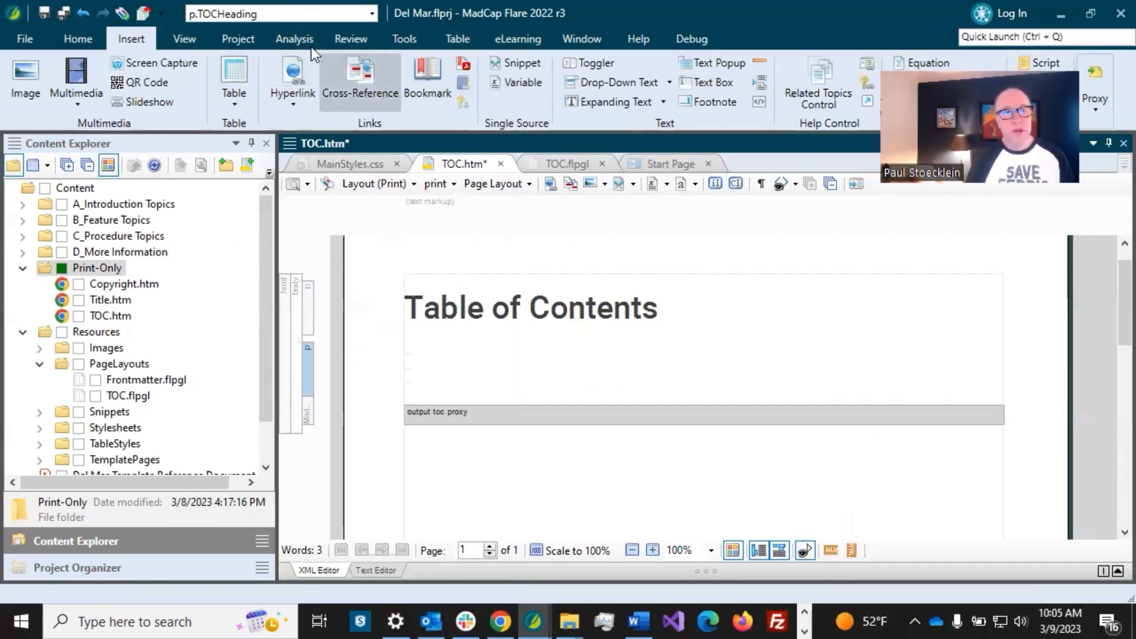
left_click(759, 61)
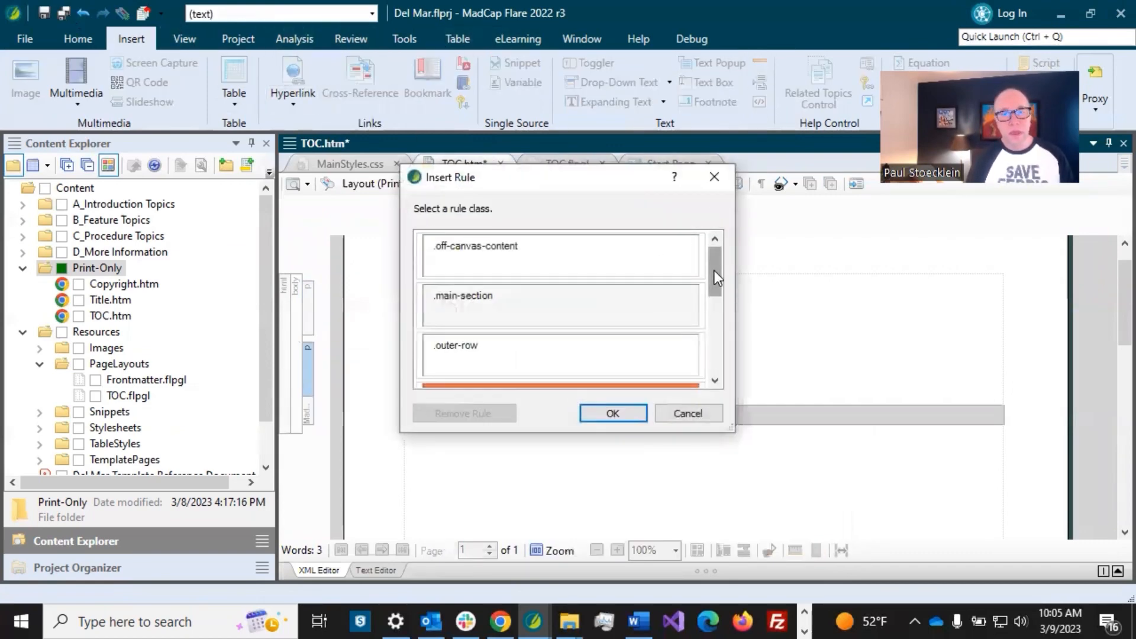
left_click_drag(714, 271, 715, 288)
left_click(608, 321)
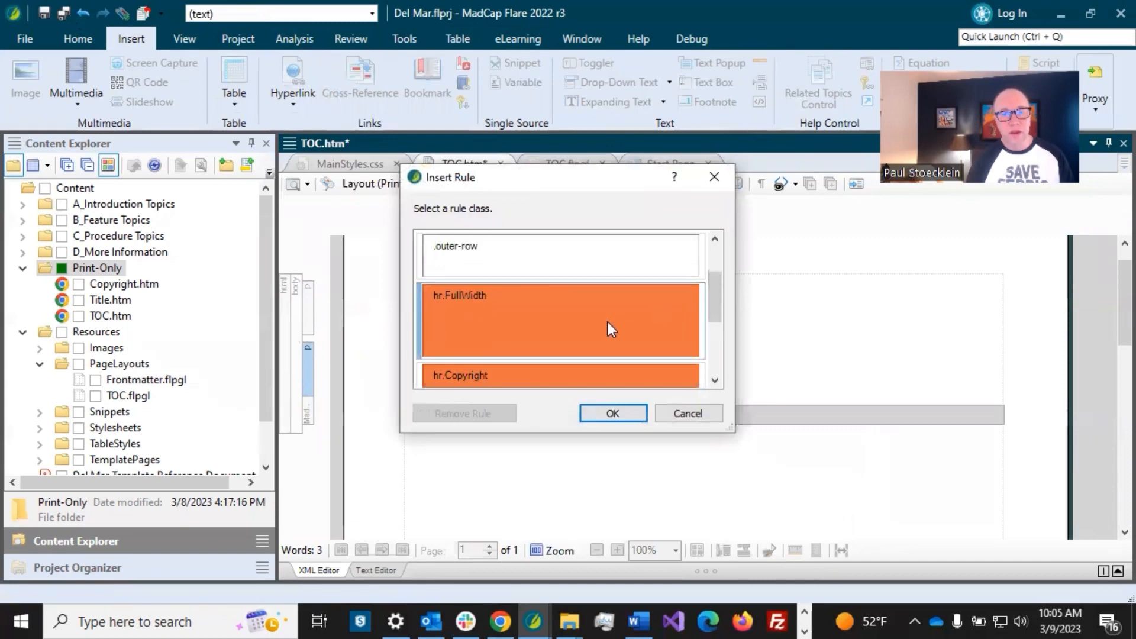
left_click(613, 414)
left_click(594, 310)
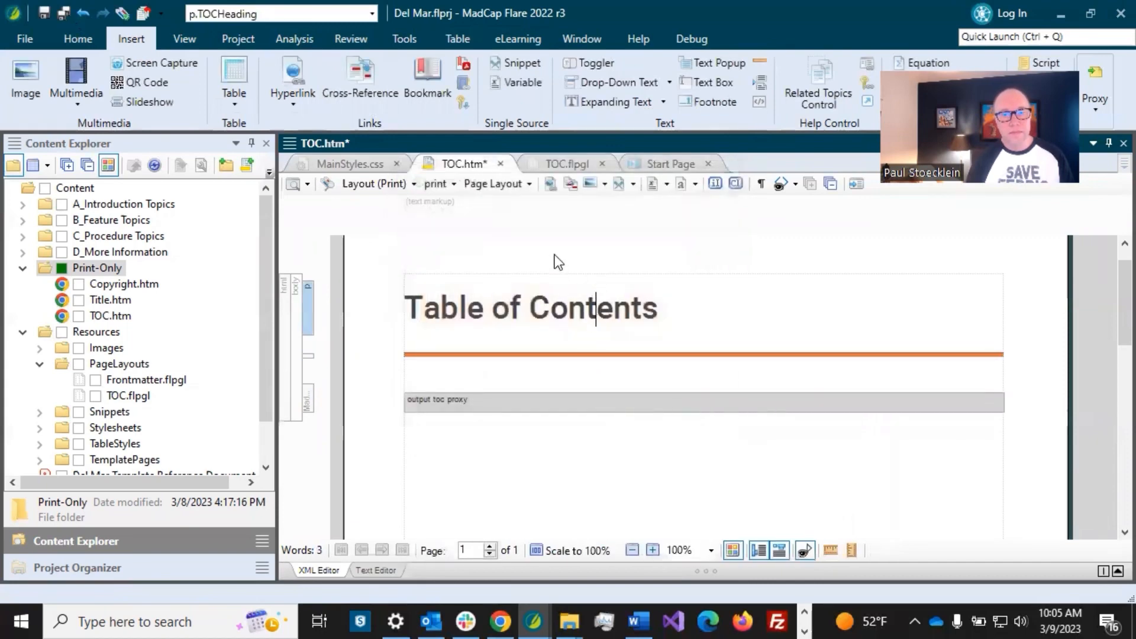
left_click(63, 11)
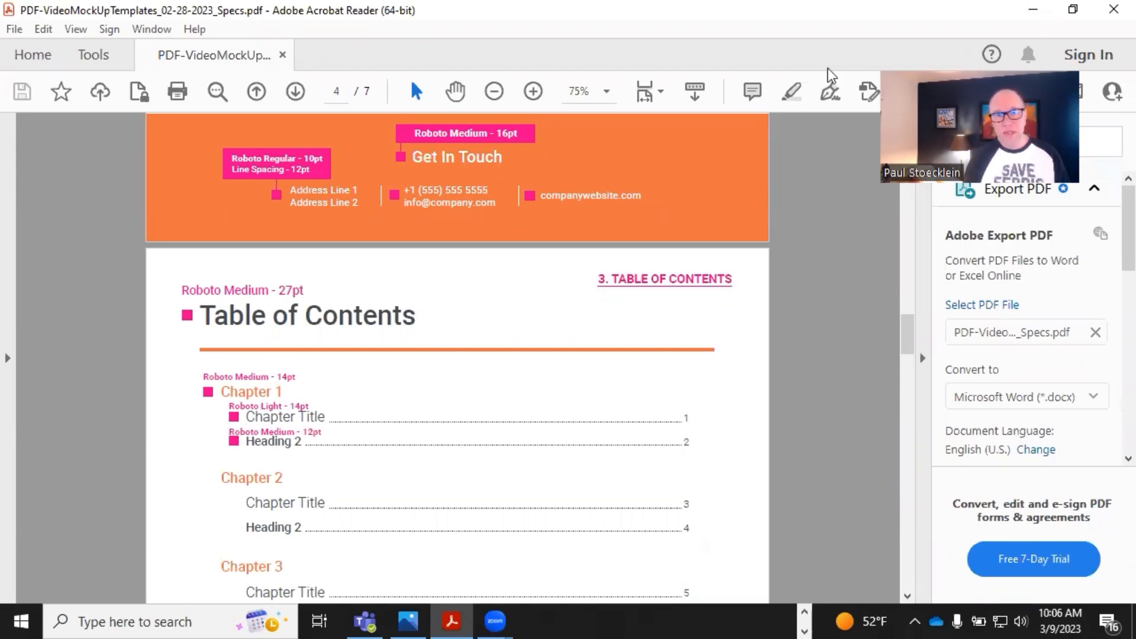
Return to Flare and add a PDFGuides class to the MadCap|tocProxy style in MainStyles.css with .75in left and right print margins
left_click(1033, 9)
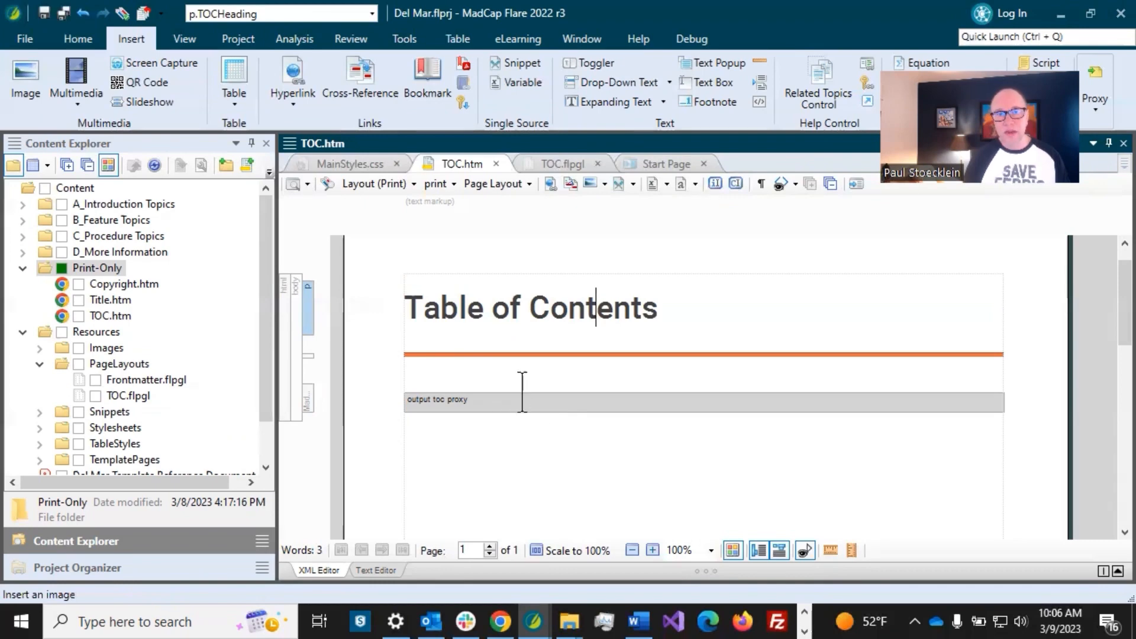
left_click(361, 158)
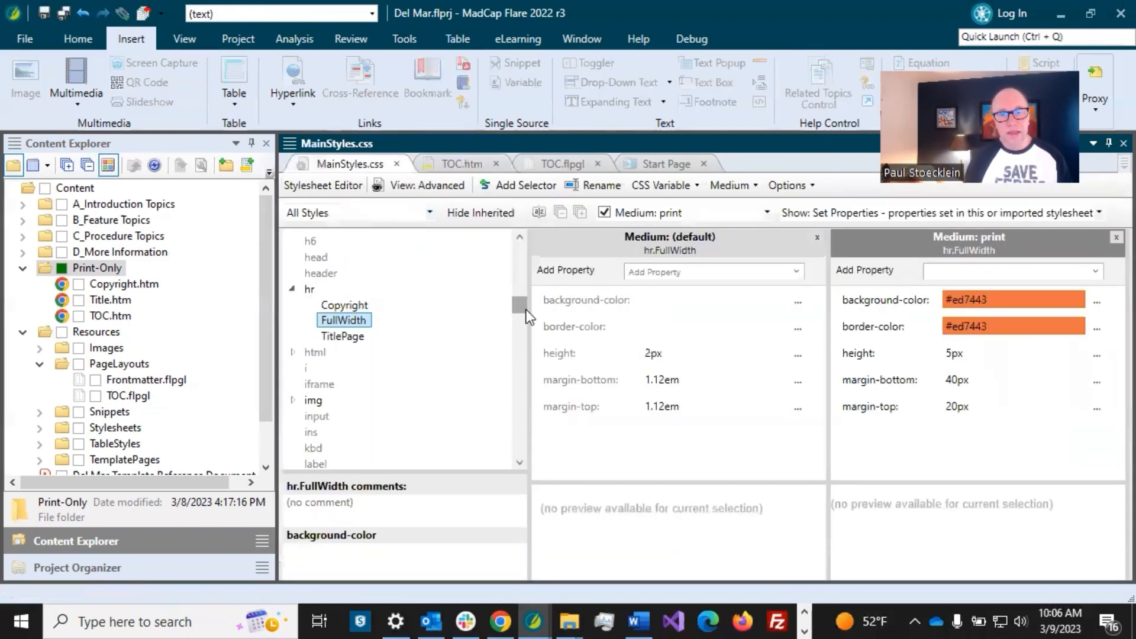
left_click_drag(520, 308, 523, 322)
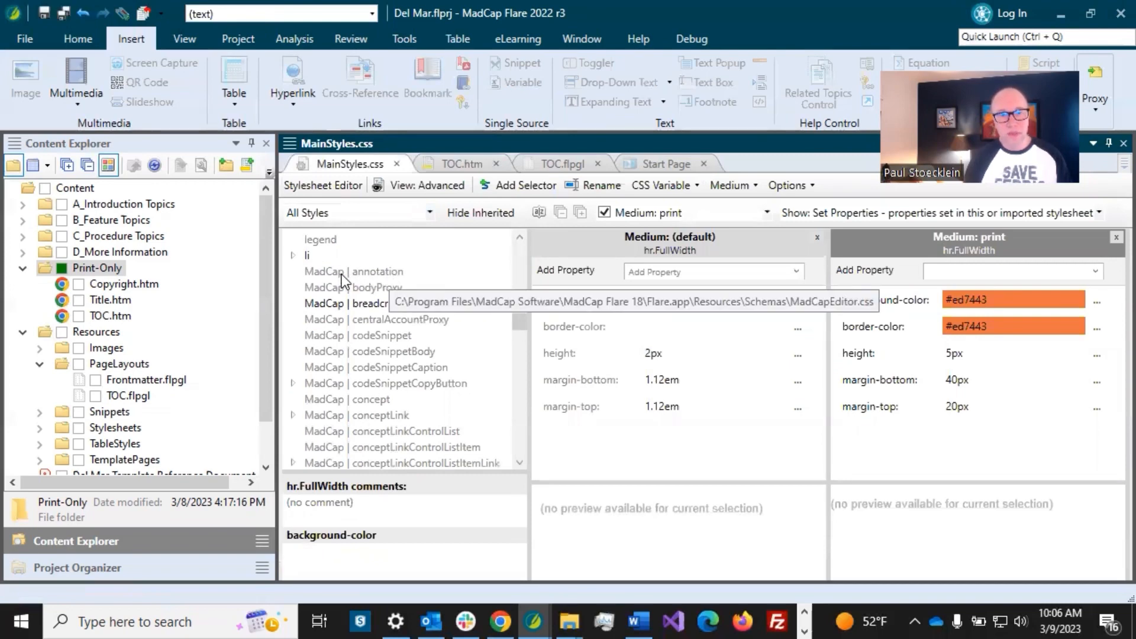
left_click_drag(523, 317, 505, 400)
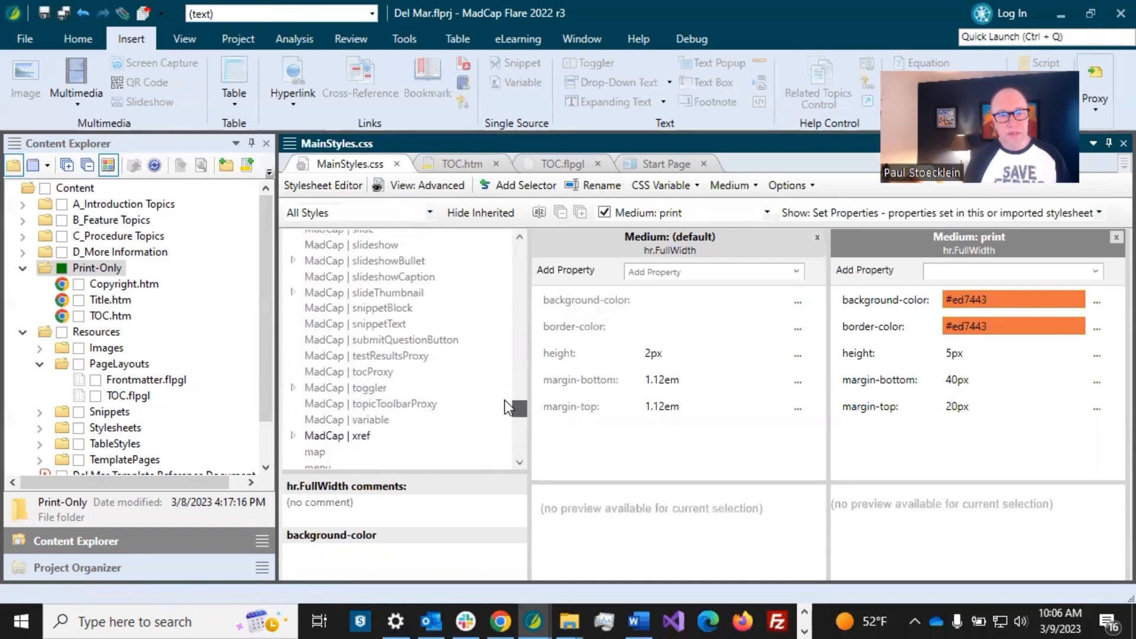
left_click(379, 410)
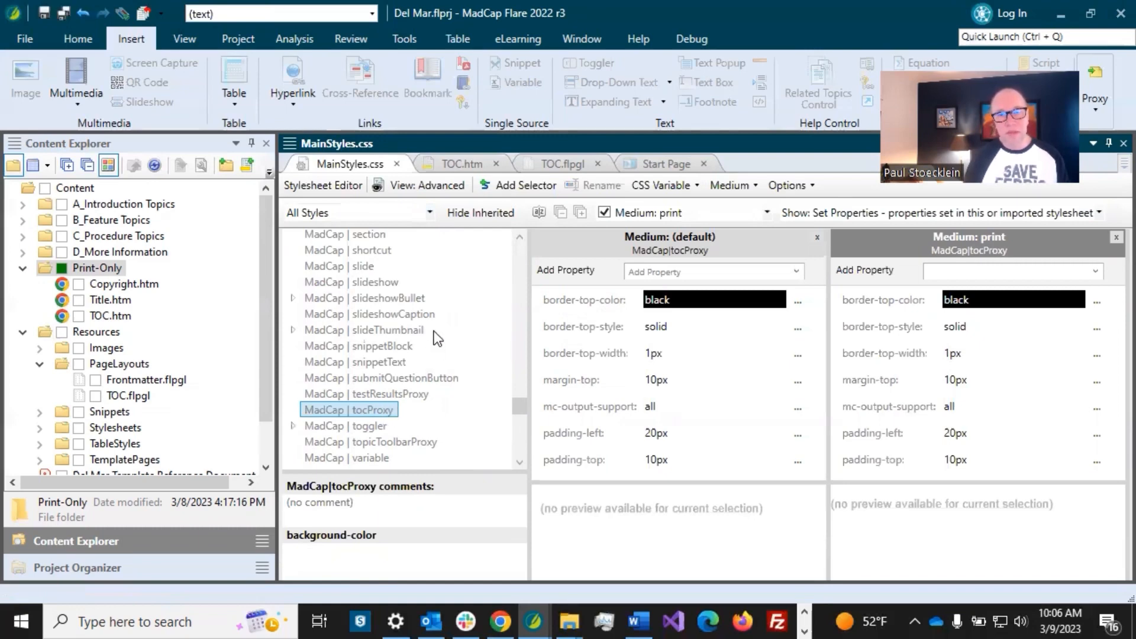
left_click(577, 247)
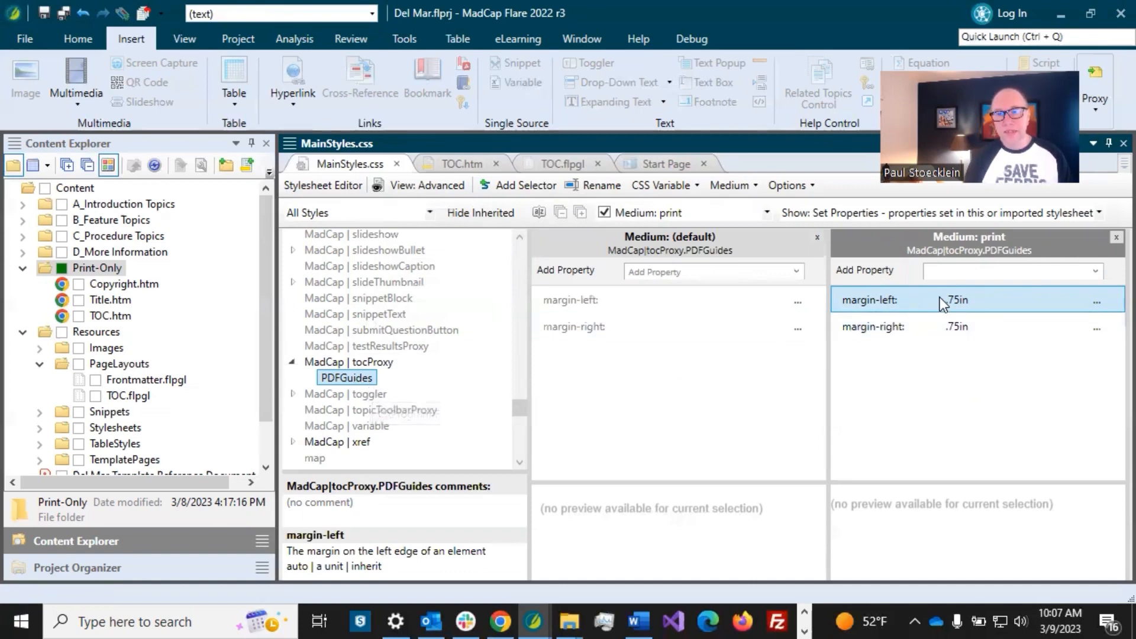
left_click(949, 334)
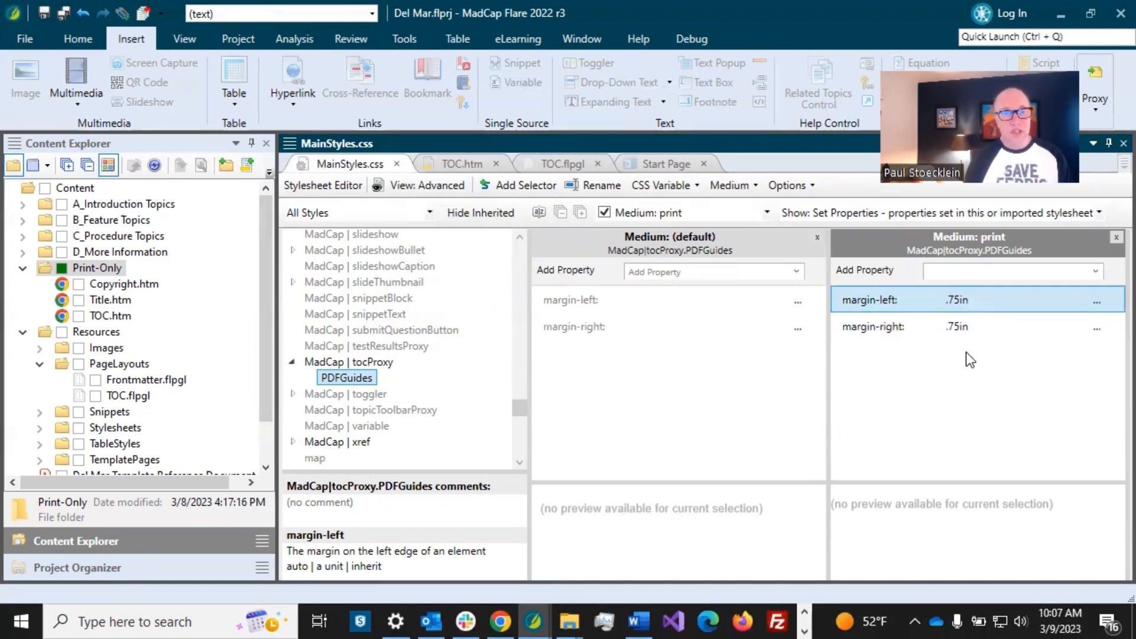
Assign the PDFGuides stylesheet class to the TOC proxy in TOC.htm and save the topic
left_click(453, 165)
left_click(535, 398)
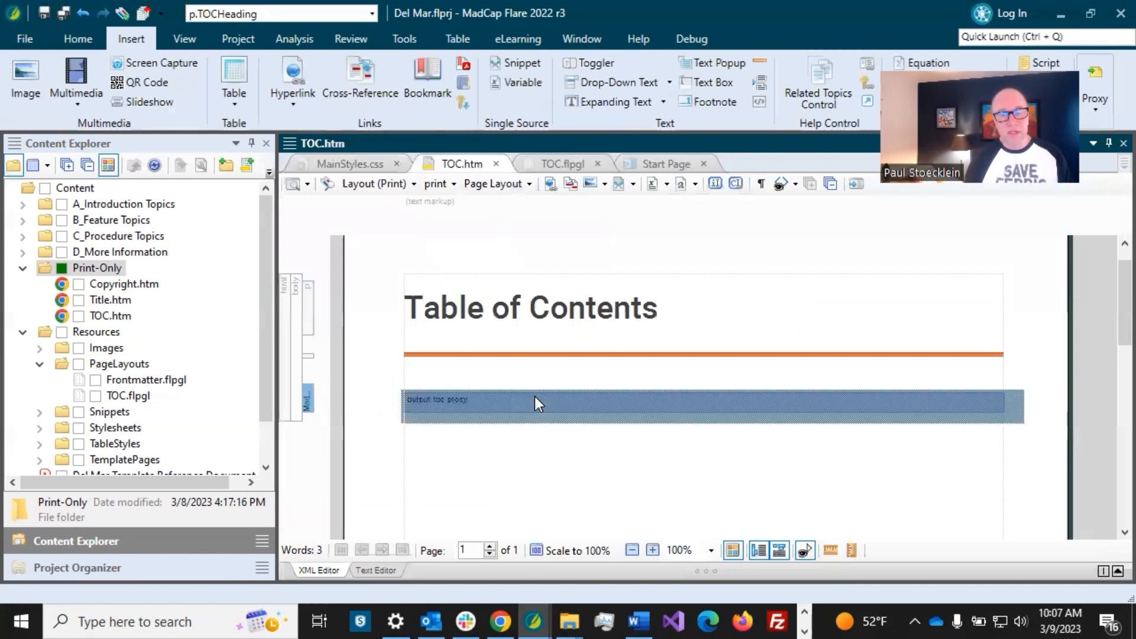
right_click(535, 397)
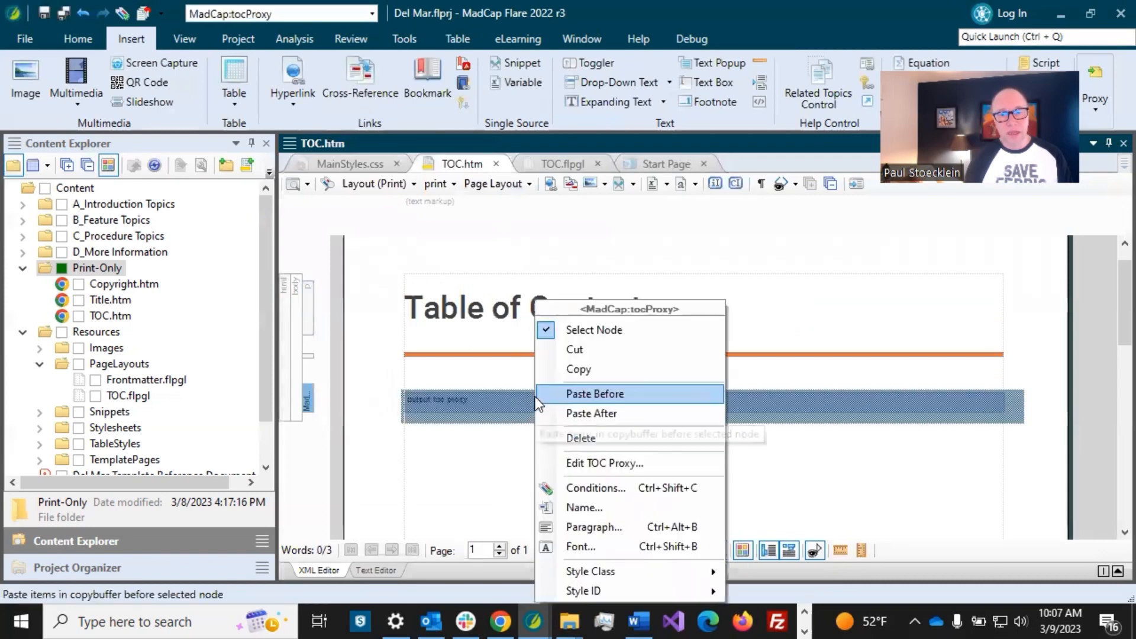
left_click(588, 460)
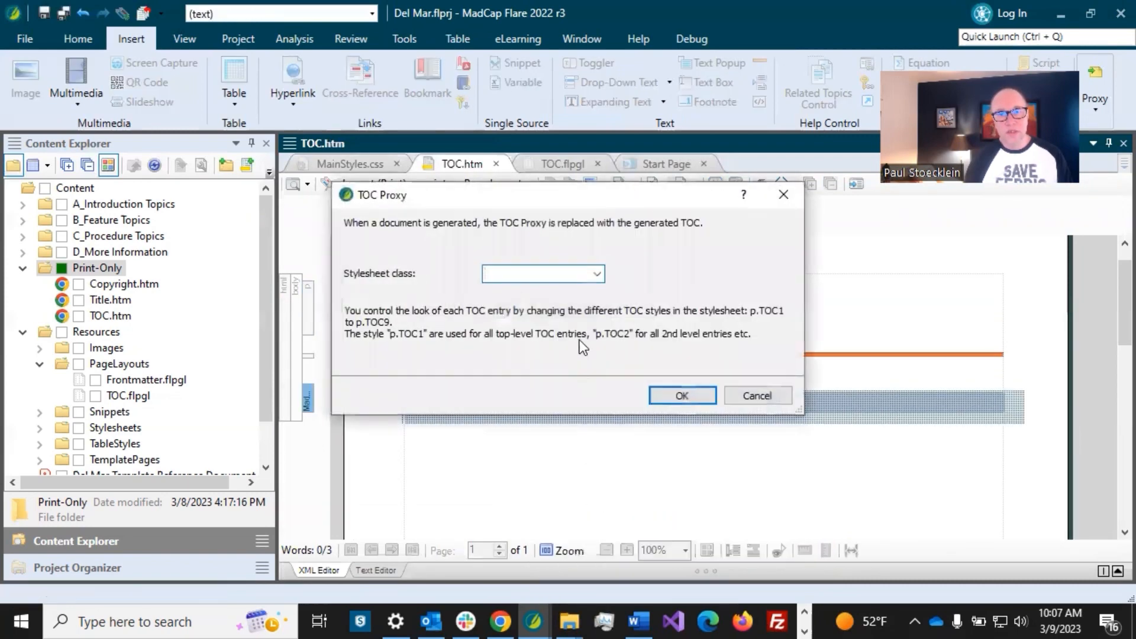
left_click(598, 274)
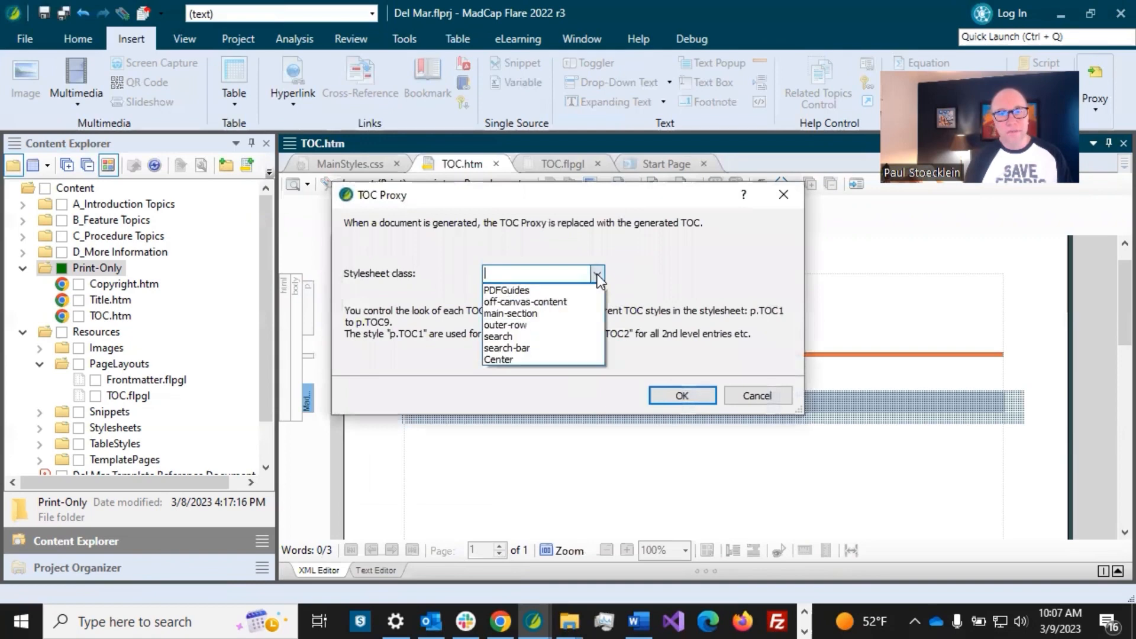
left_click(527, 290)
left_click(687, 398)
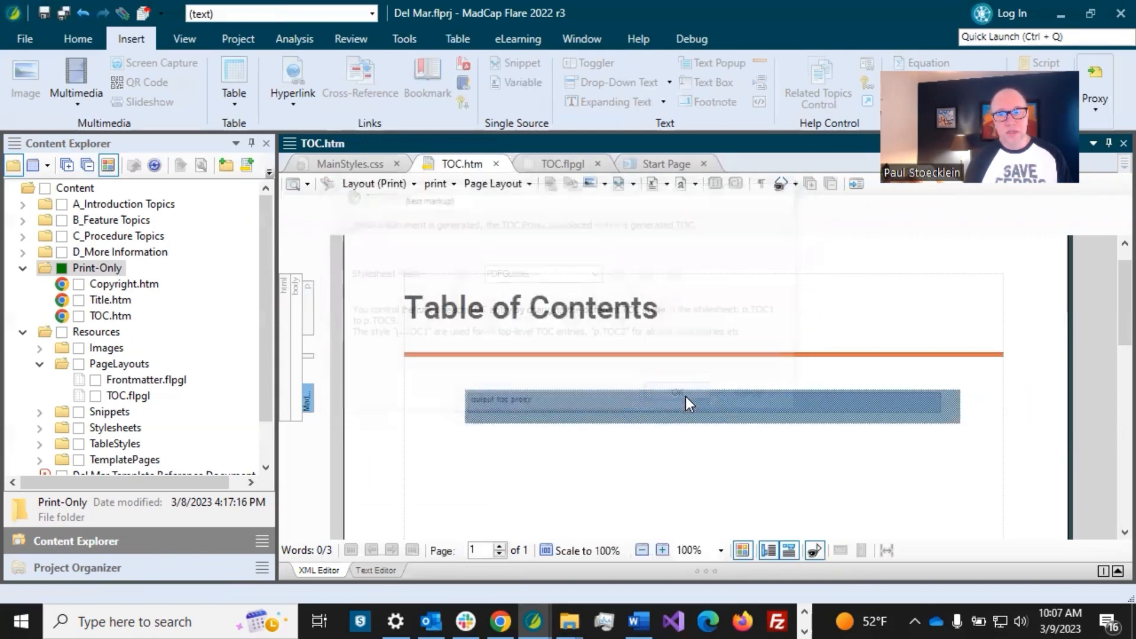
left_click(535, 373)
left_click(565, 326)
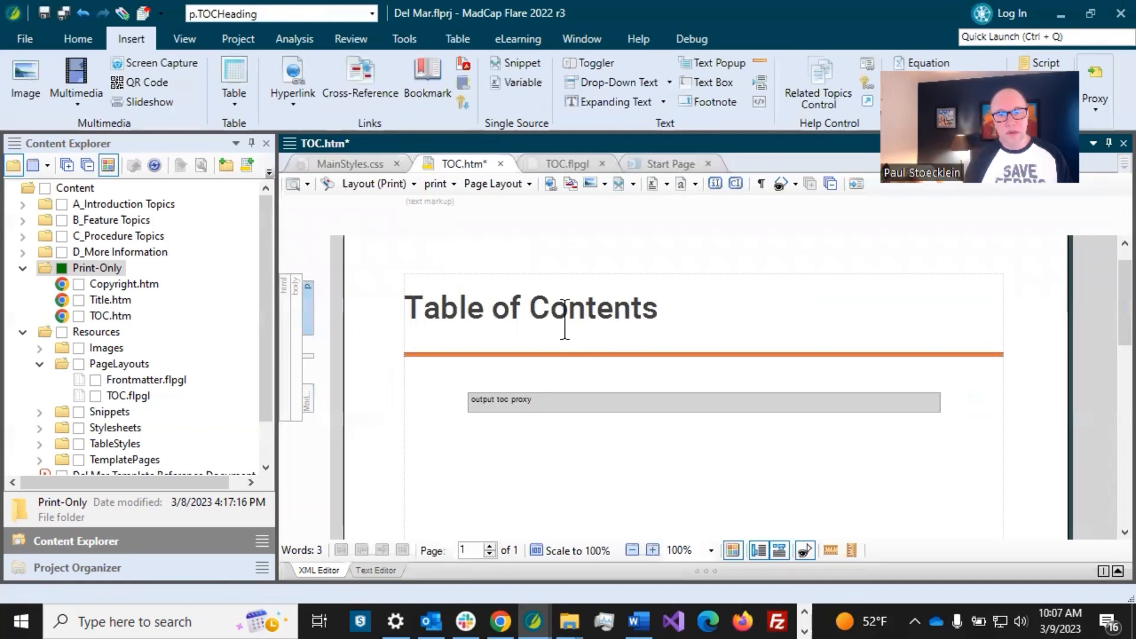
left_click(59, 11)
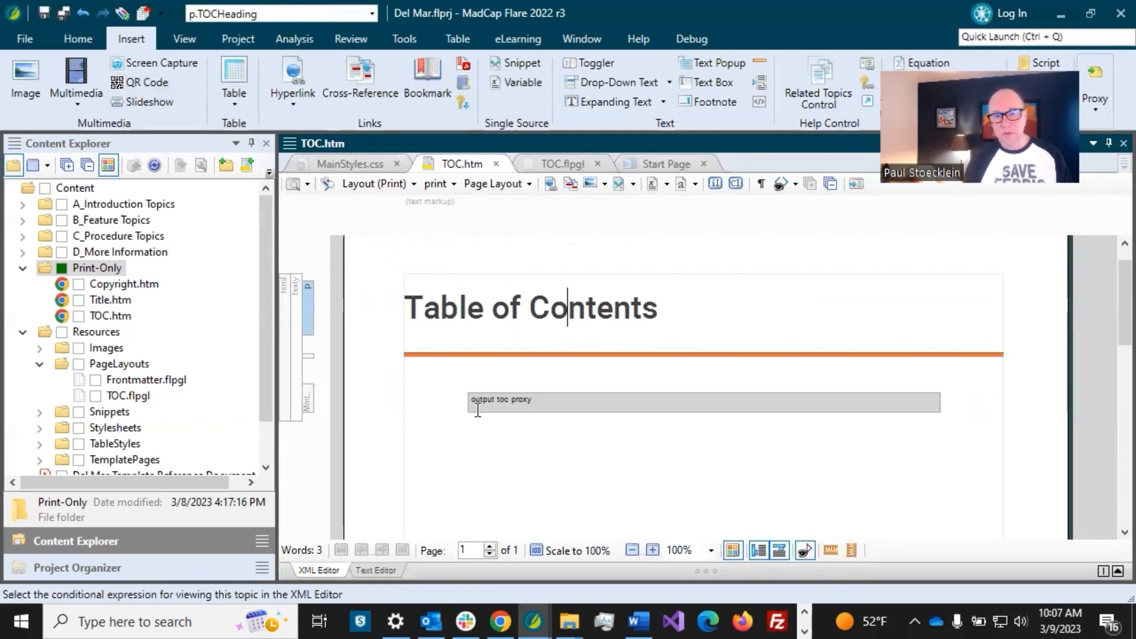
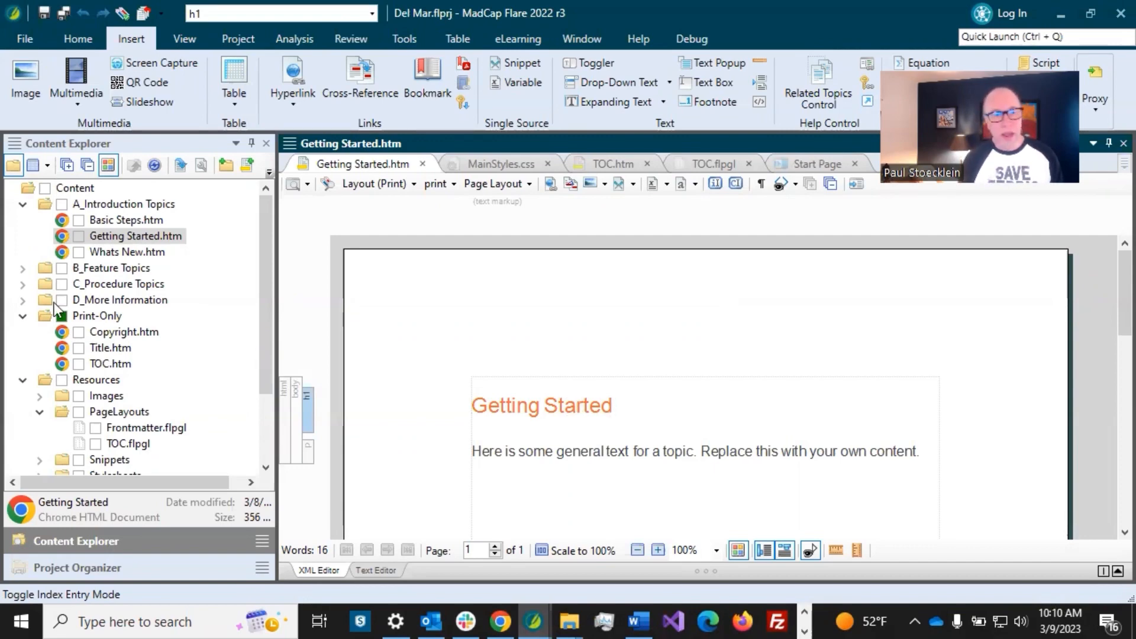
Create a new topic named Chapter-Number in the Print-Only folder from the NewTopic.htm template
scroll(70, 317, "down", 1)
left_click(94, 270)
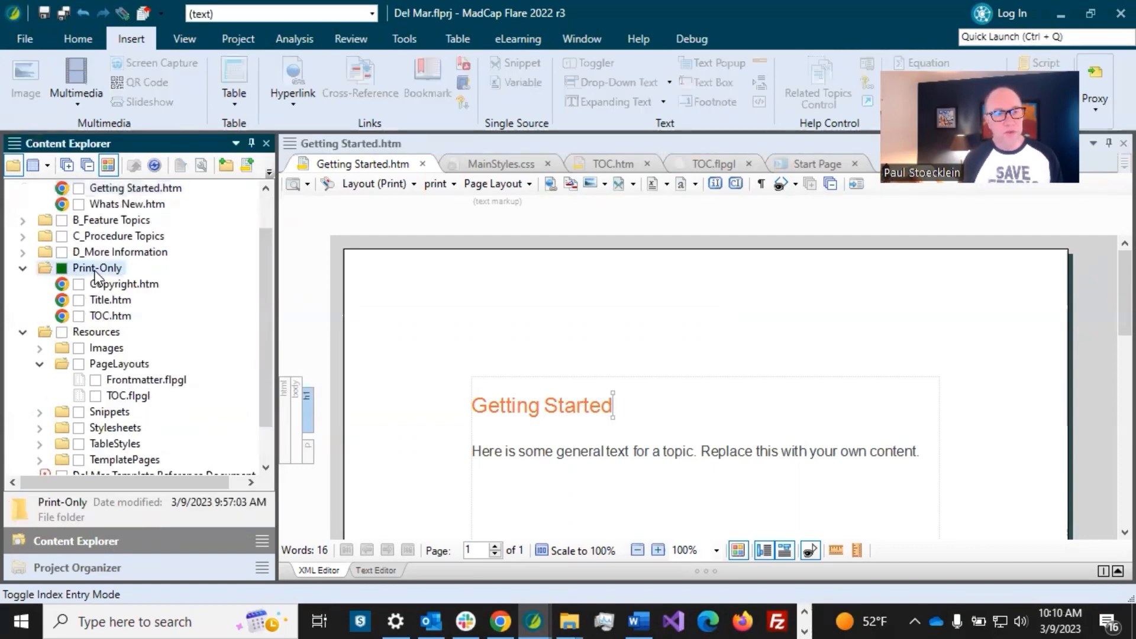
left_click(249, 168)
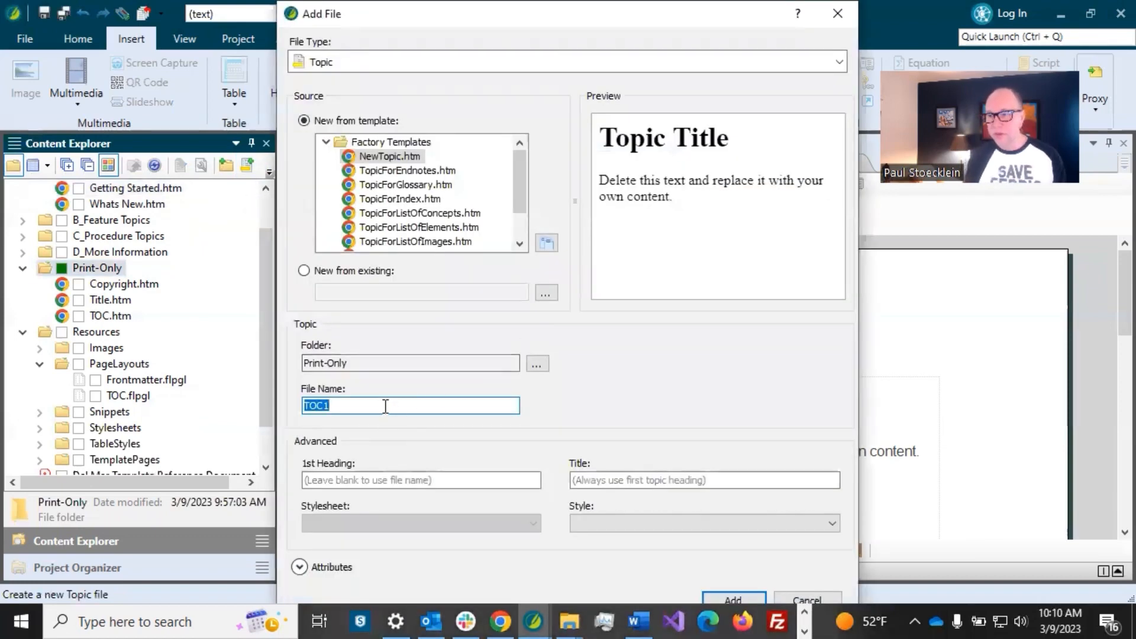
type("Ch")
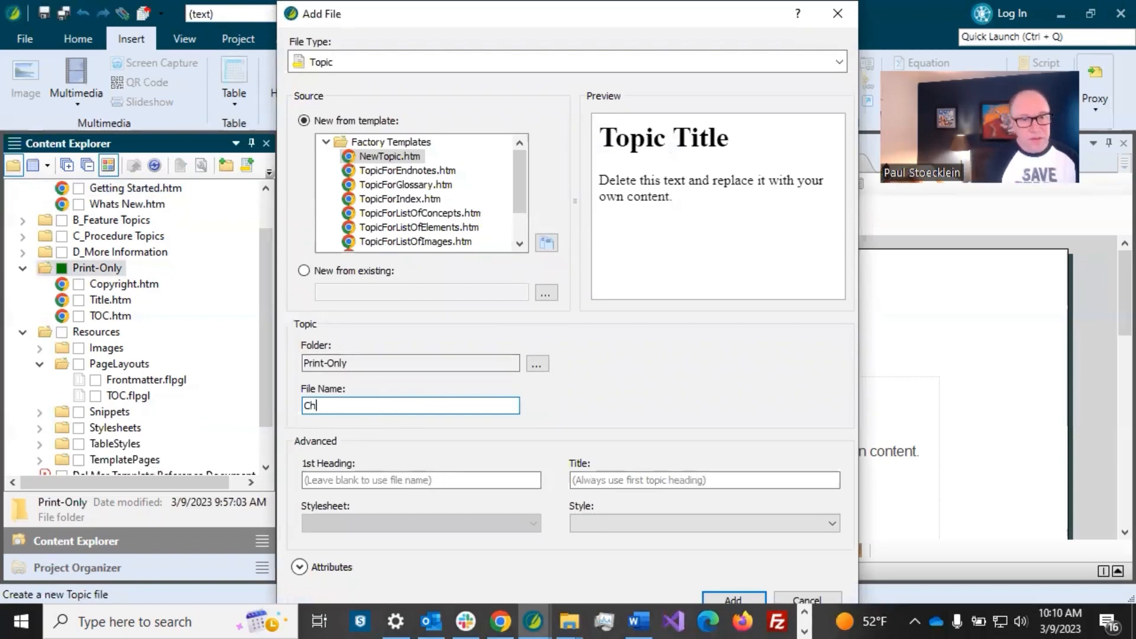
type("apter-Number")
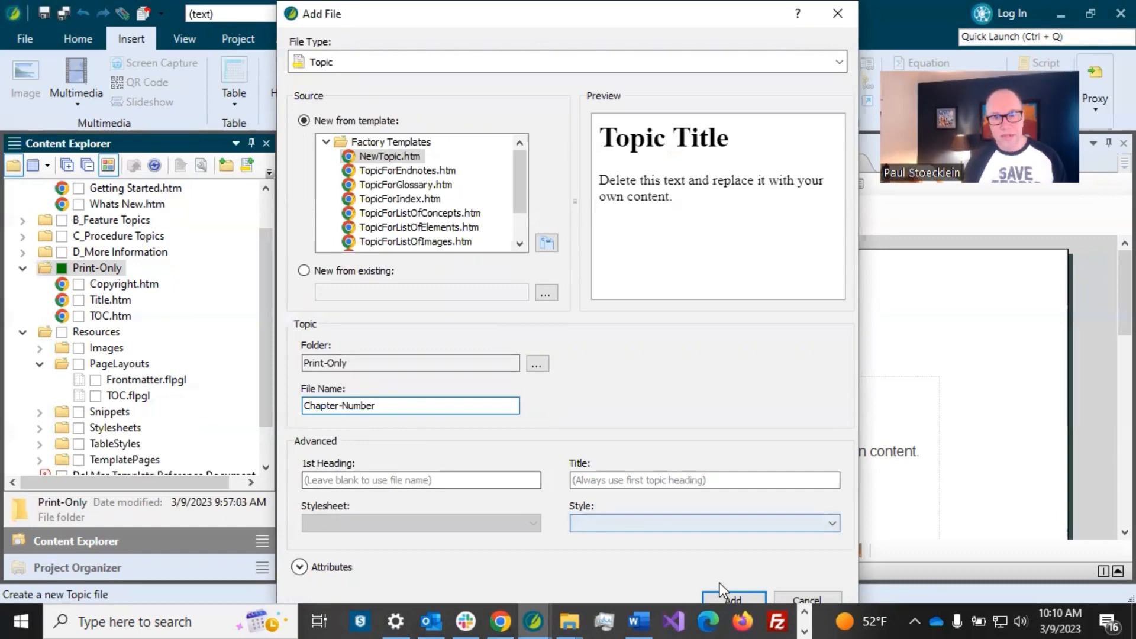
left_click(733, 596)
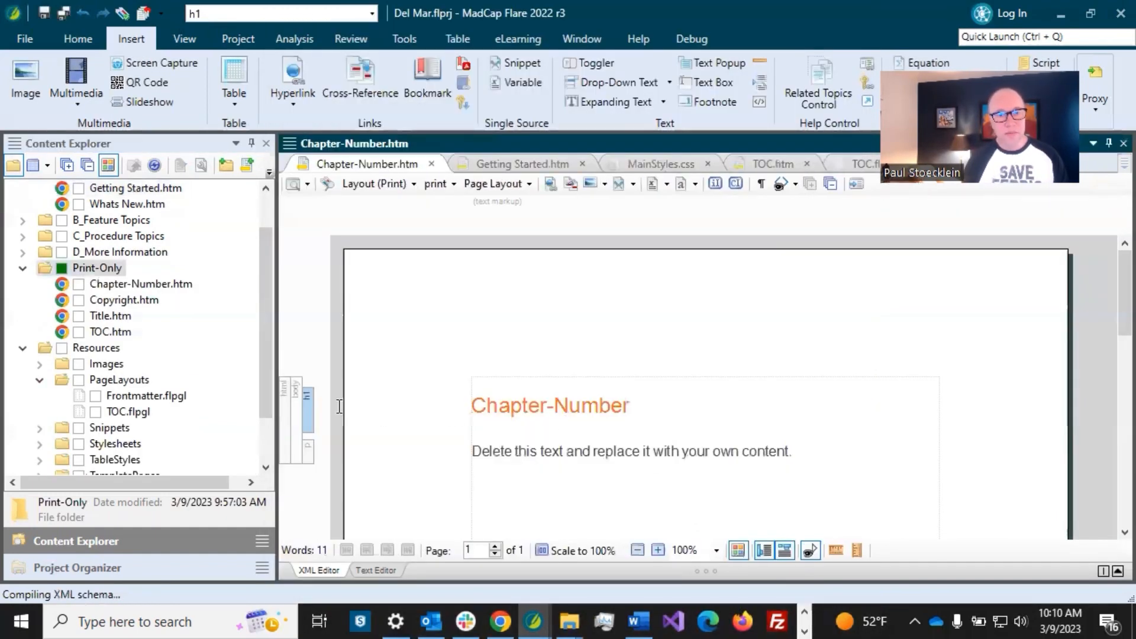
Delete the heading and the placeholder text from Chapter-Number.htm, leaving one empty paragraph, and save the topic
right_click(307, 408)
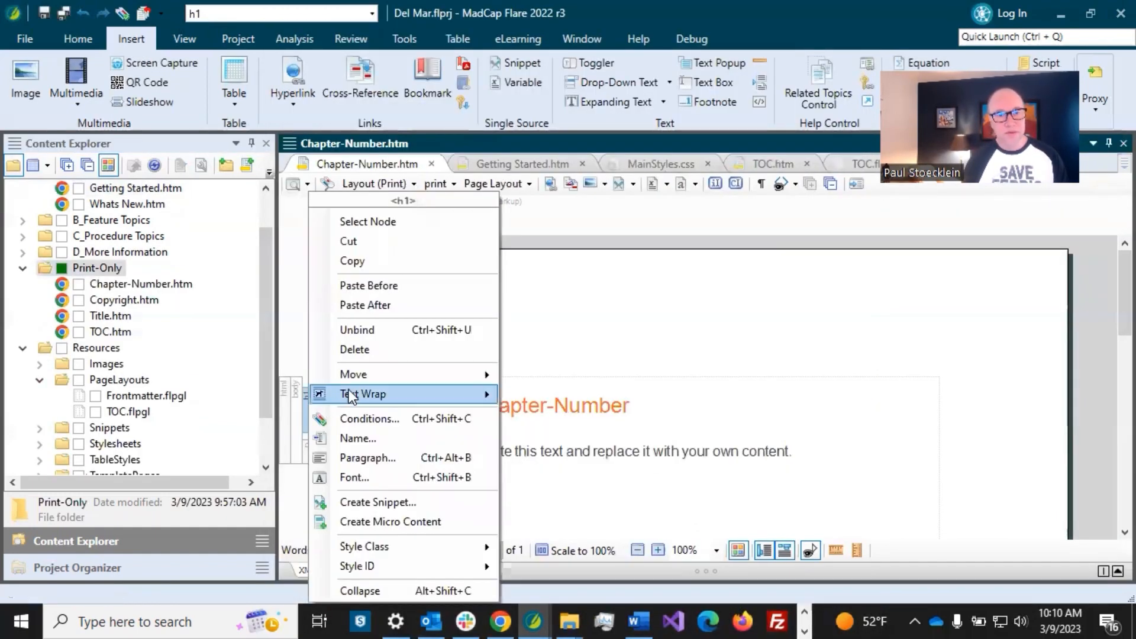
left_click(377, 349)
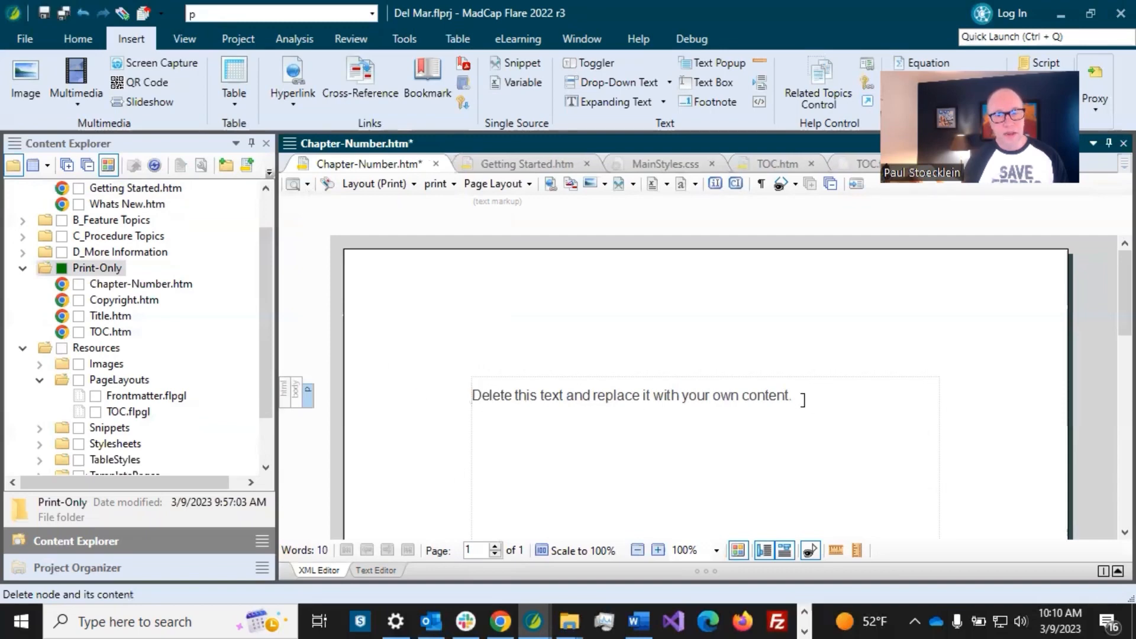
left_click_drag(799, 395, 482, 402)
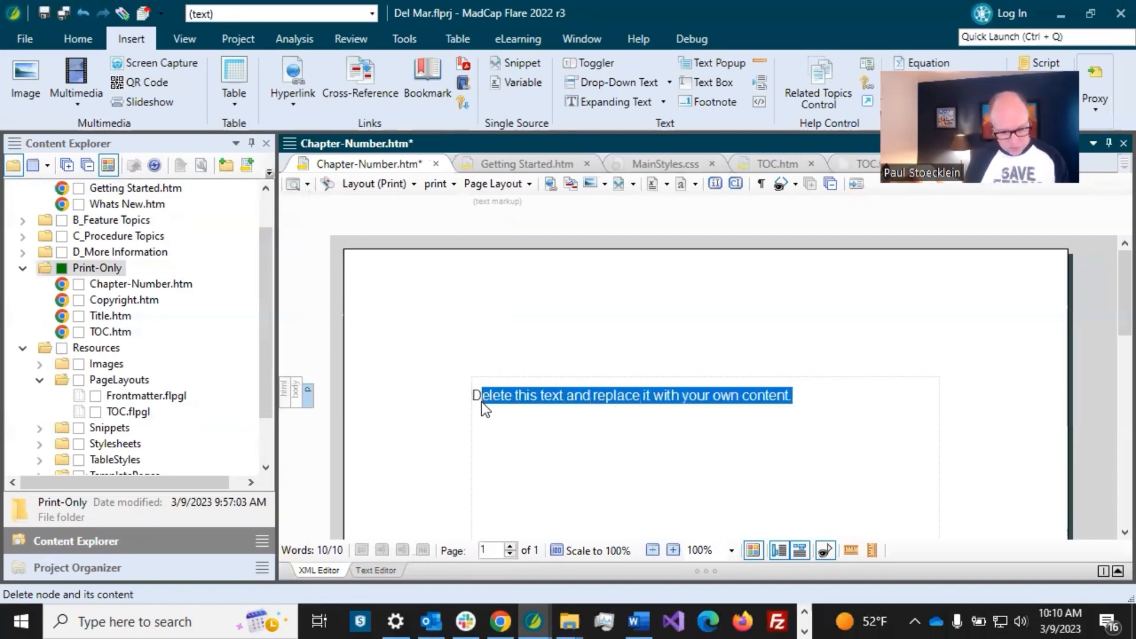
key("BackSpace")
key("BackSpace")
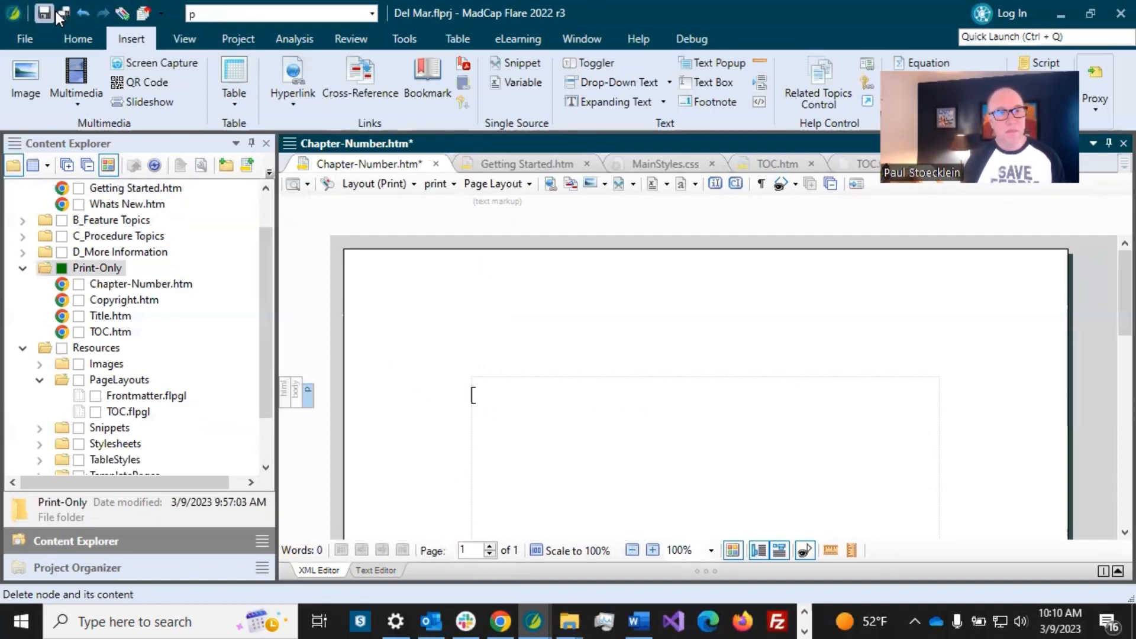
left_click(63, 13)
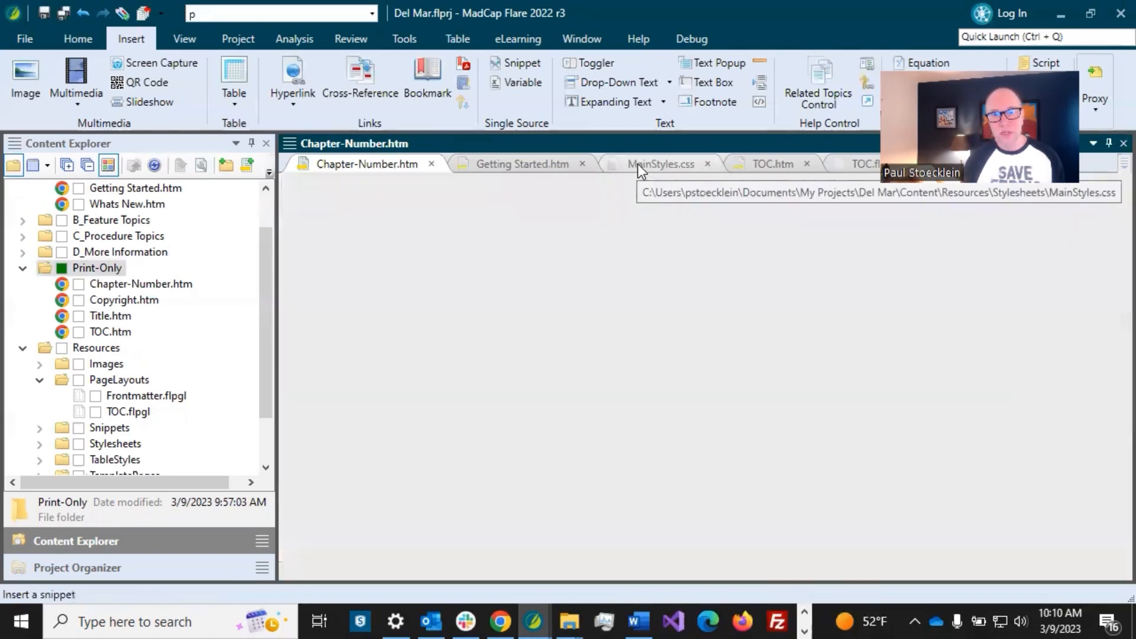
Add a class named ChapterNumber to the p style in MainStyles.css
left_click(637, 165)
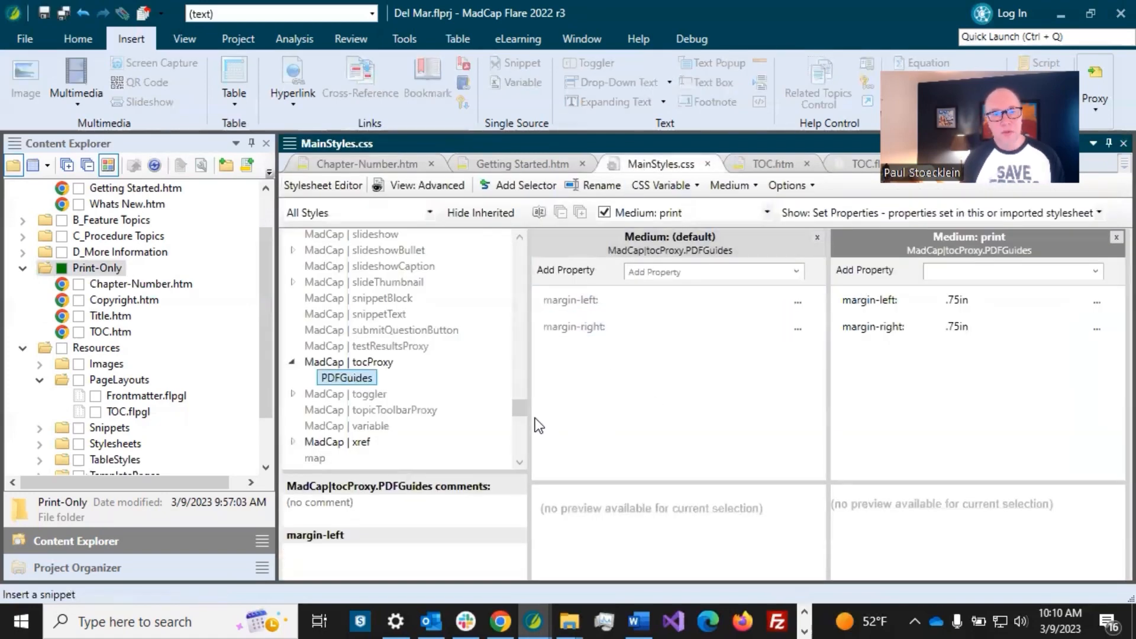
scroll(520, 414, "down", 10)
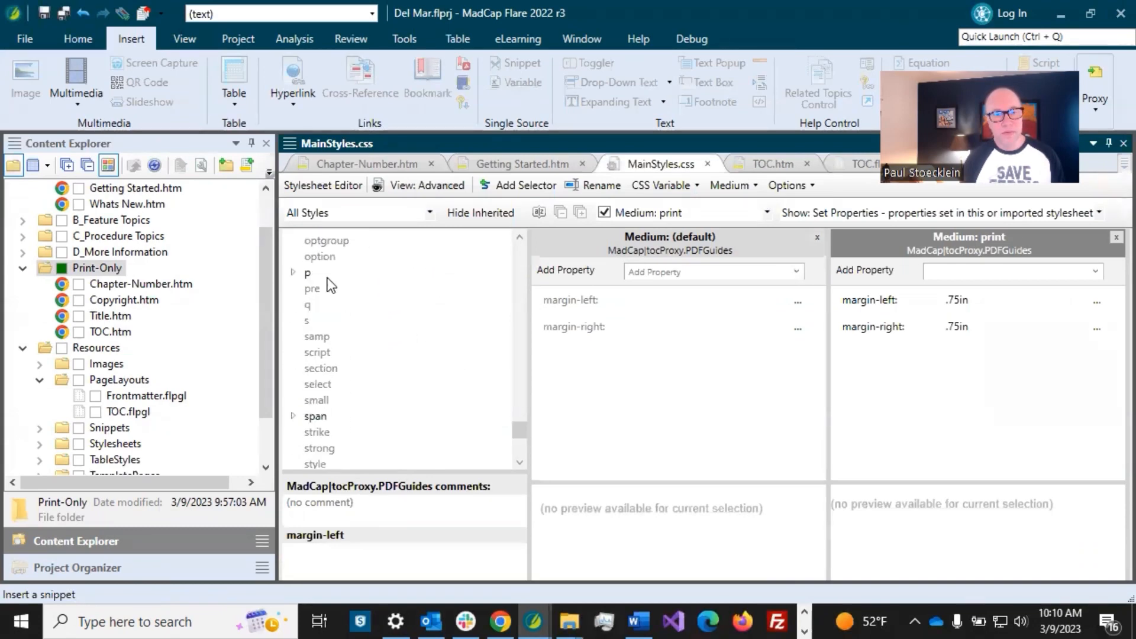
left_click(308, 273)
left_click(293, 271)
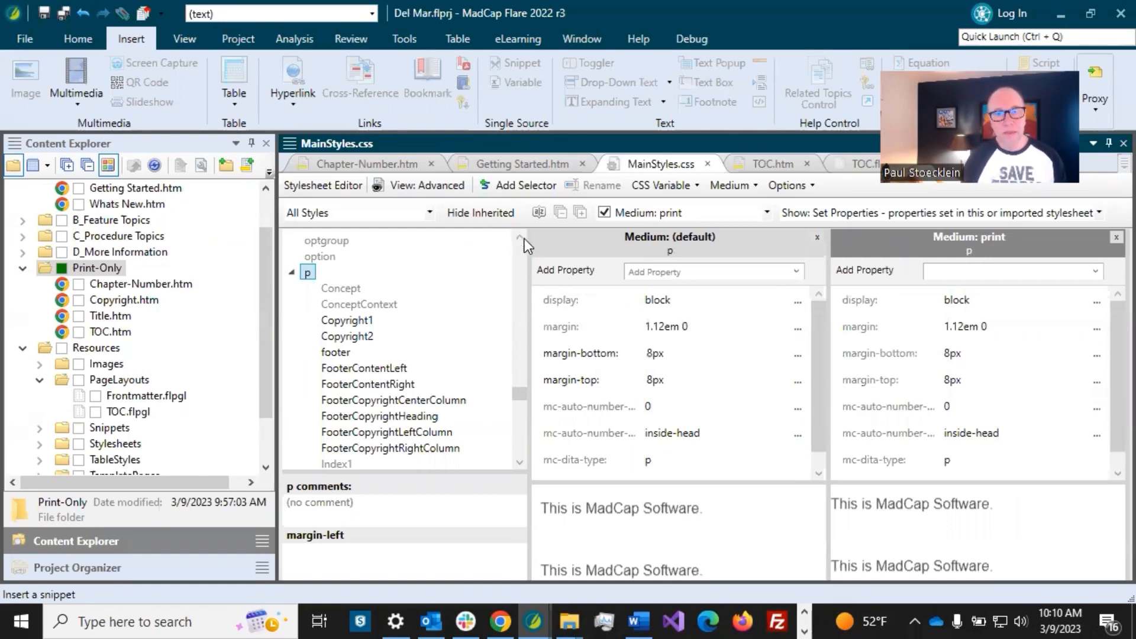
left_click(541, 241)
left_click(534, 186)
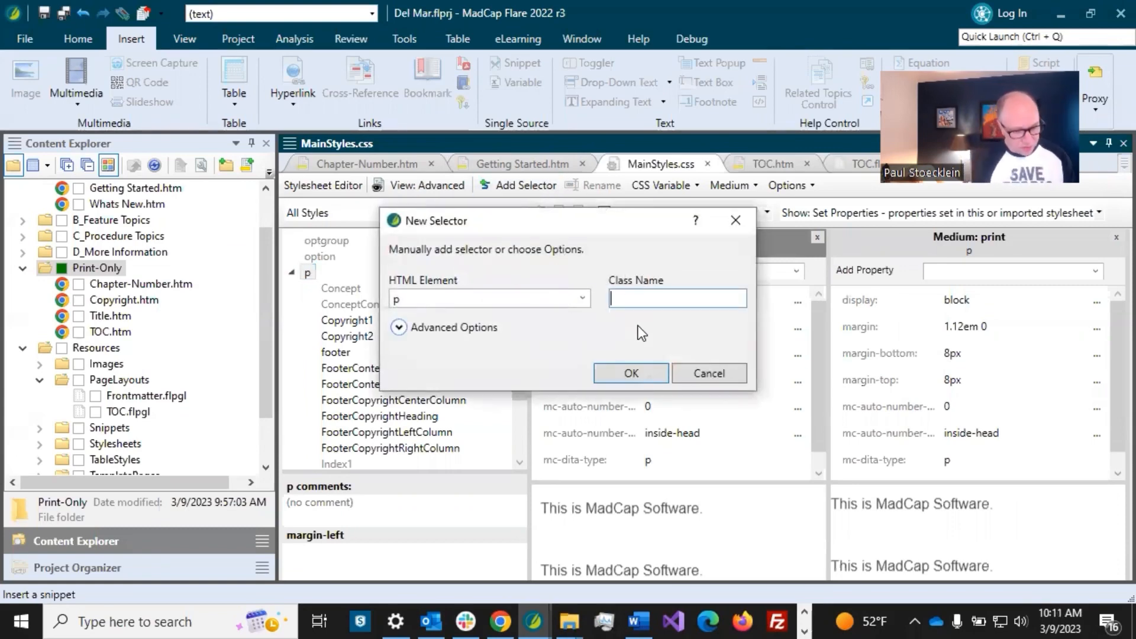
type("C")
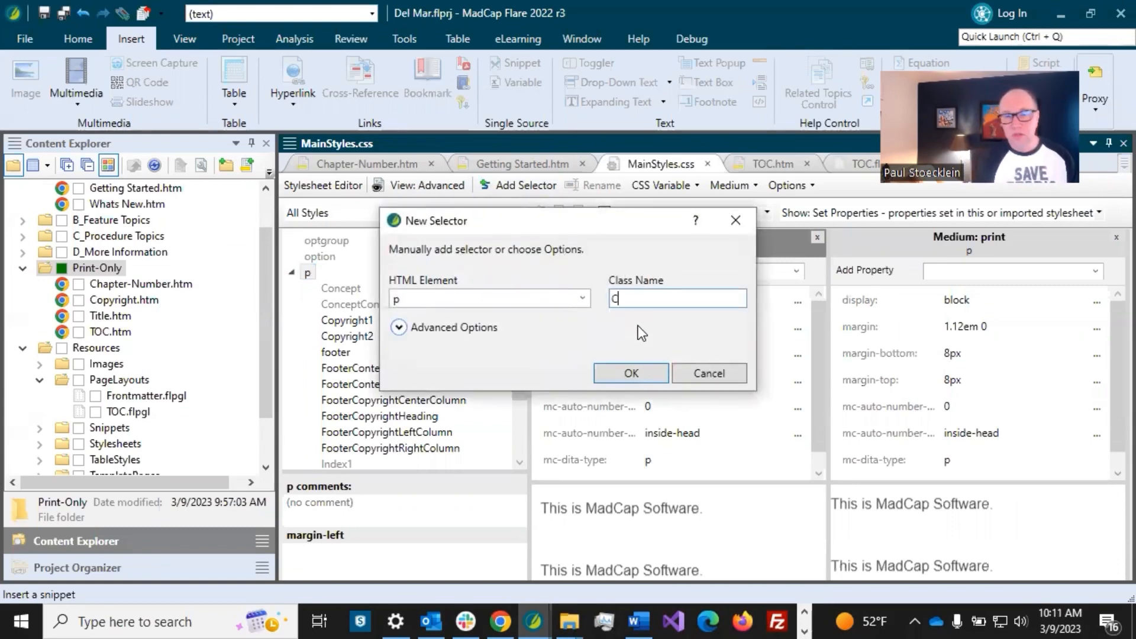
type("hapterNumber")
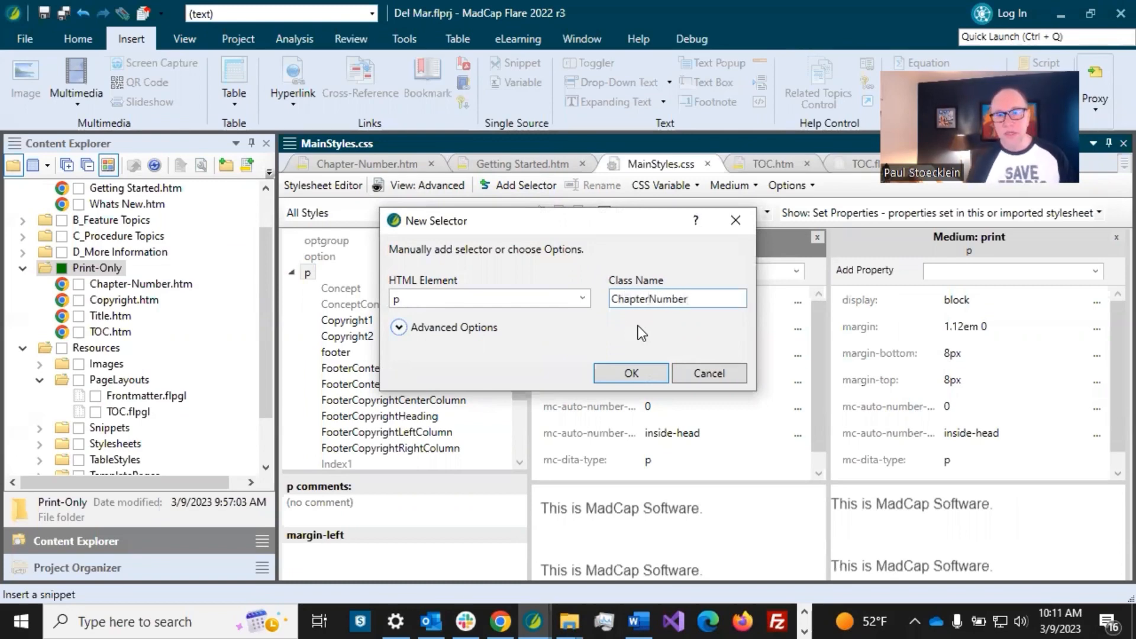
left_click(631, 373)
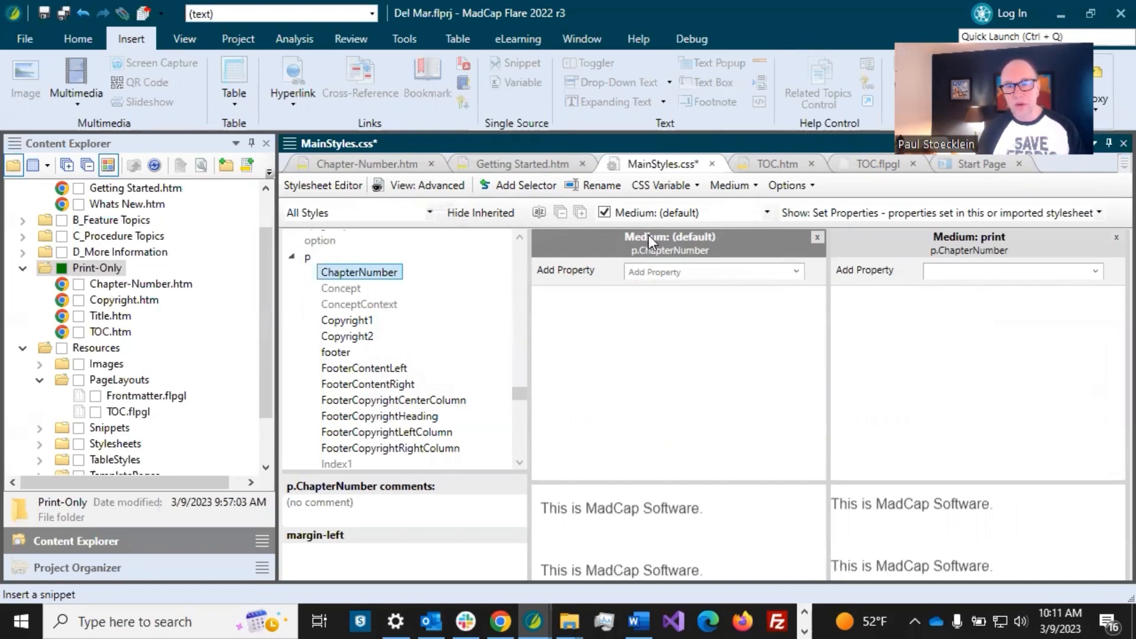
Show all properties of p.ChapterNumber by group, expand the AutoNumber group, and widen the print medium column
left_click(1098, 212)
left_click(868, 285)
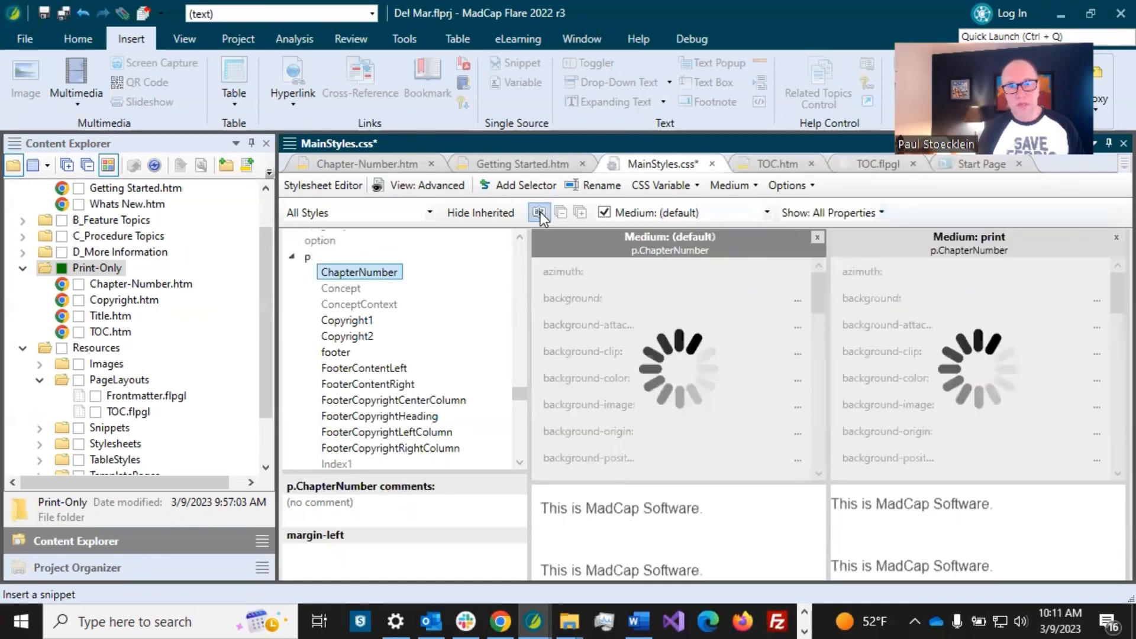
left_click(545, 214)
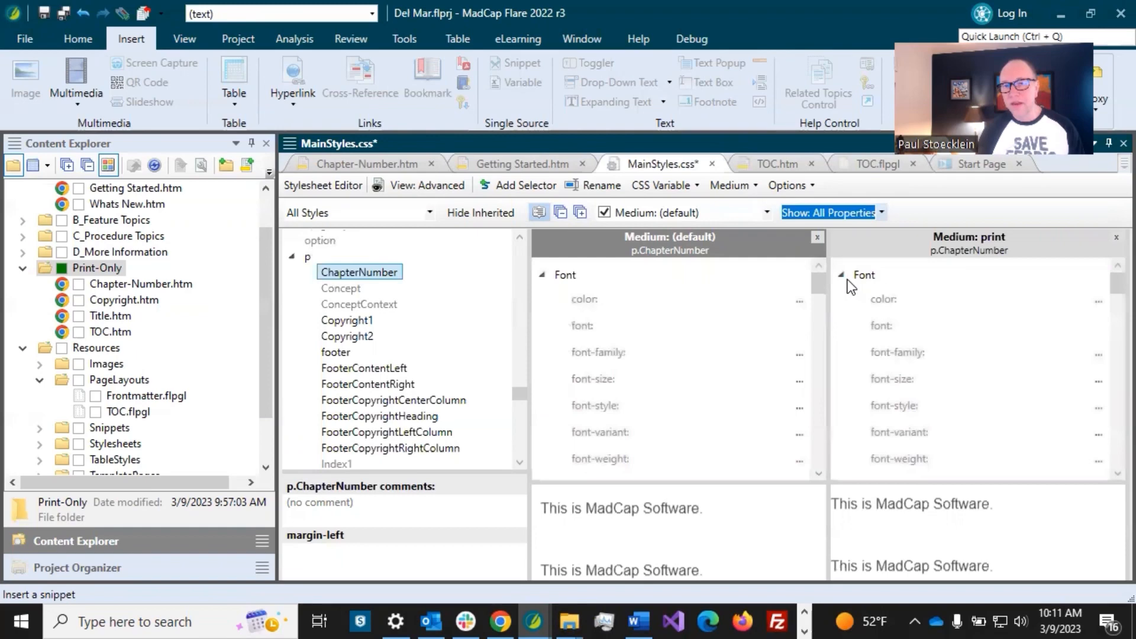
left_click(841, 275)
left_click(841, 300)
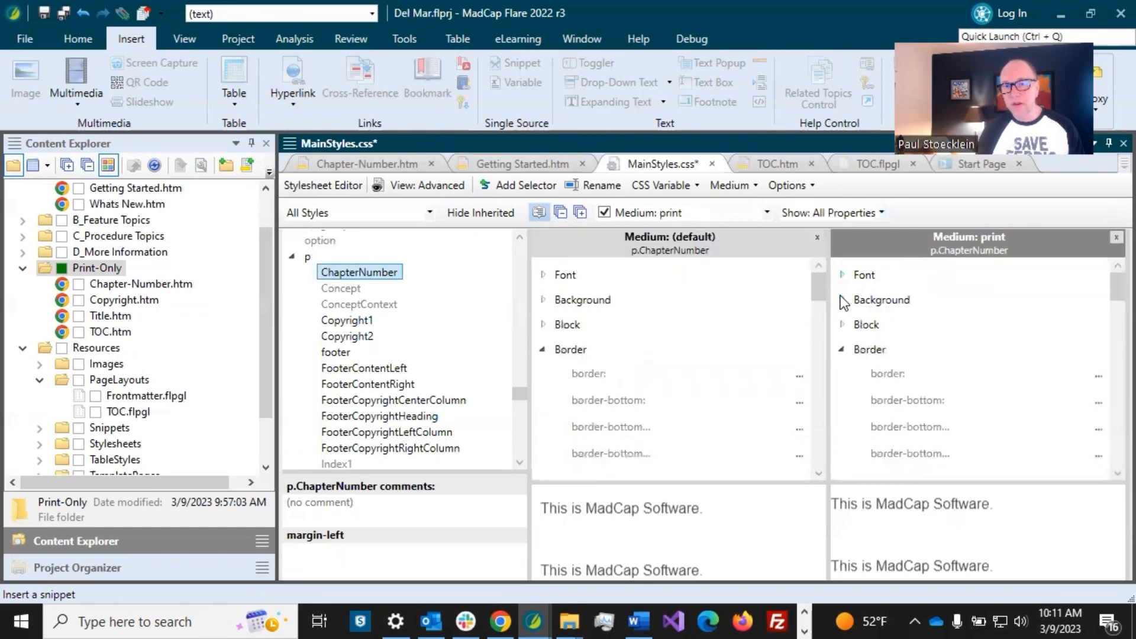
left_click(842, 348)
scroll(911, 336, "down", 2)
scroll(911, 335, "down", 2)
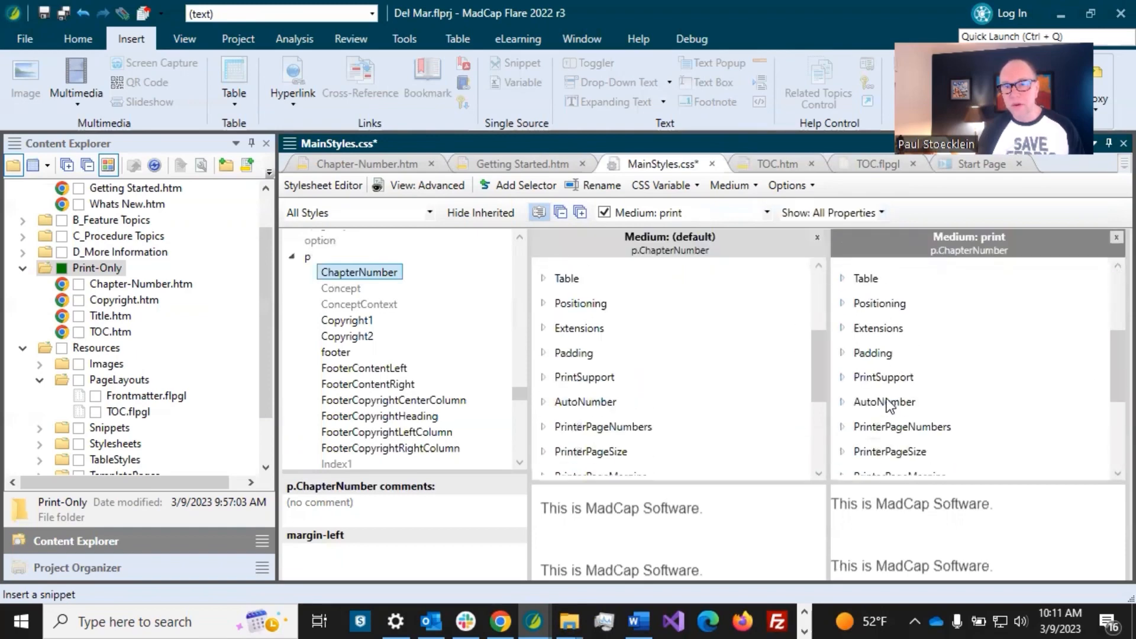
left_click(841, 402)
scroll(855, 395, "down", 3)
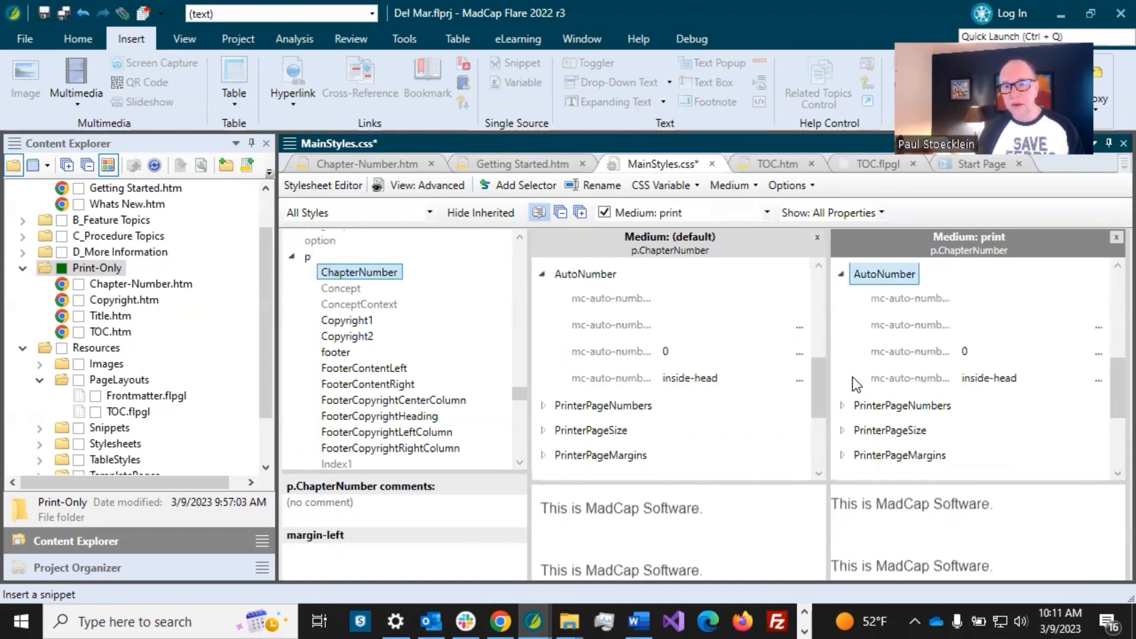
left_click_drag(828, 362, 729, 360)
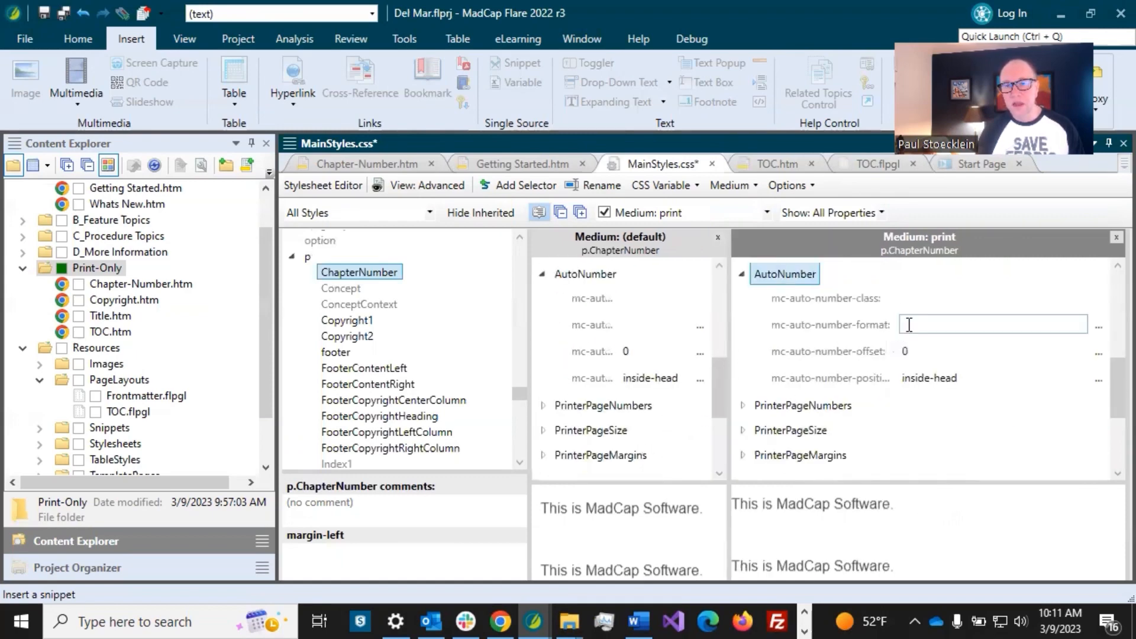
Start the print mc-auto-number-format of p.ChapterNumber with the series label CH: and review the available AutoNumber commands
left_click(1098, 326)
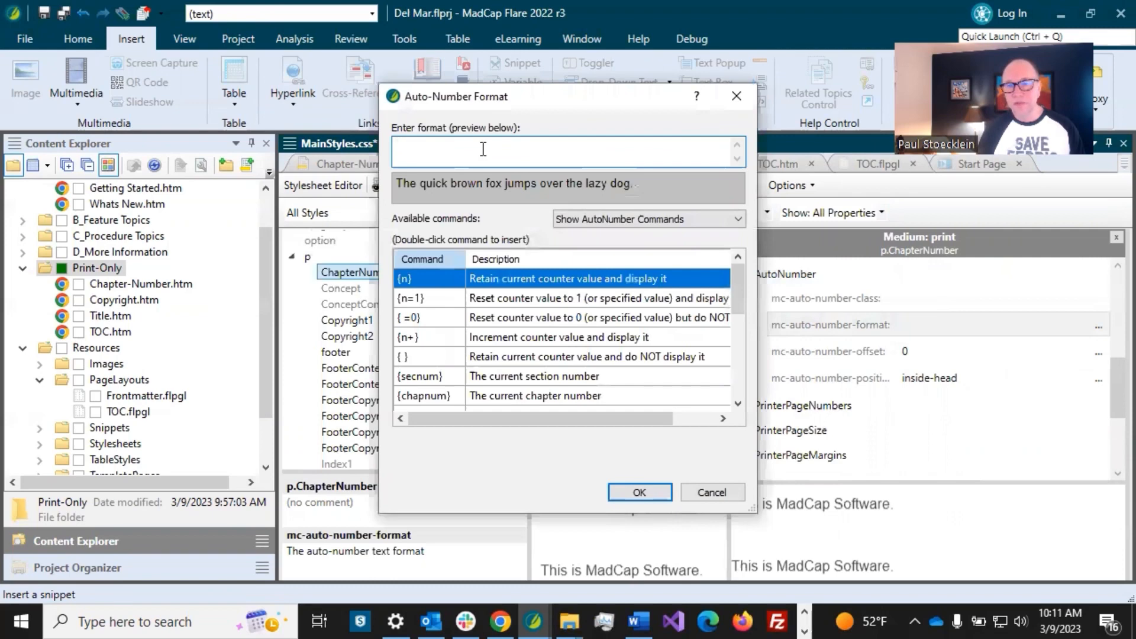
left_click(583, 220)
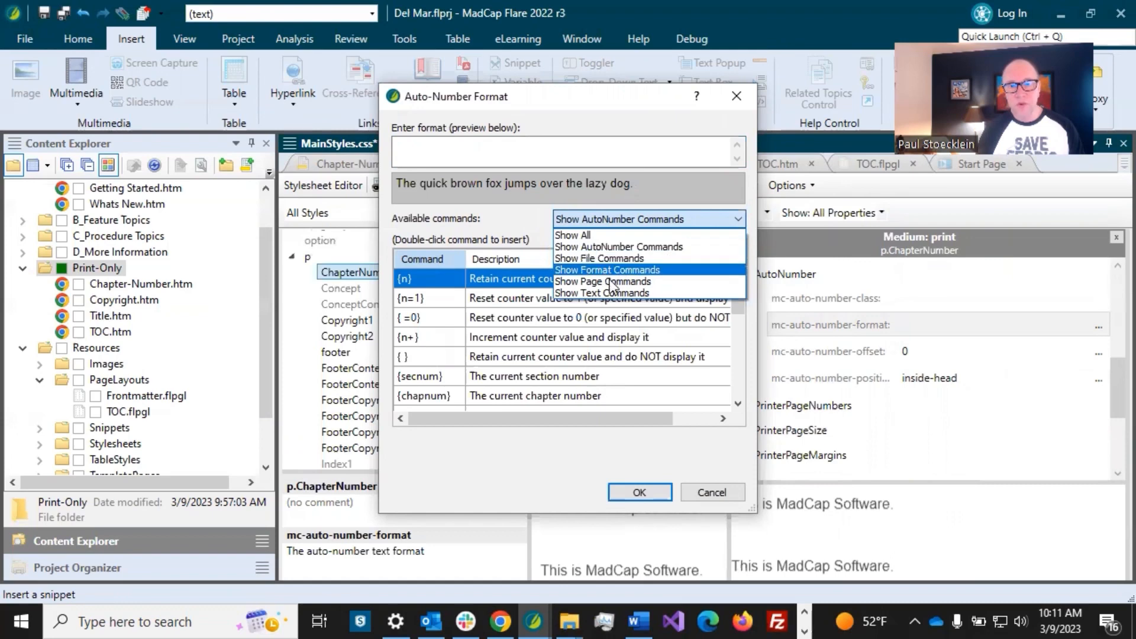
left_click(613, 219)
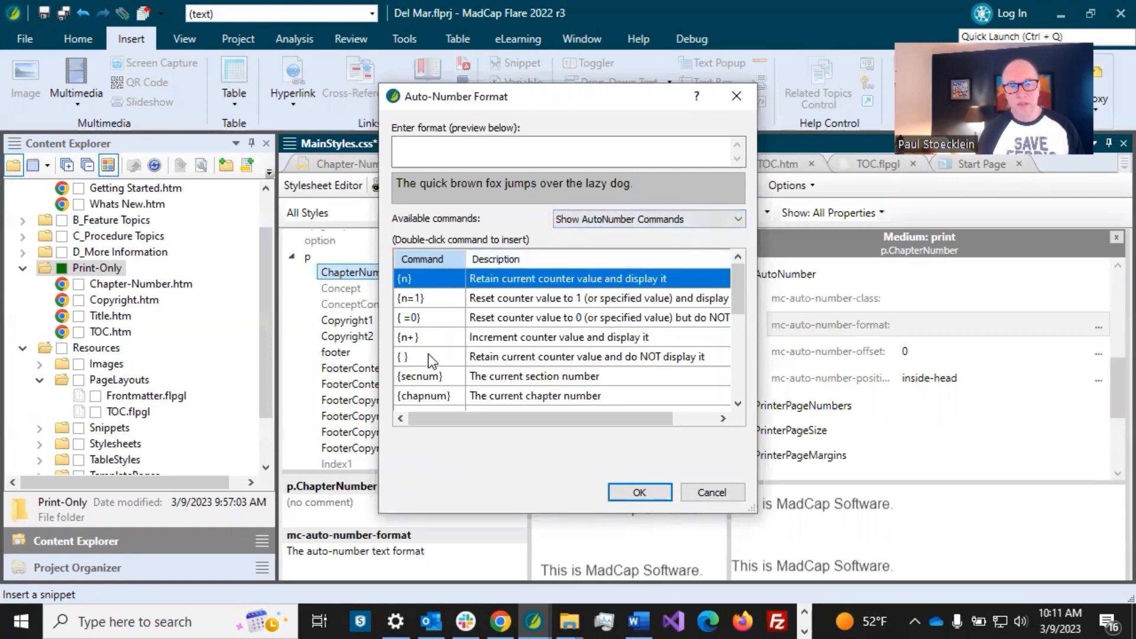
left_click(434, 145)
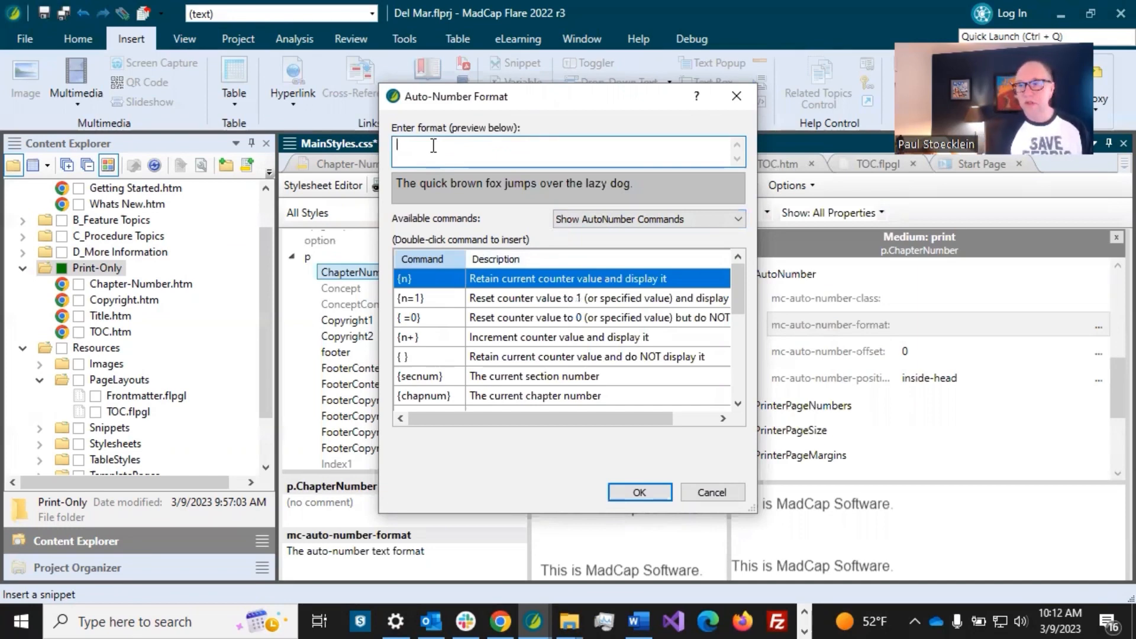
type("CH:")
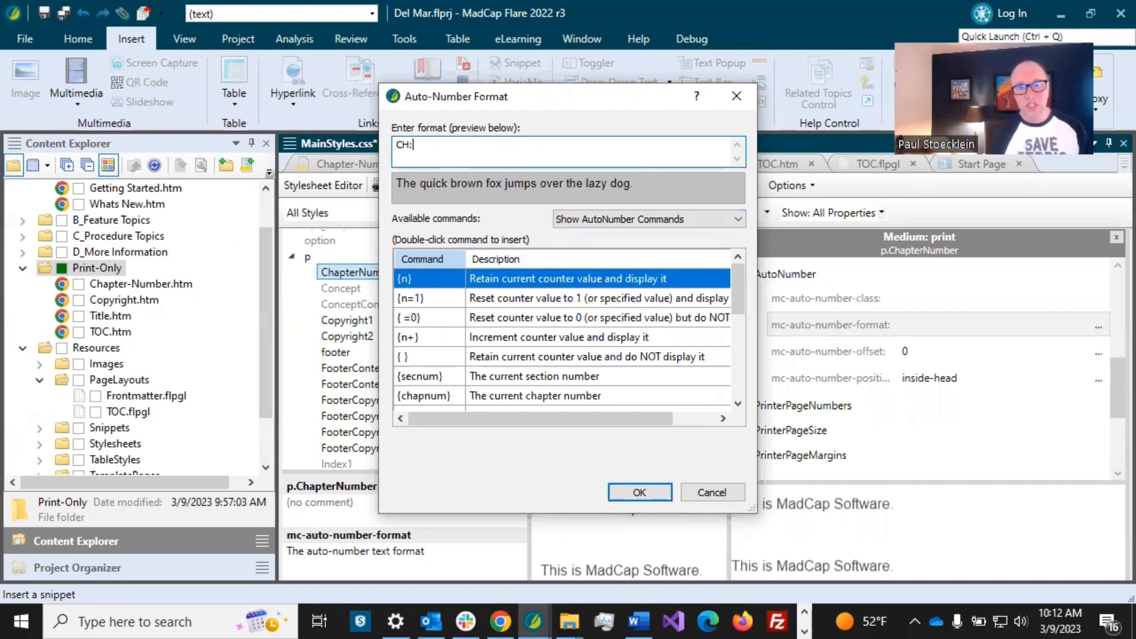
left_click_drag(737, 299, 741, 367)
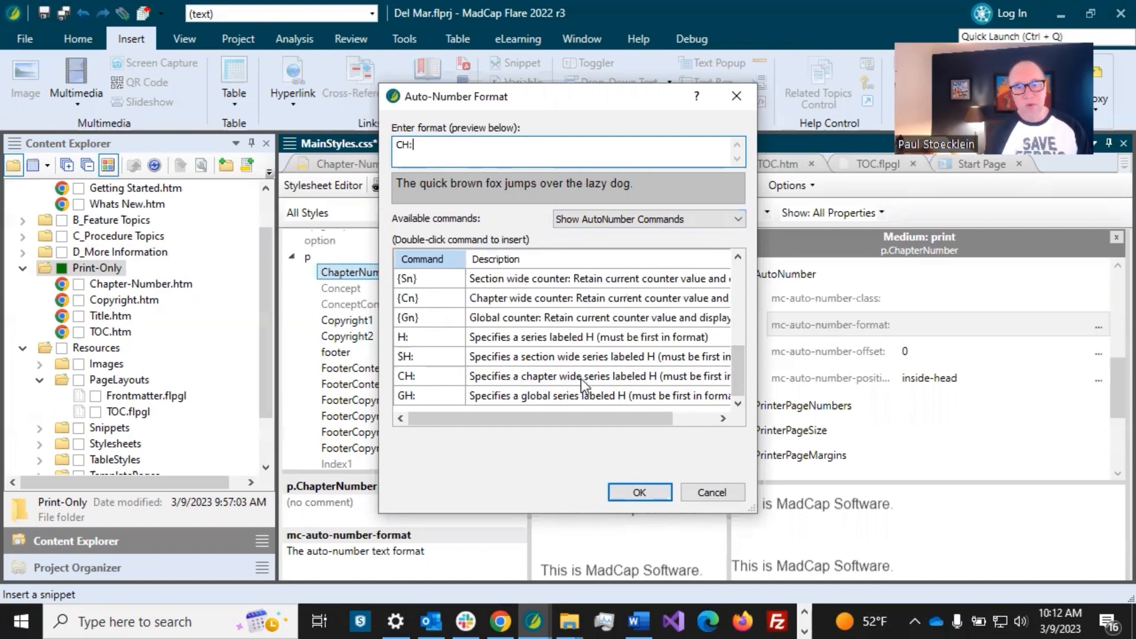
left_click_drag(733, 378, 736, 278)
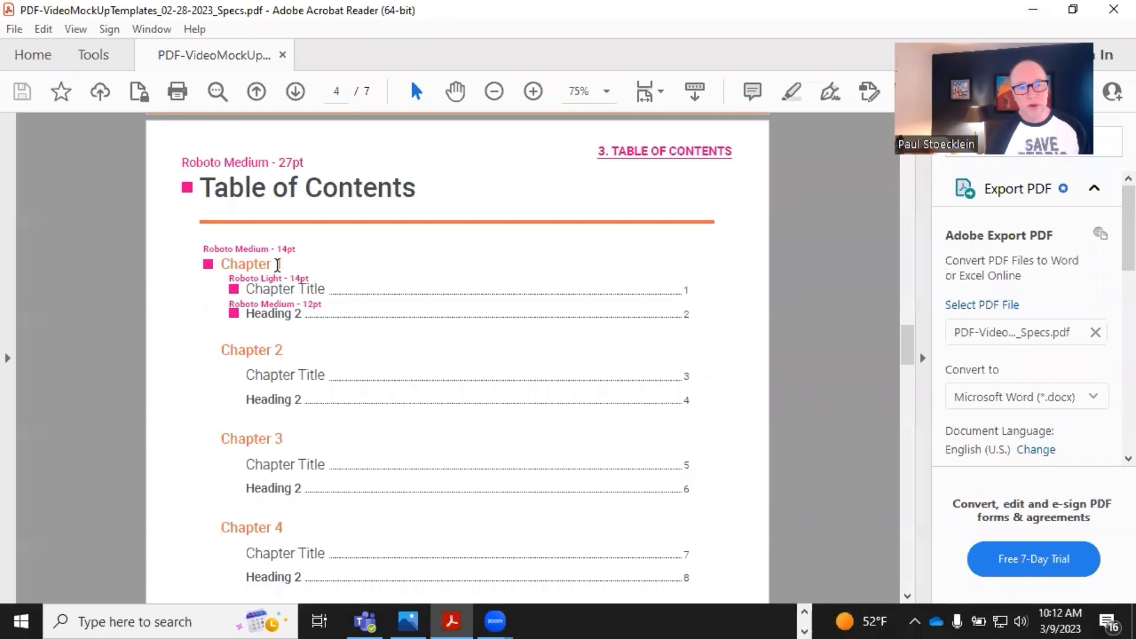
Check the chapter labels in the PDF specification and complete the p.ChapterNumber auto-number format as CH:Chapter {chapnum}
scroll(307, 392, "down", 10)
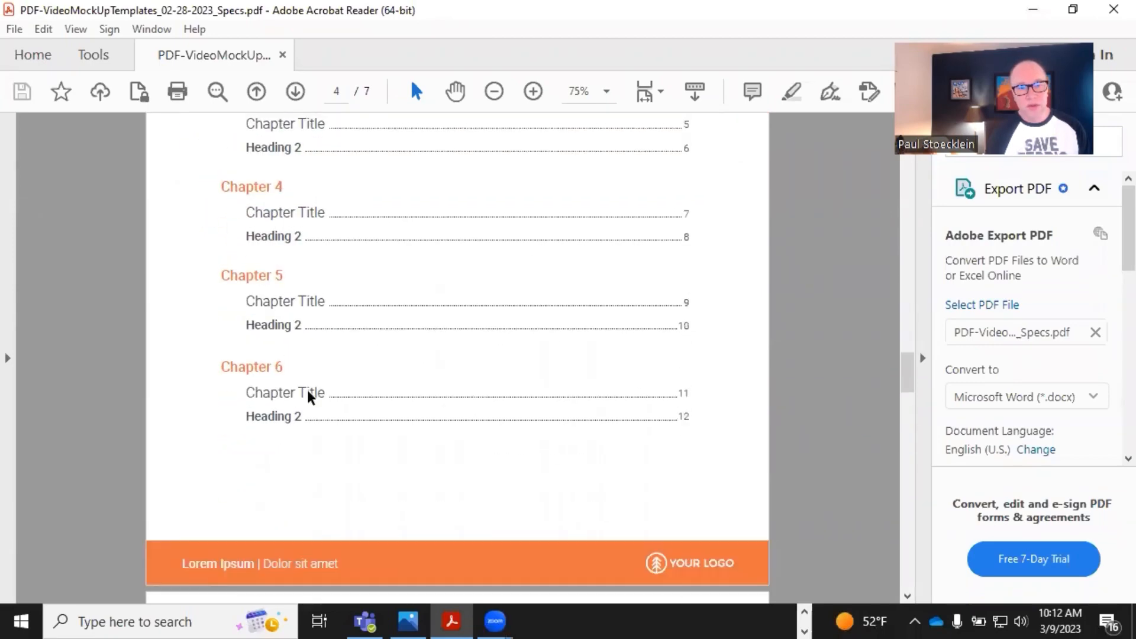
scroll(314, 385, "up", 10)
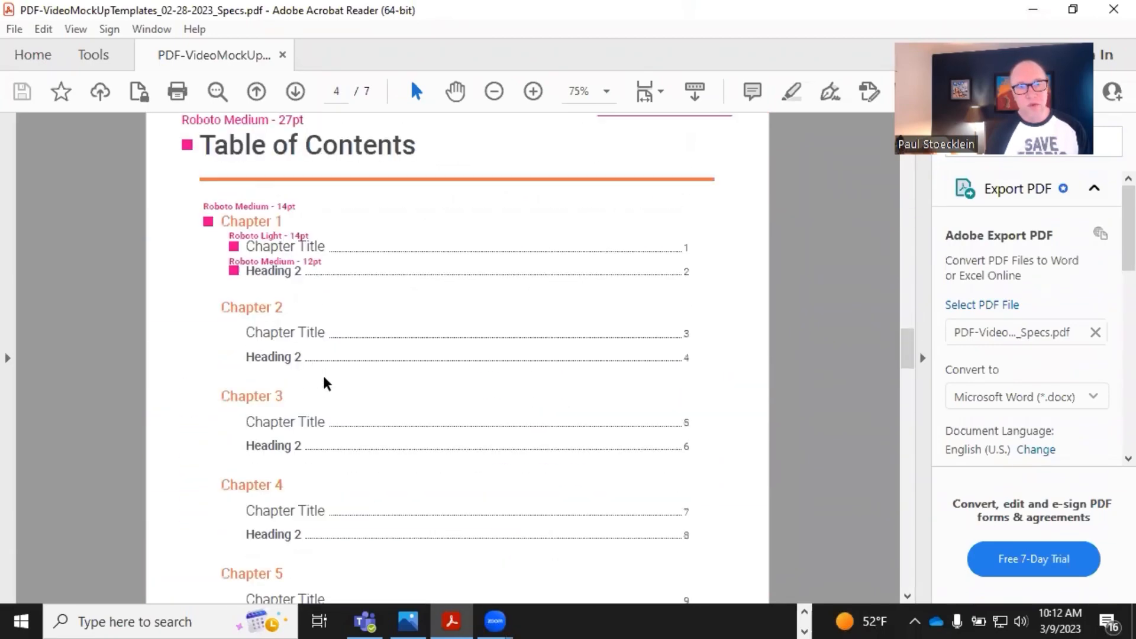
left_click(1032, 9)
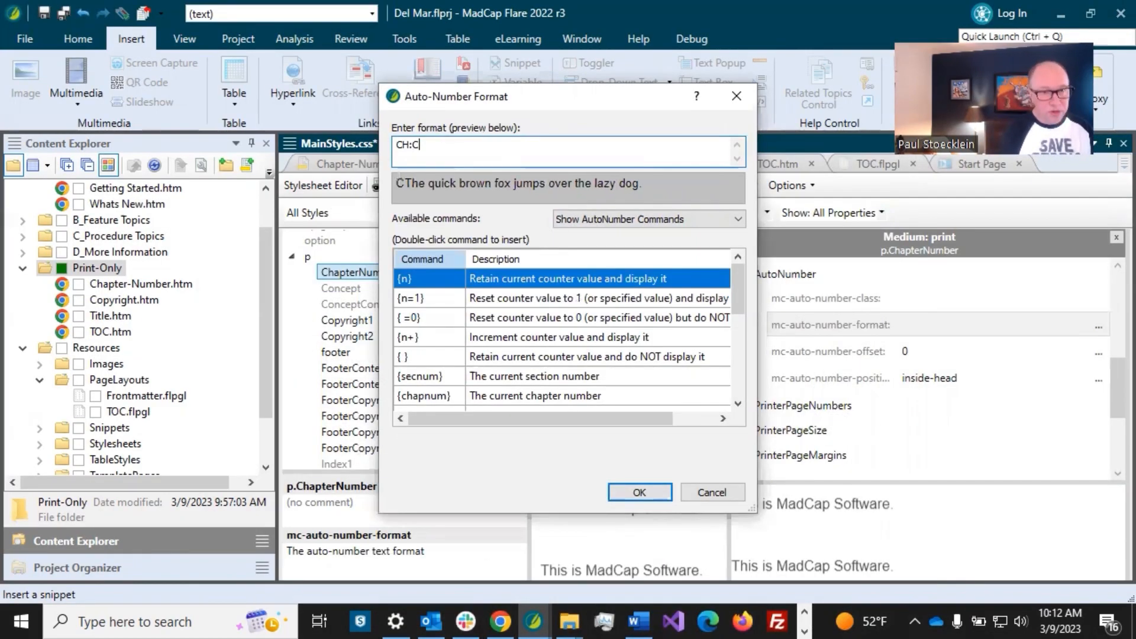
type("hapter")
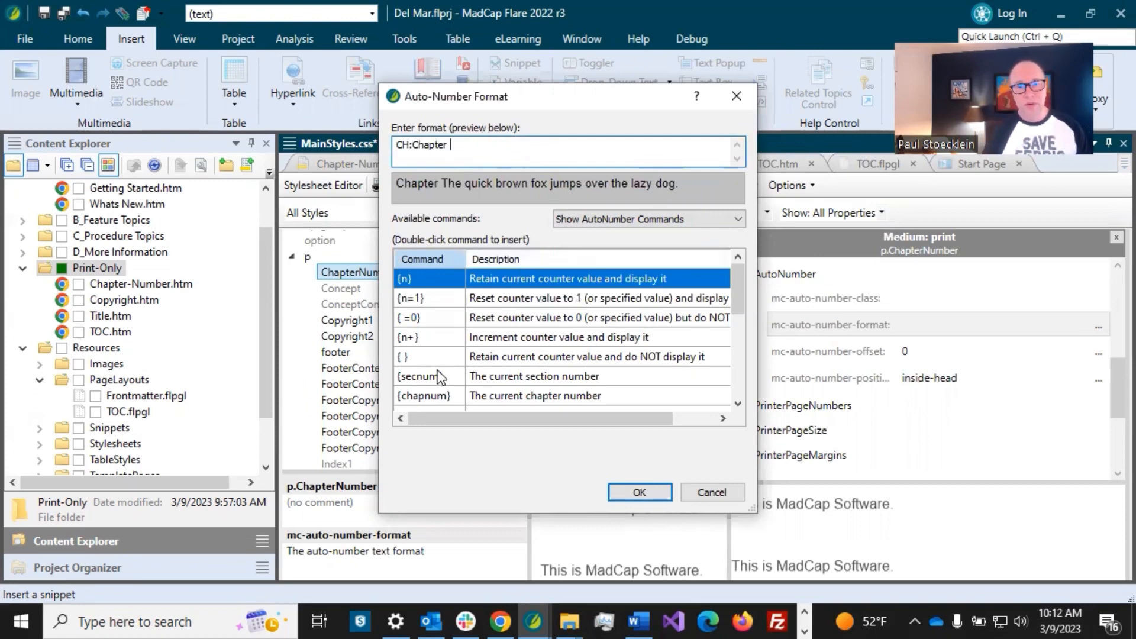
left_click(425, 397)
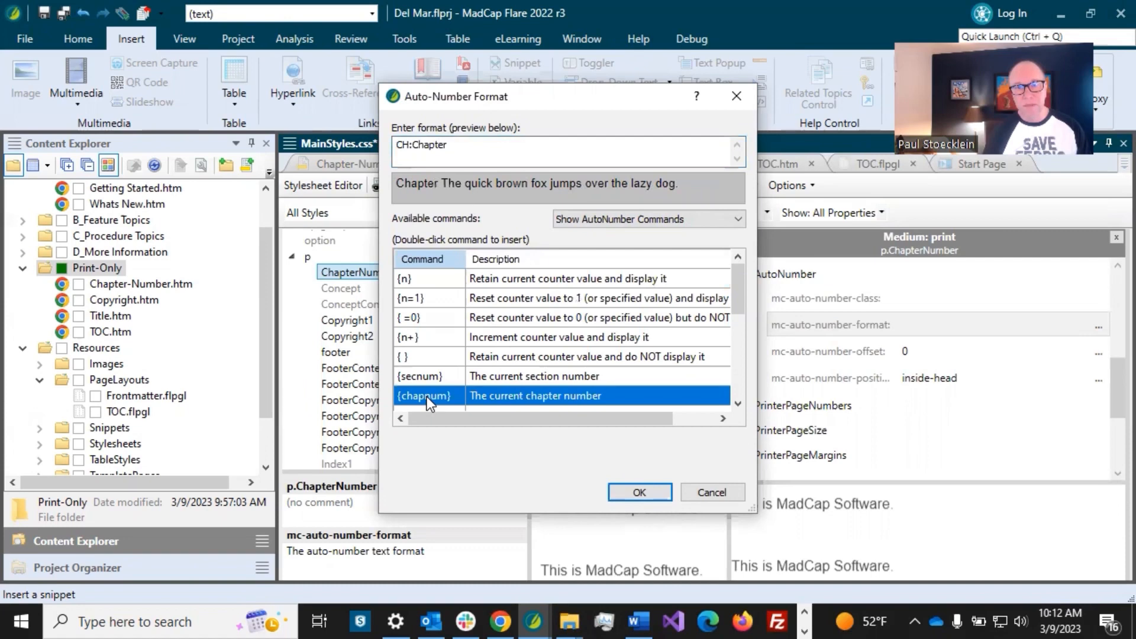
double_click(427, 397)
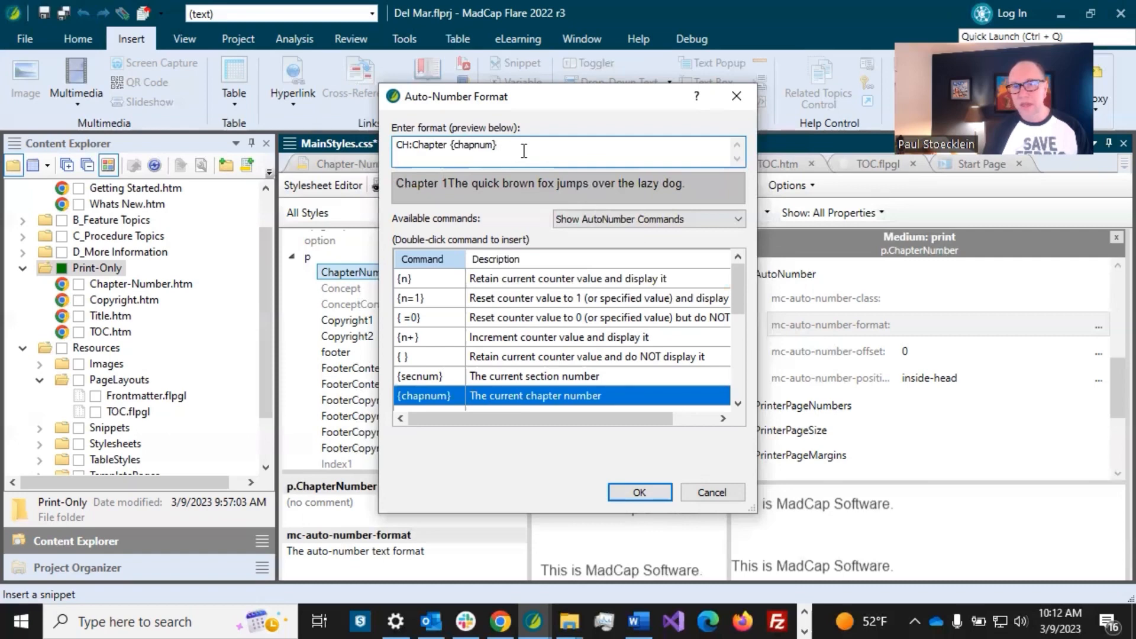
left_click(652, 492)
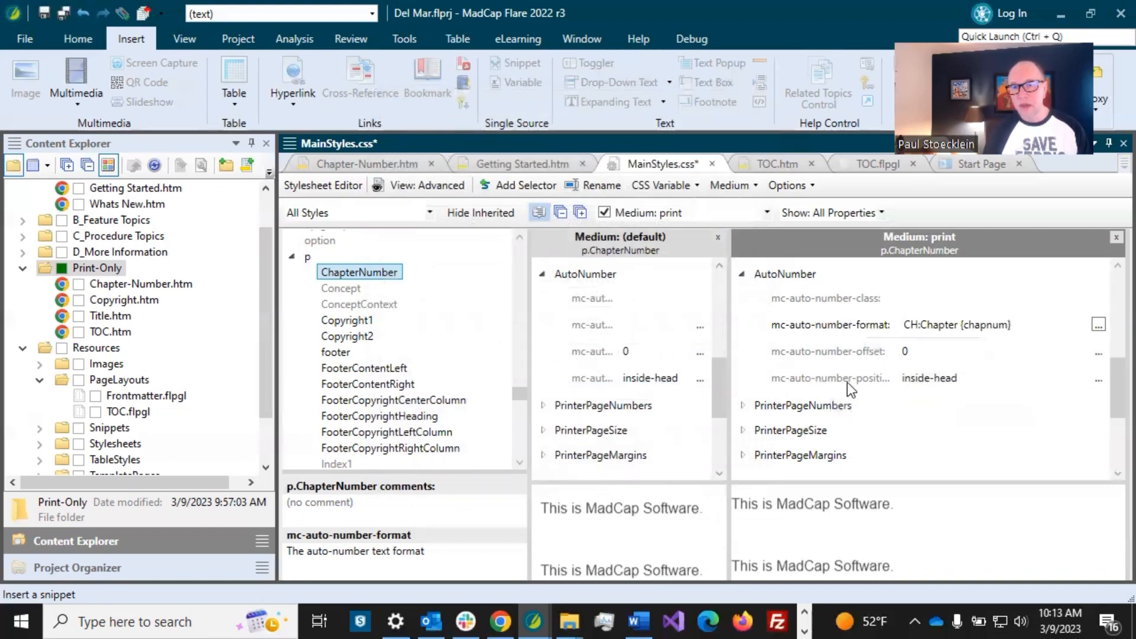
left_click(1096, 381)
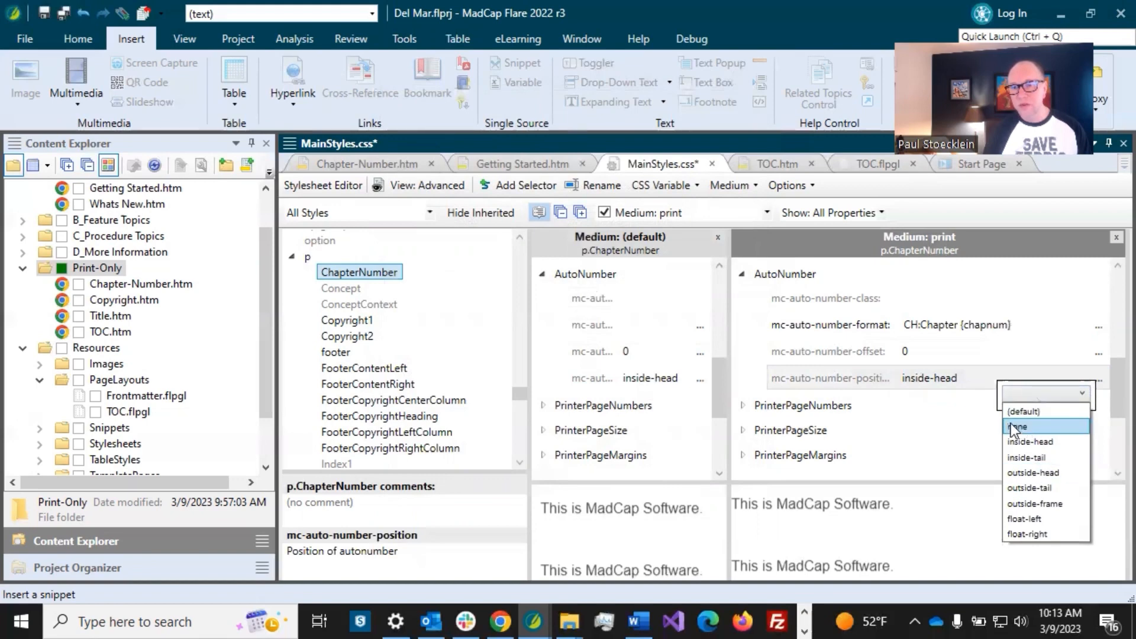
left_click(939, 380)
left_click(938, 380)
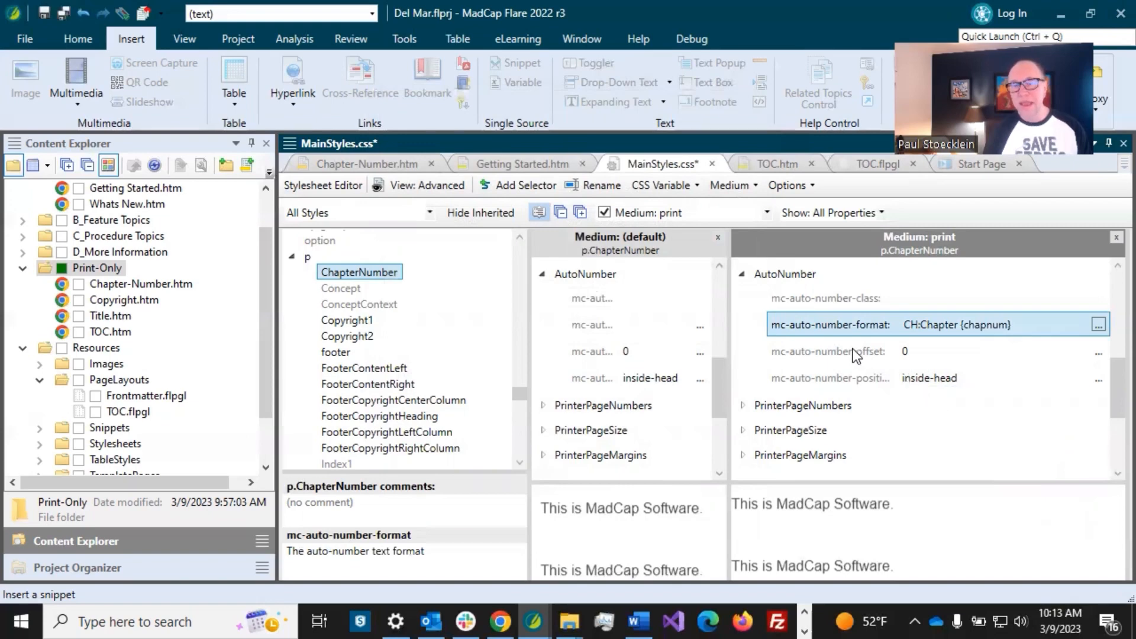
Show only set properties, including imported ones, and add mc-heading-level to the print medium of p.ChapterNumber
scroll(1040, 343, "up", 10)
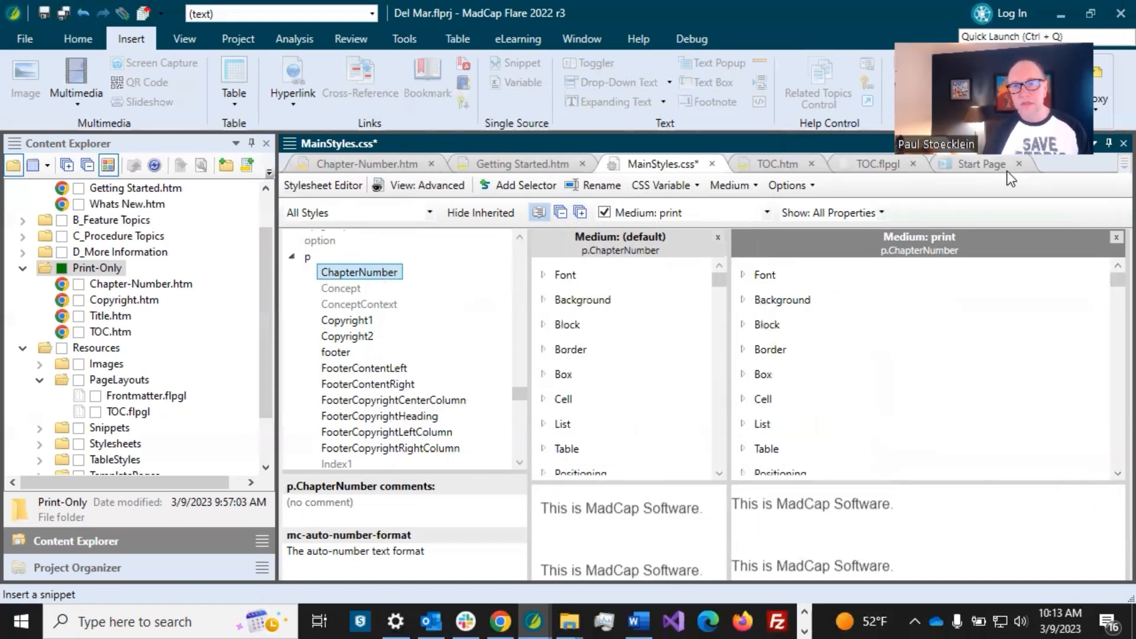
left_click(879, 212)
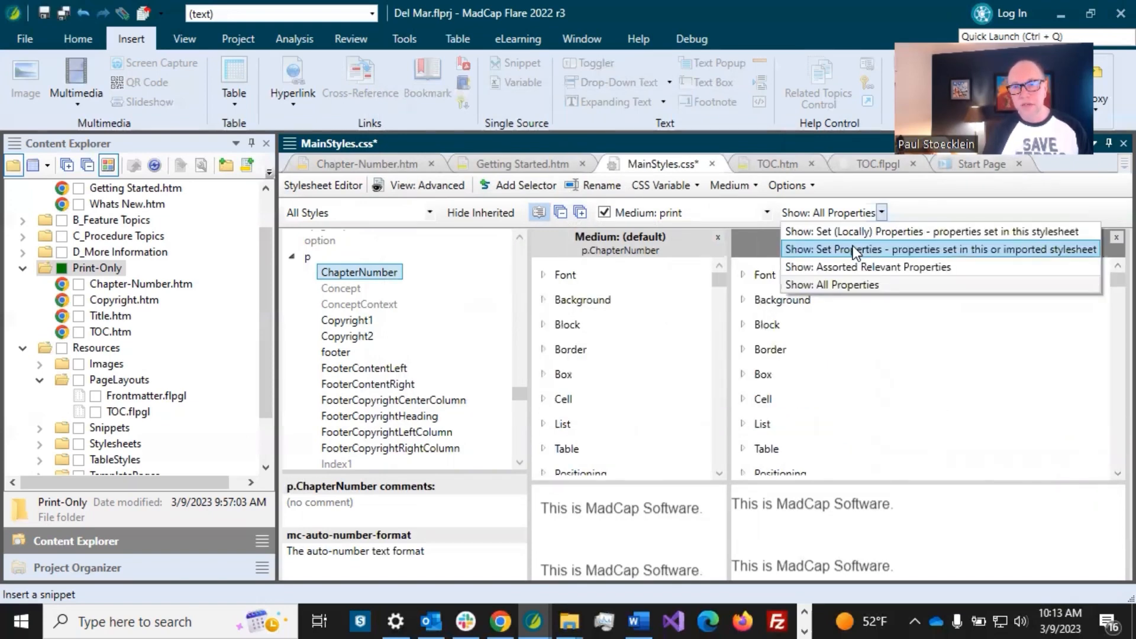
left_click(854, 247)
left_click(911, 271)
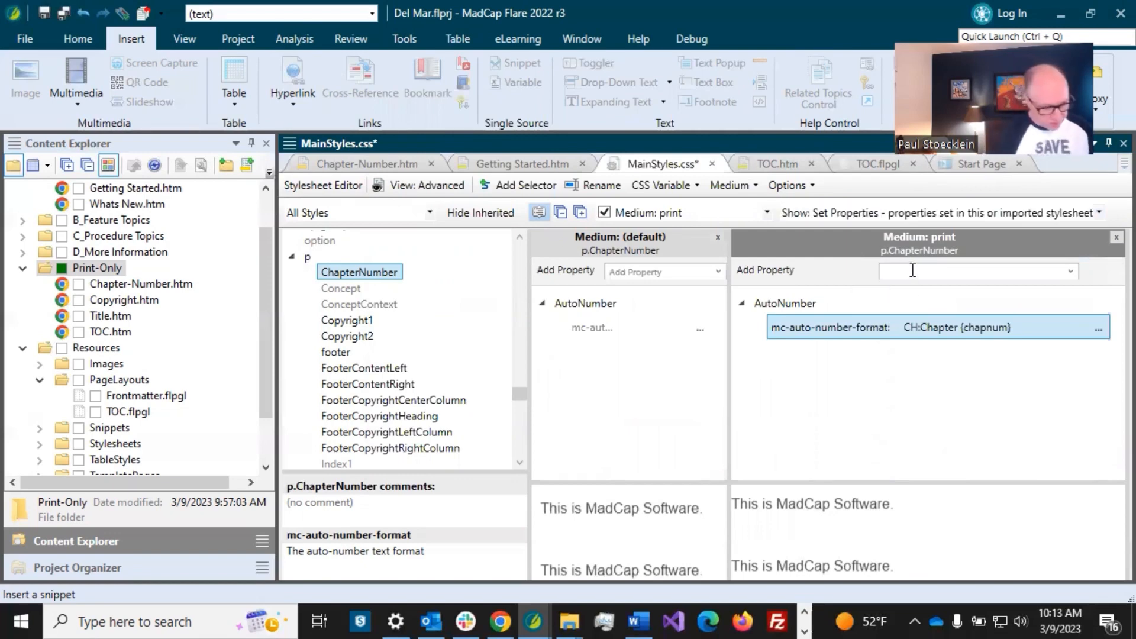
type("mc-headin")
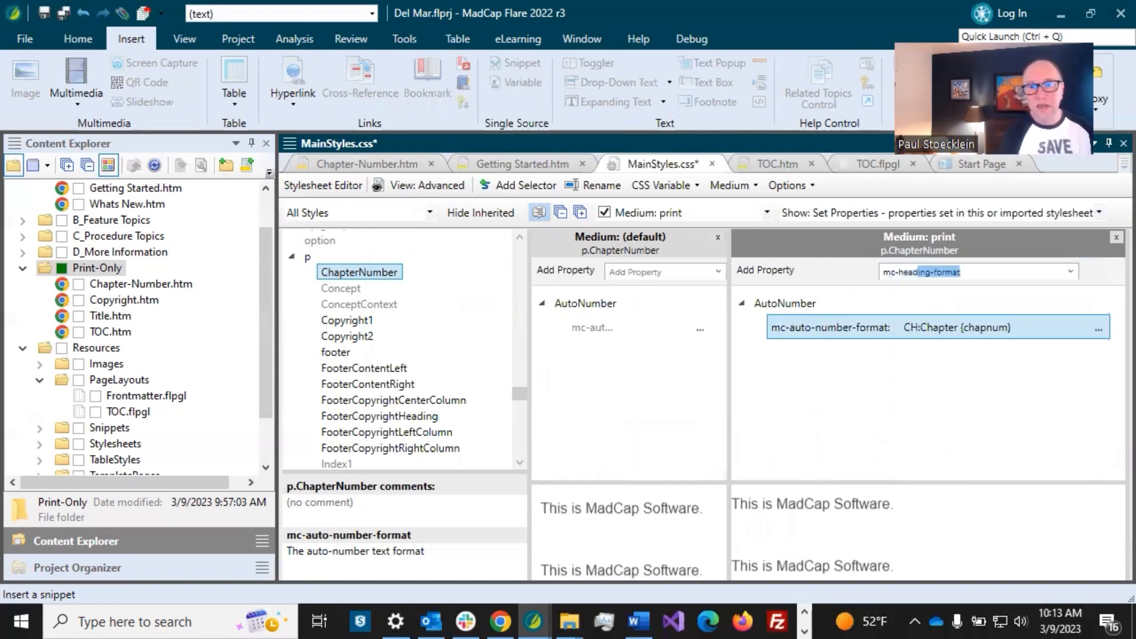
type("g-level")
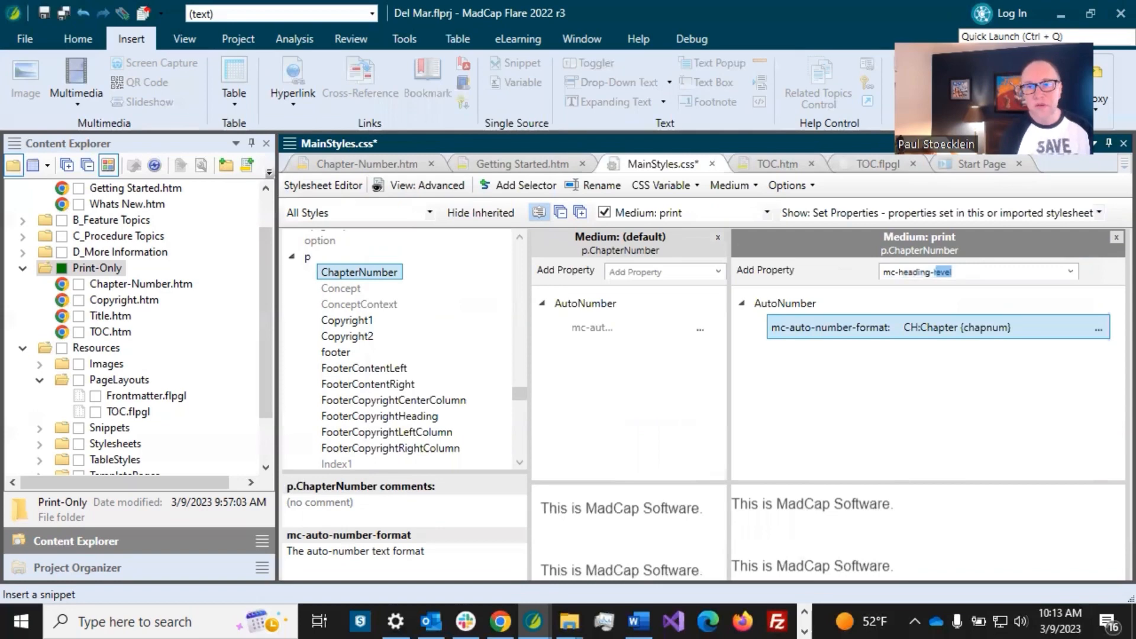
key("Return")
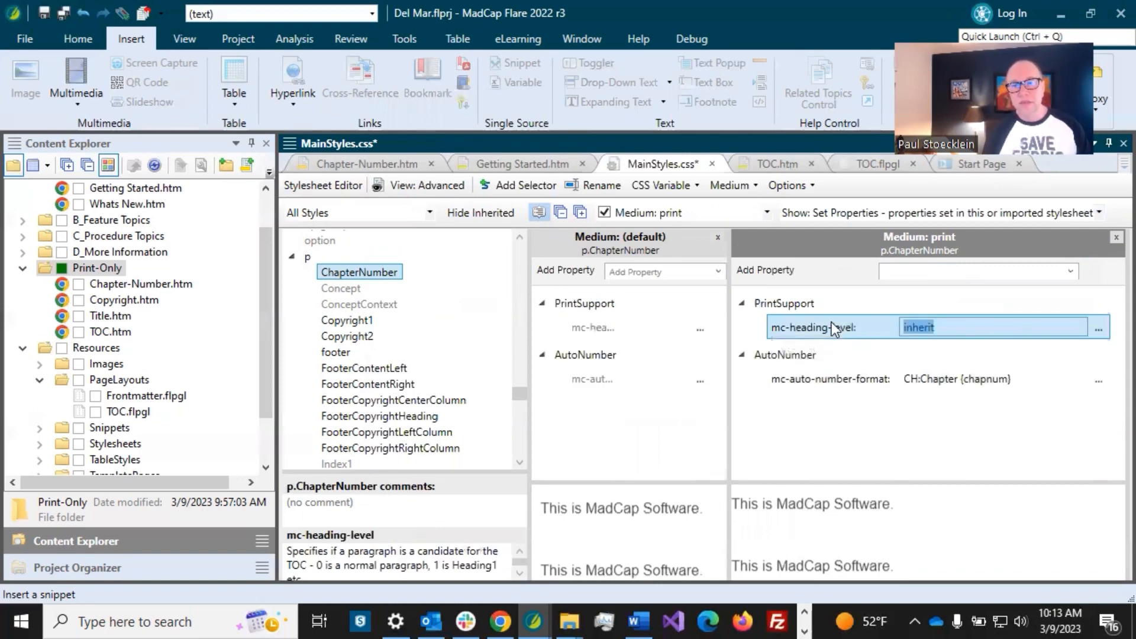
Set the print mc-heading-level of p.ChapterNumber to 1 and save the stylesheet
left_click(815, 303)
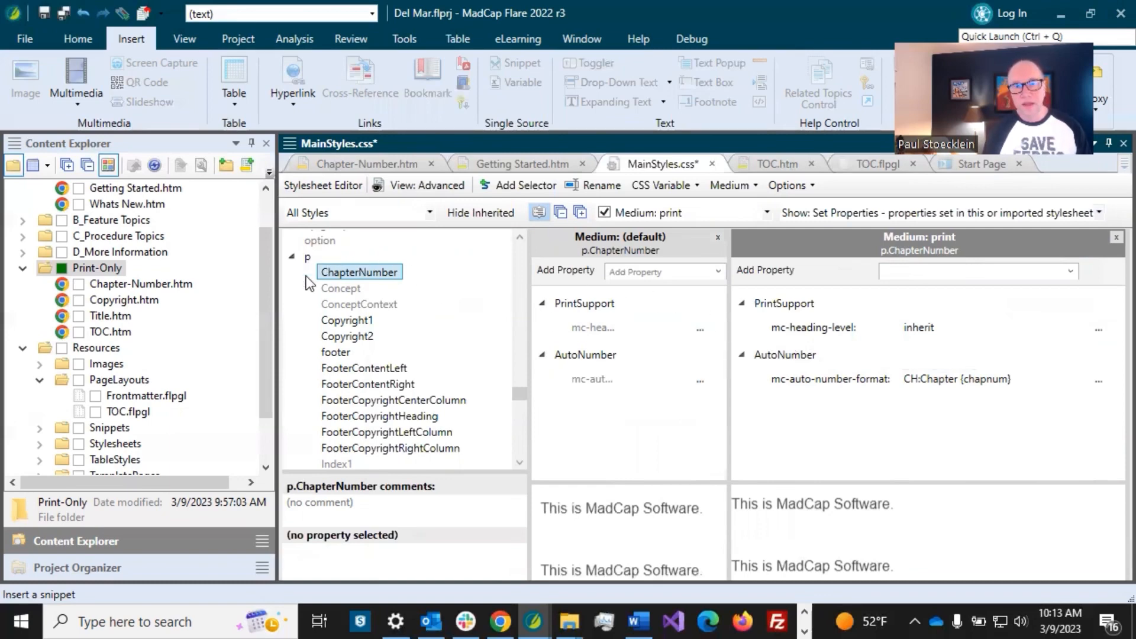
left_click(911, 329)
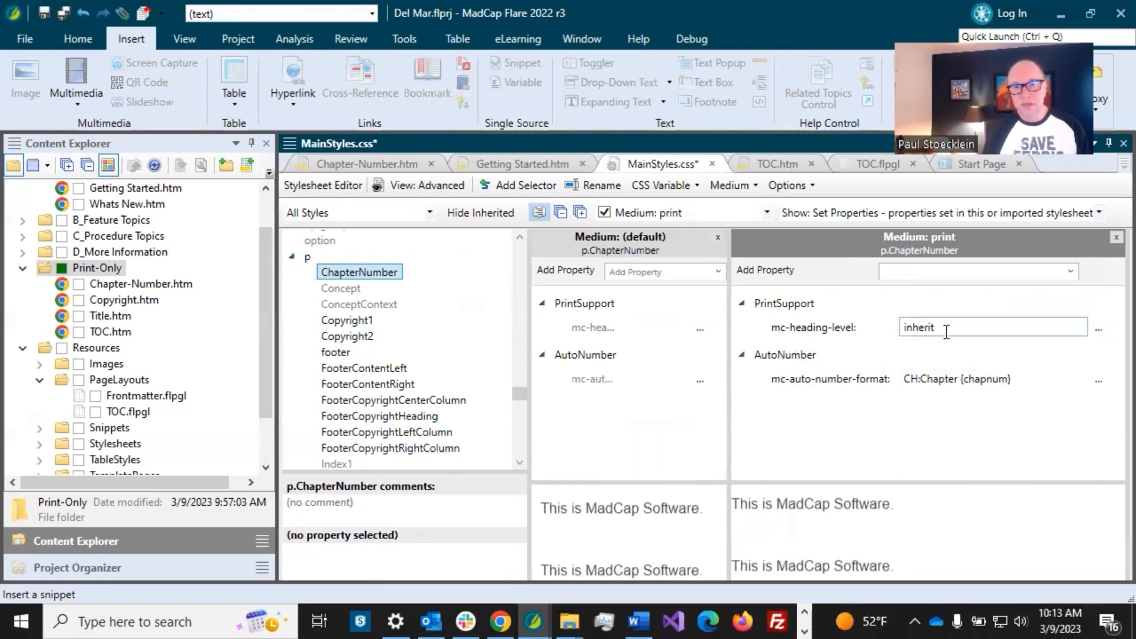
left_click(979, 327)
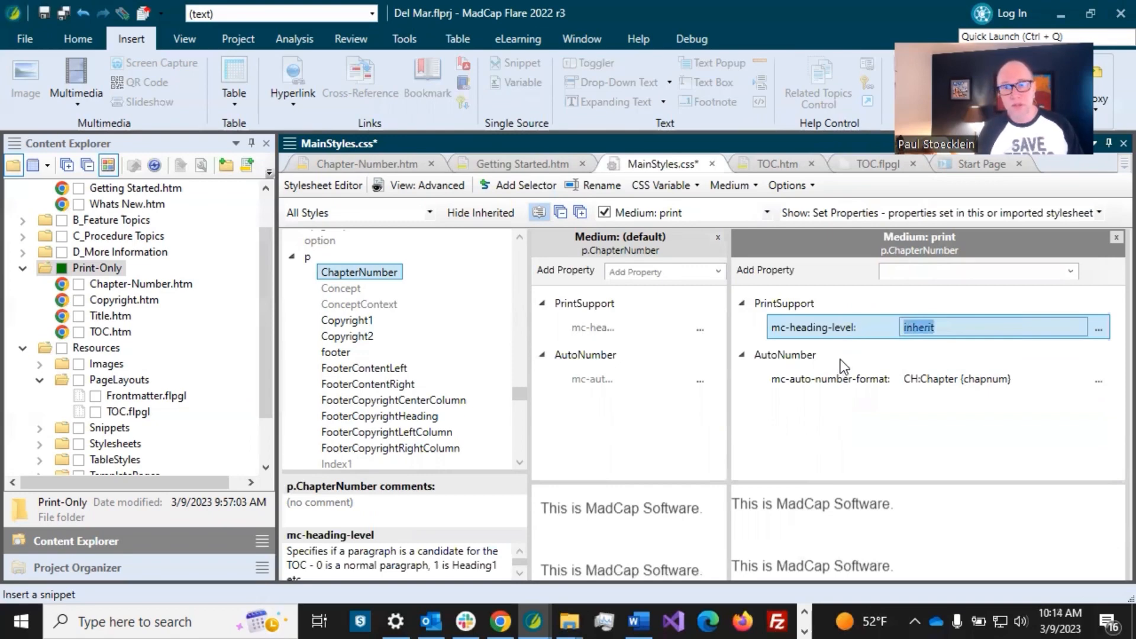
type("1")
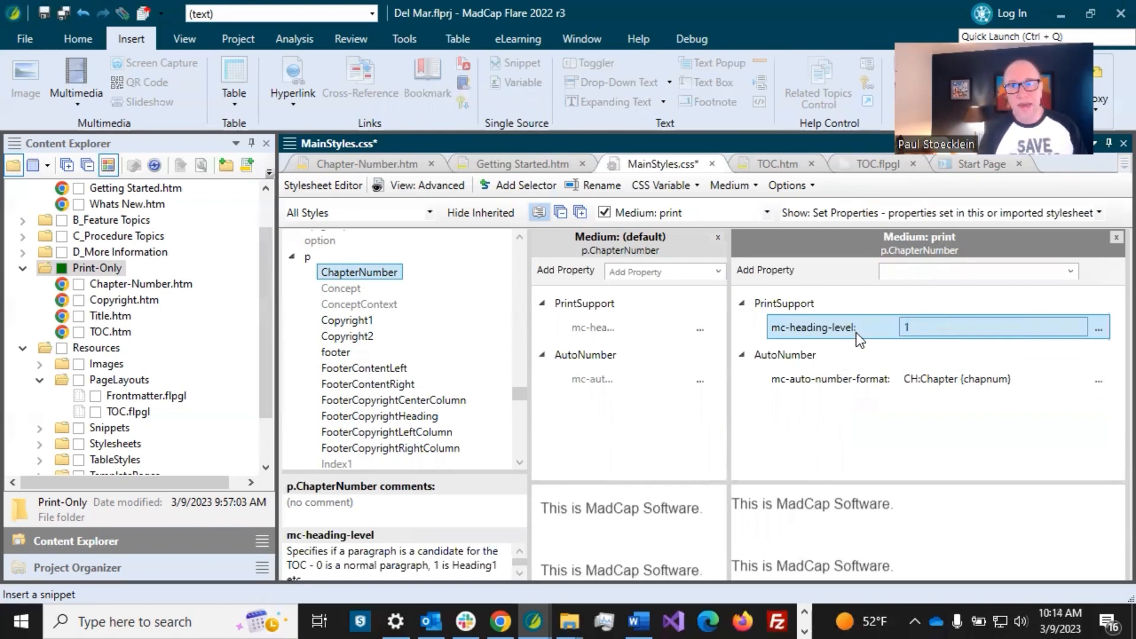
left_click(808, 303)
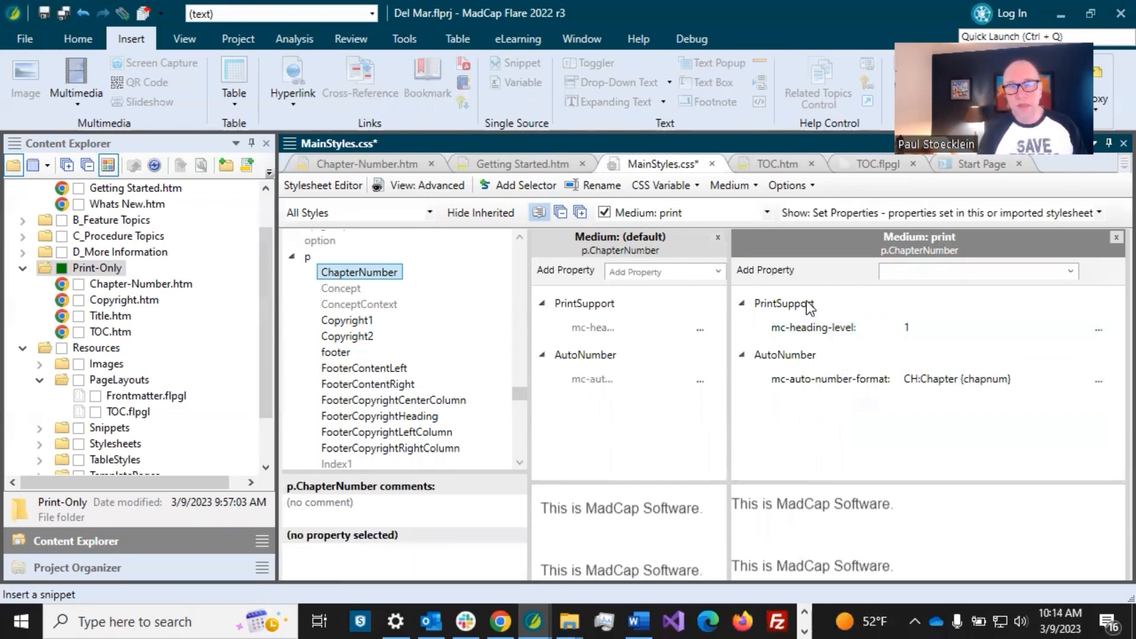
left_click(63, 12)
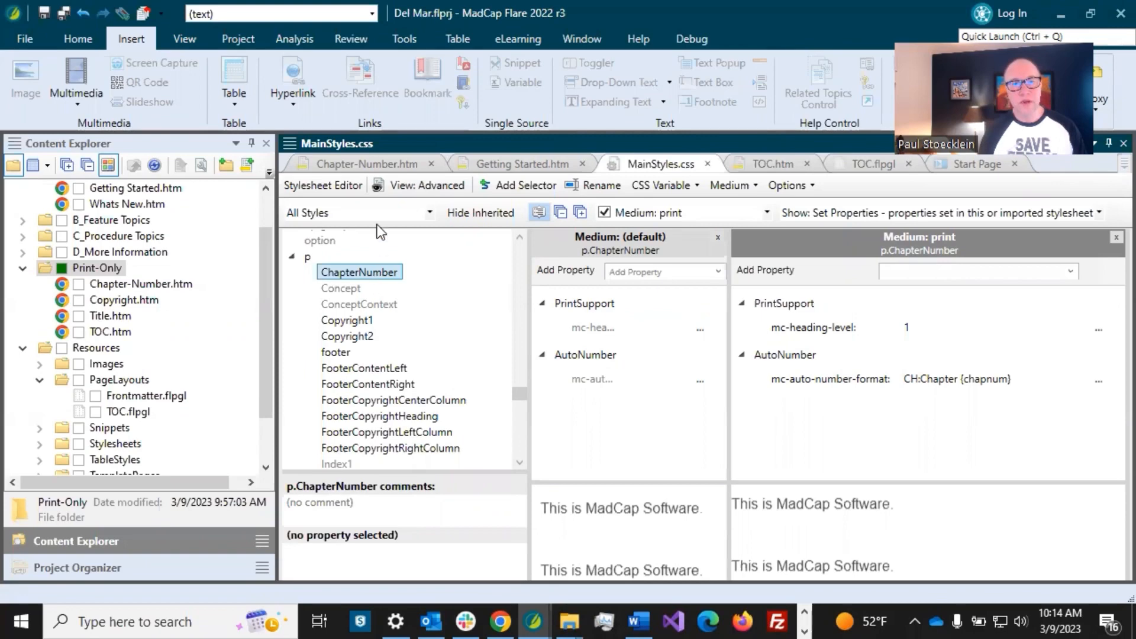
Apply the p.ChapterNumber style to the empty paragraph in Chapter-Number.htm and save the topic
left_click(381, 164)
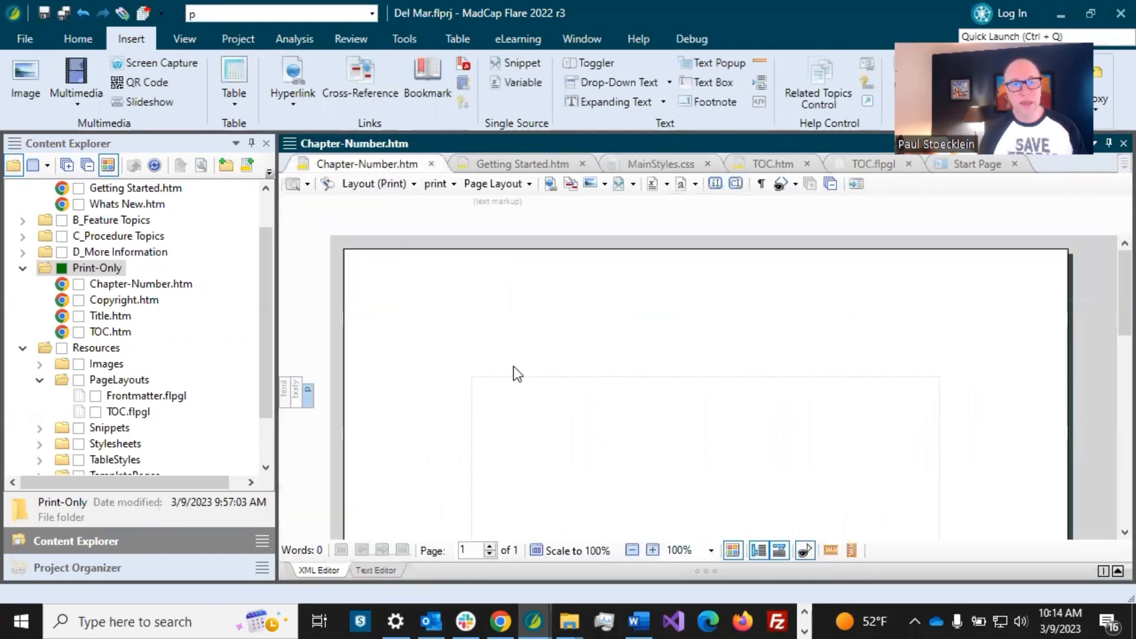
left_click(372, 14)
left_click(300, 450)
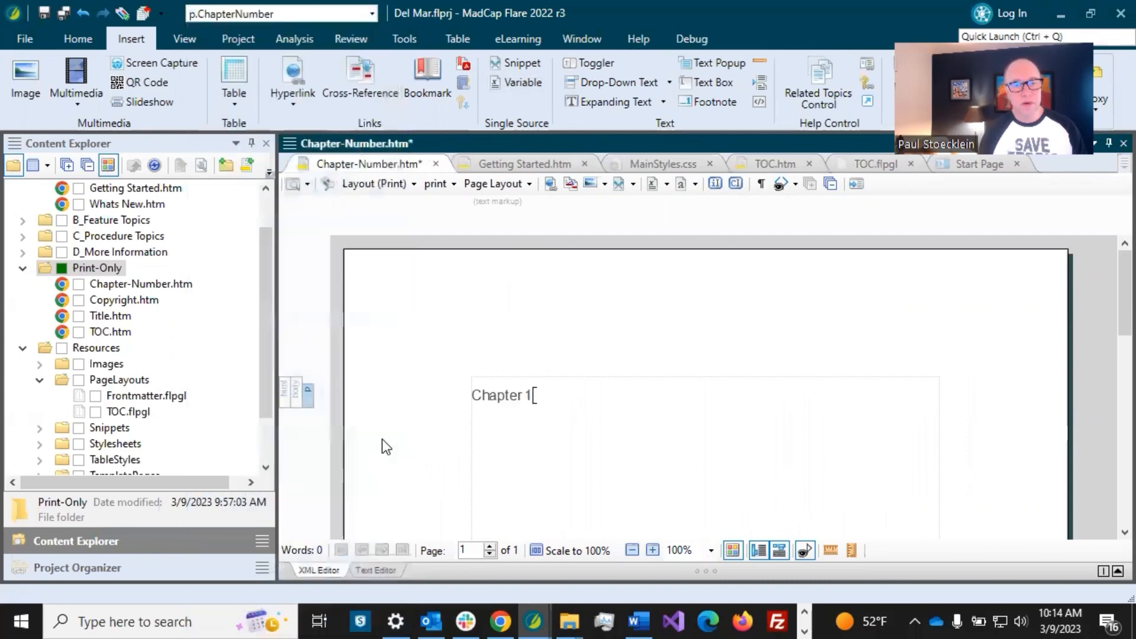
left_click(65, 11)
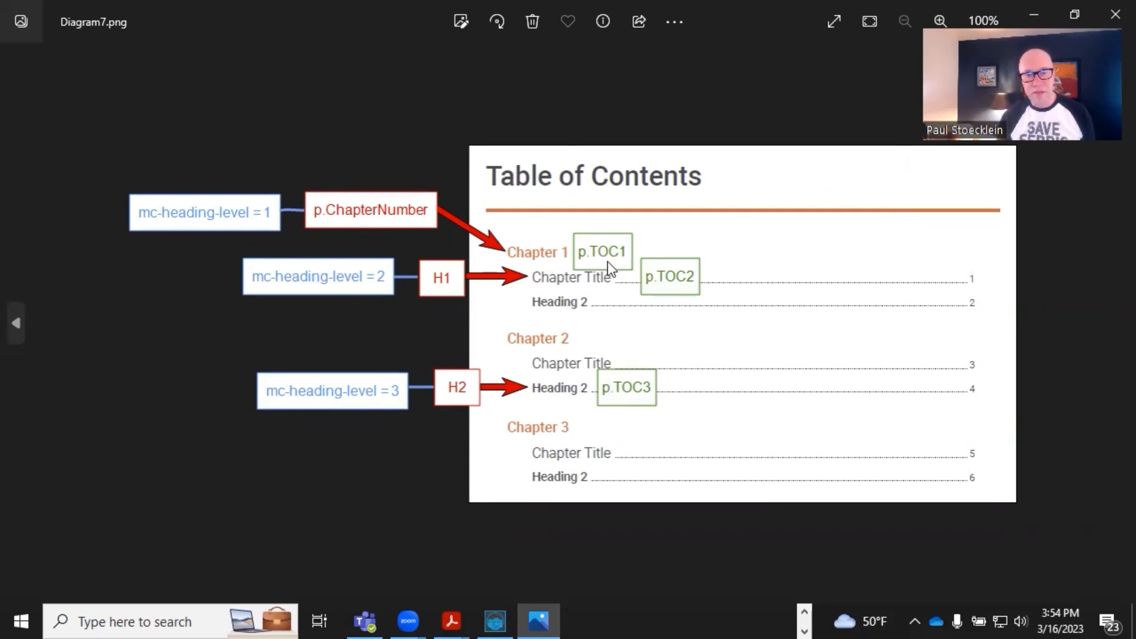
Switch to Flare, find p.TOC1 in MainStyles.css, and examine its print properties with the print medium column widened
key("alt+Tab")
scroll(481, 322, "down", 5)
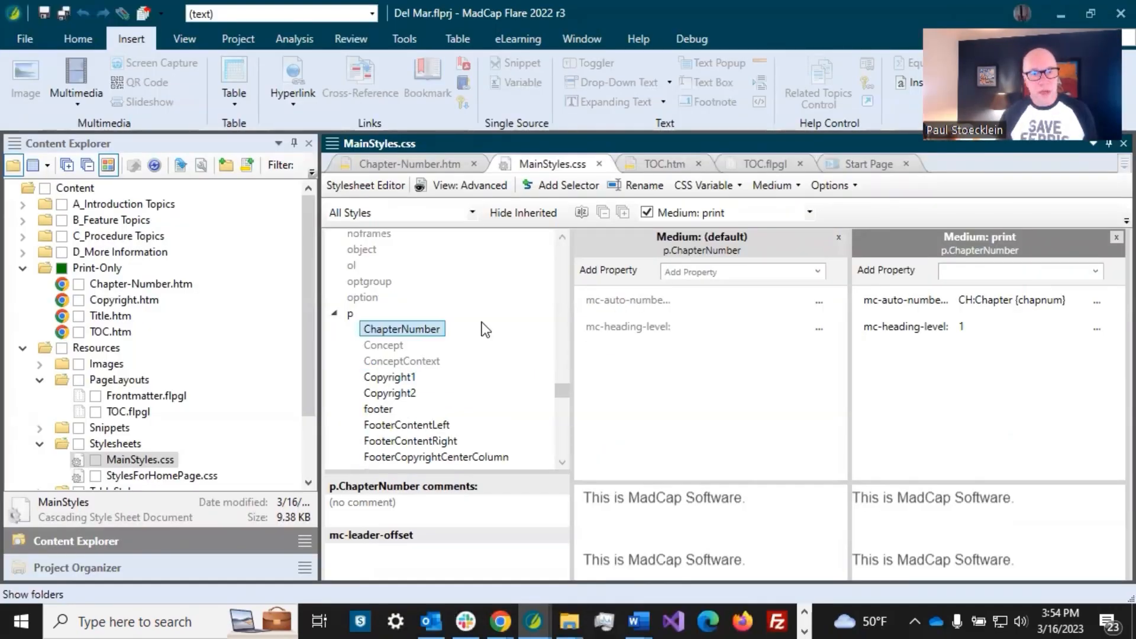
scroll(482, 322, "down", 10)
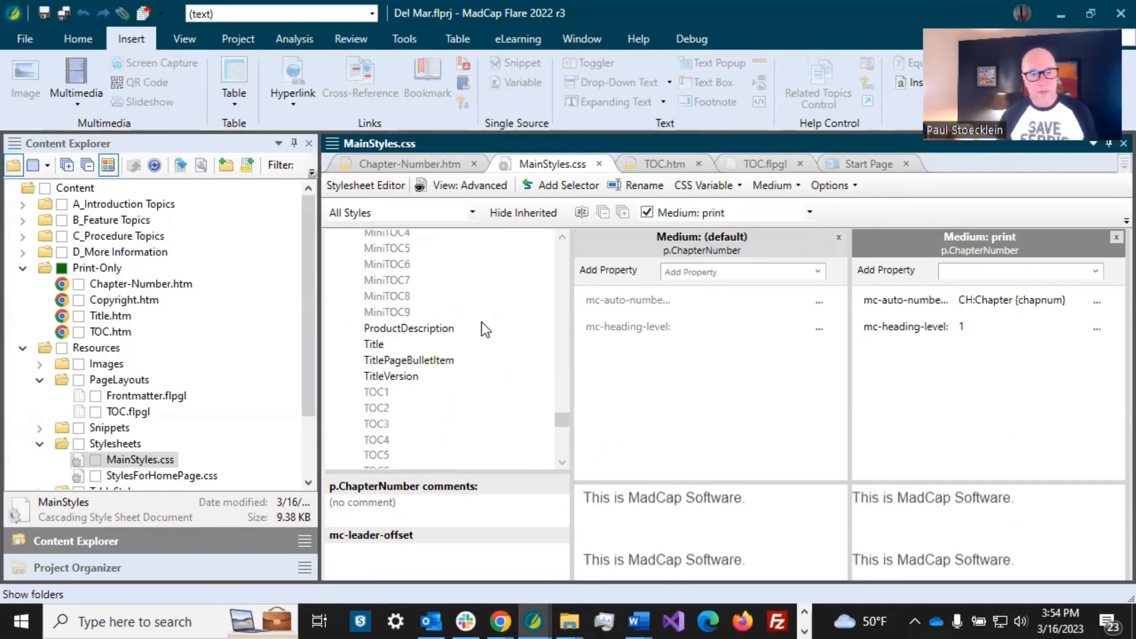
scroll(481, 322, "up", 1)
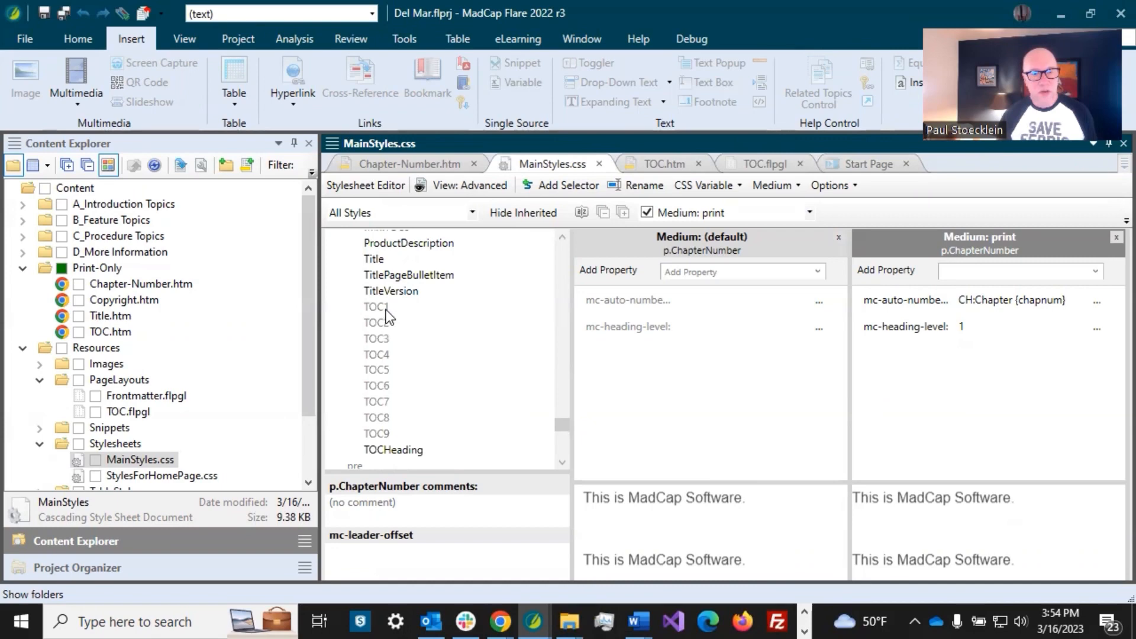
left_click(384, 308)
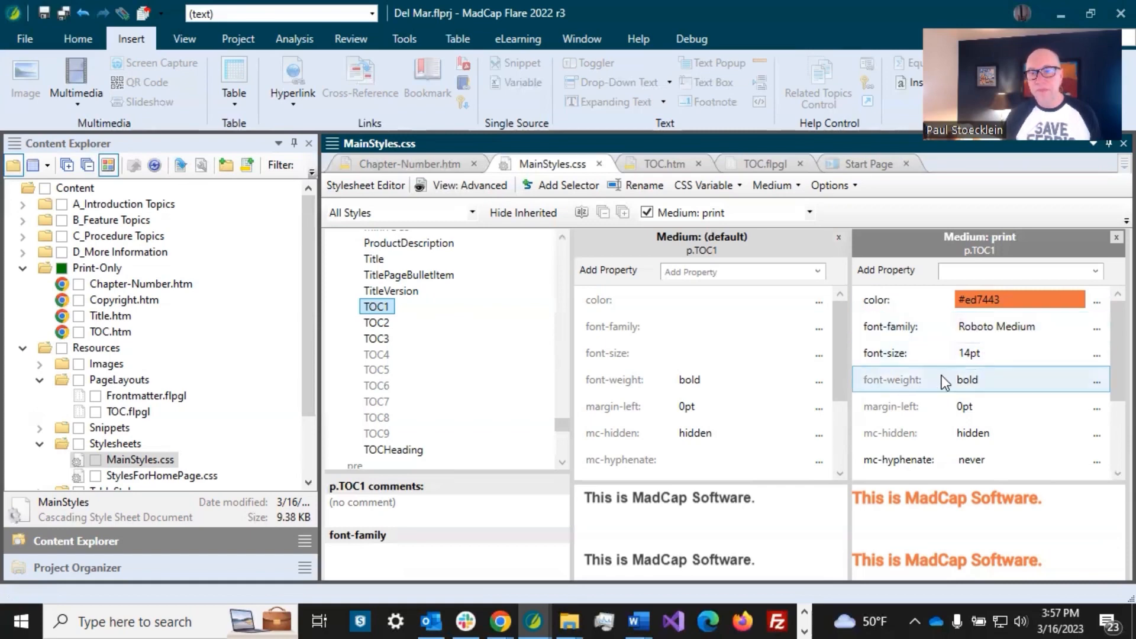
scroll(942, 375, "down", 3)
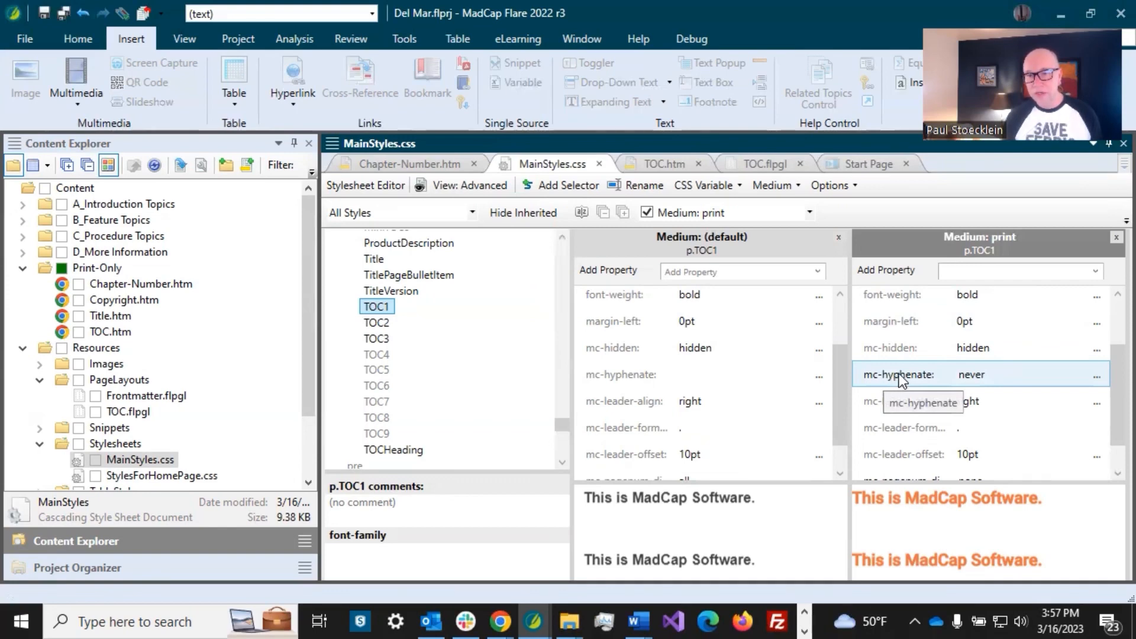
scroll(899, 374, "down", 2)
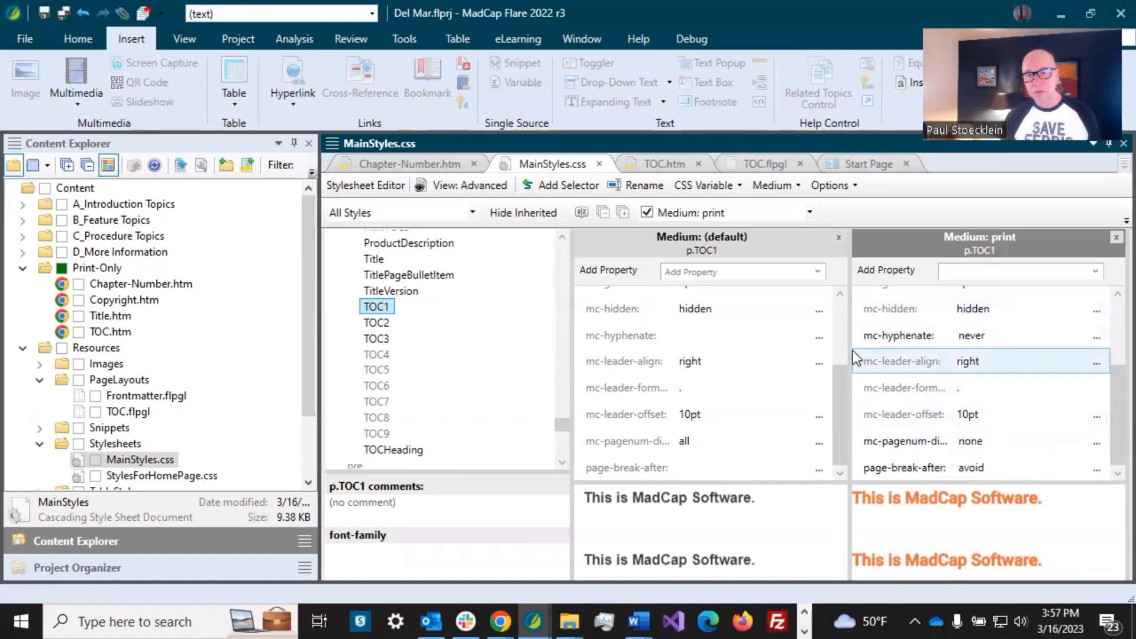
left_click_drag(853, 351, 792, 353)
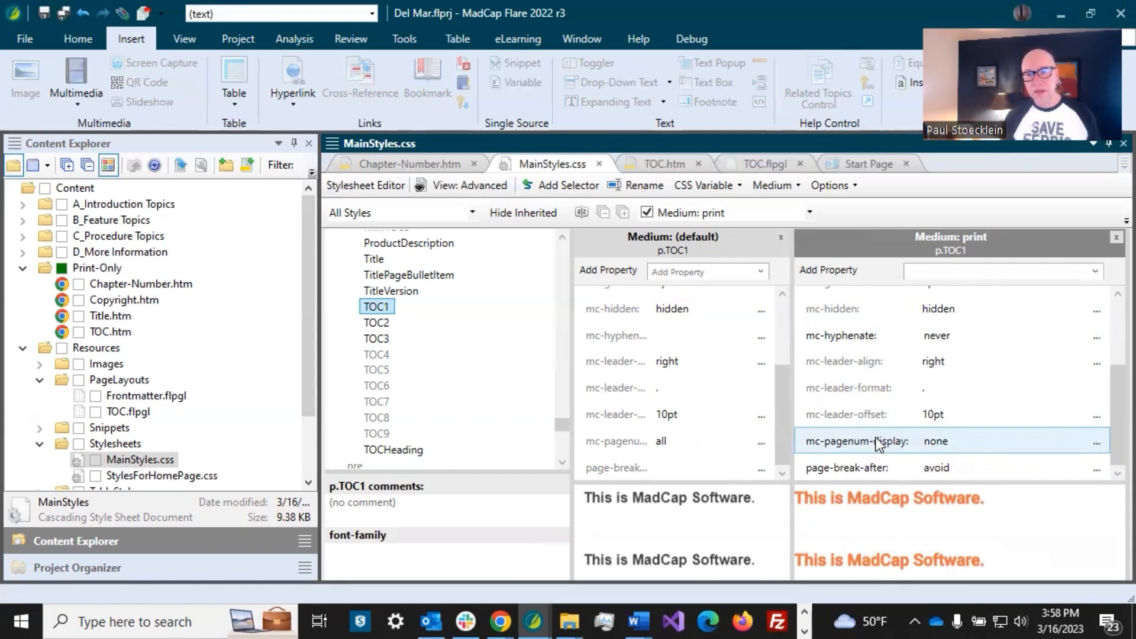
left_click(869, 468)
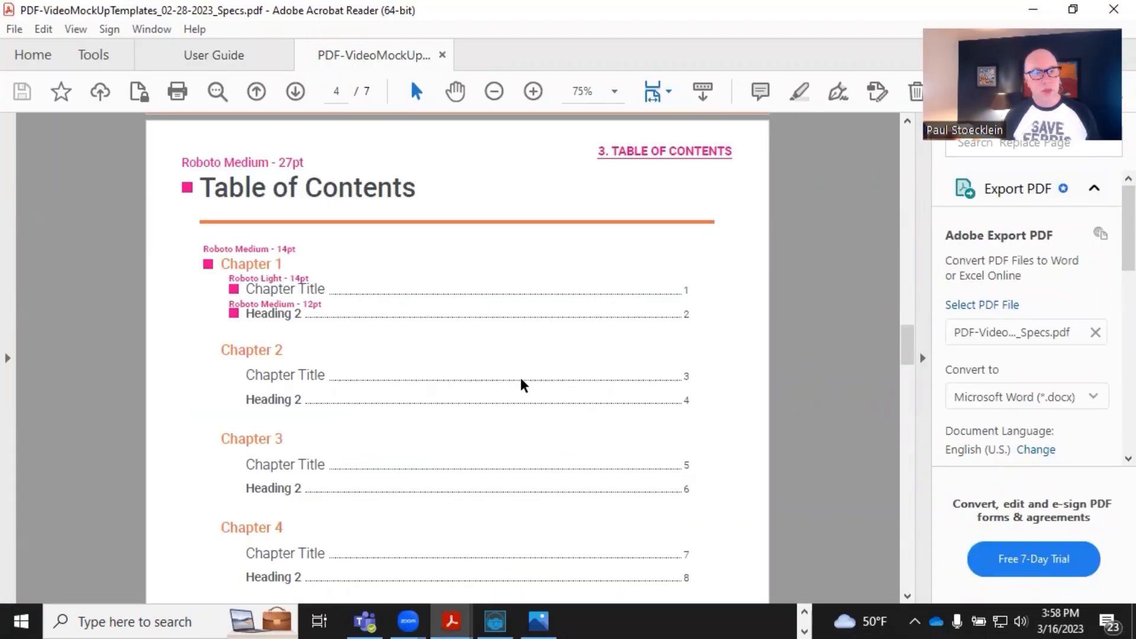
Examine the Table of Contents page in the PDF specification through the Chapter 6 entries and the start of the following page
scroll(452, 359, "down", 3)
scroll(451, 359, "down", 3)
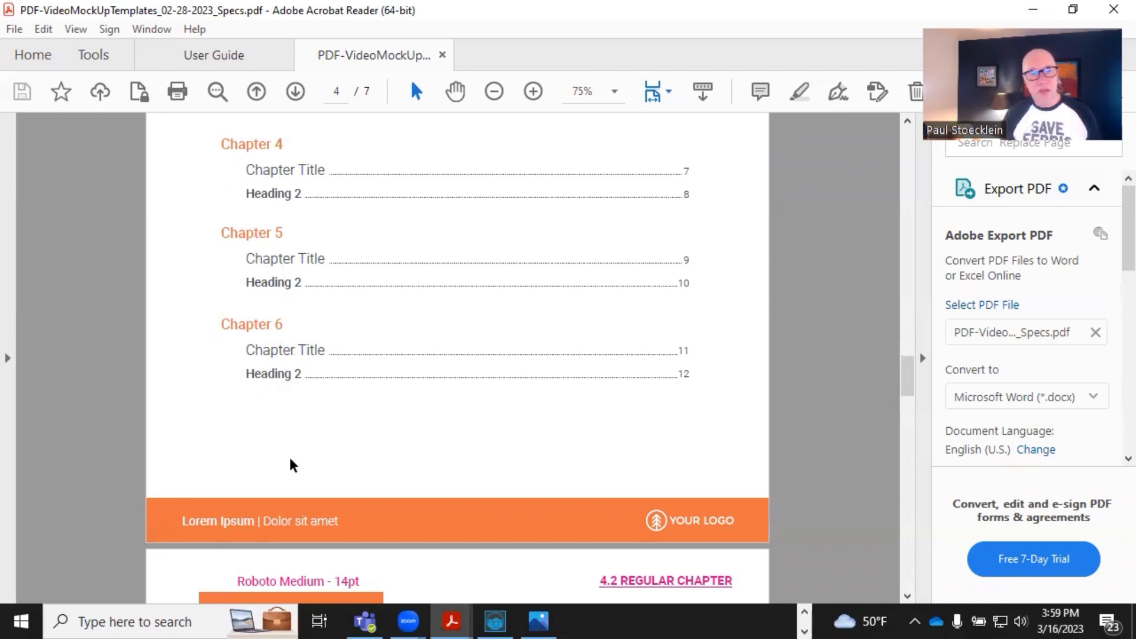
scroll(318, 408, "down", 2)
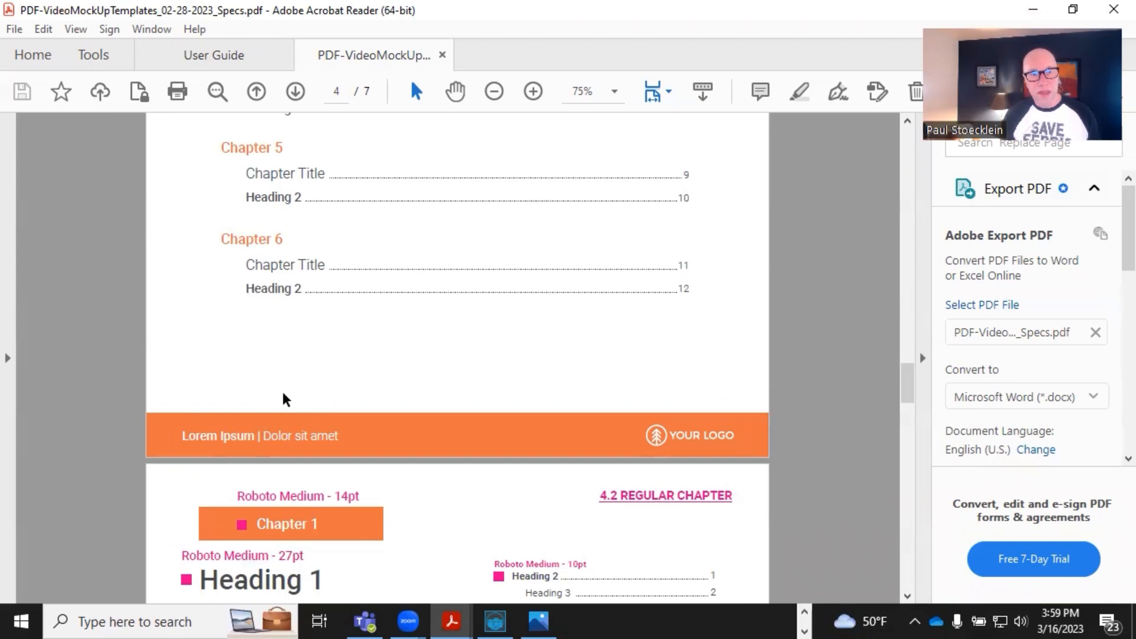
scroll(284, 399, "up", 1)
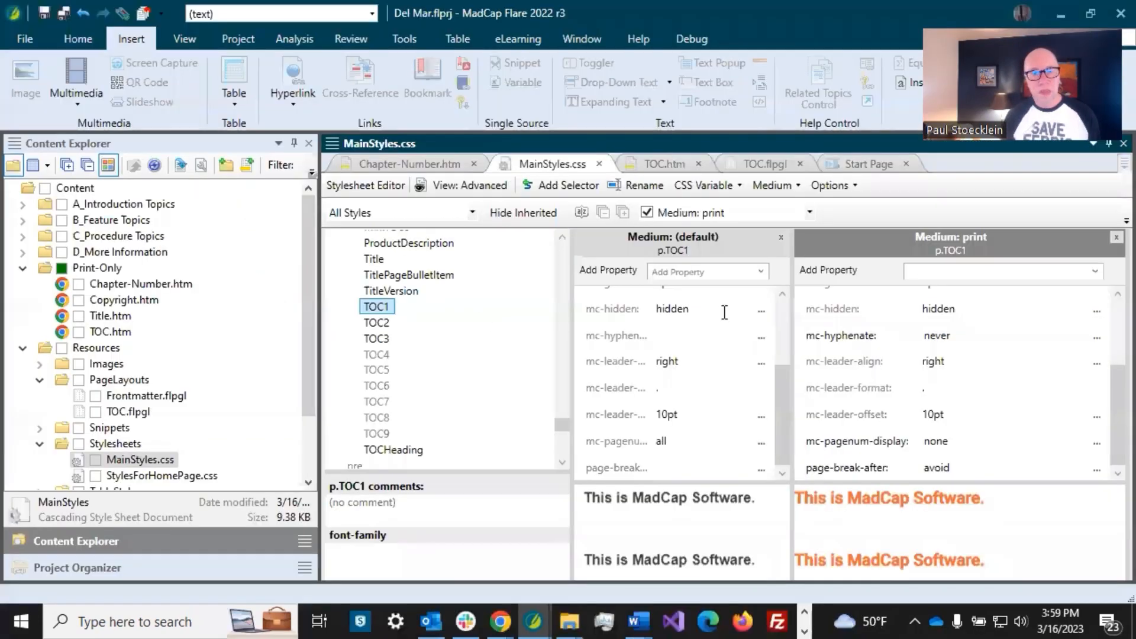
Examine the print properties of p.TOC2, including its font, left margin, hyphenation and leader settings
left_click(379, 323)
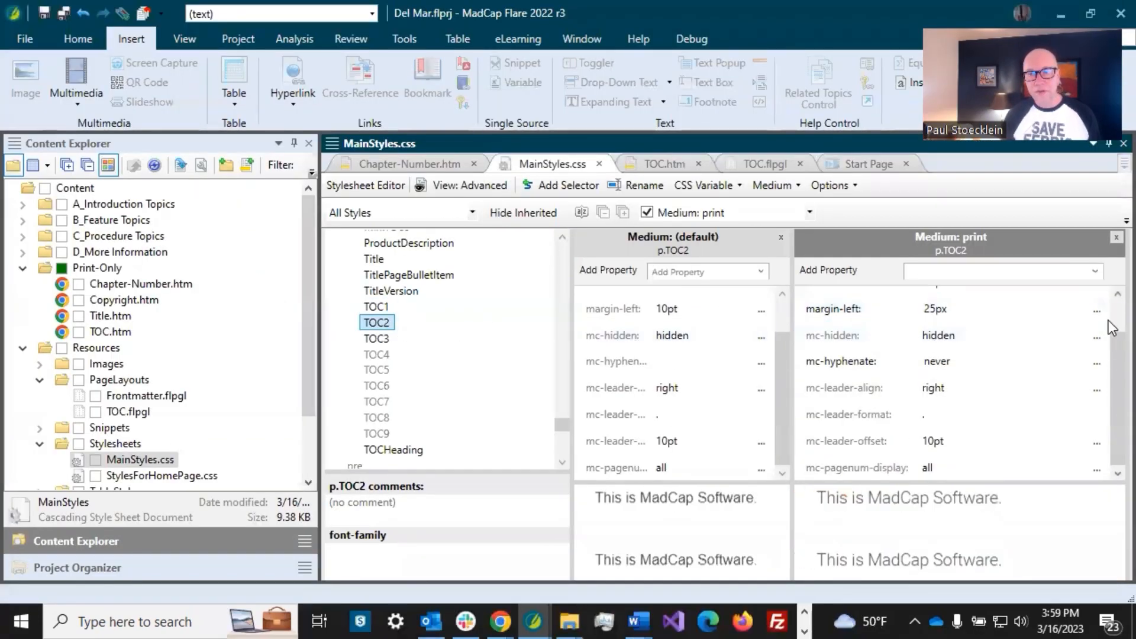
scroll(1109, 321, "up", 2)
left_click(929, 331)
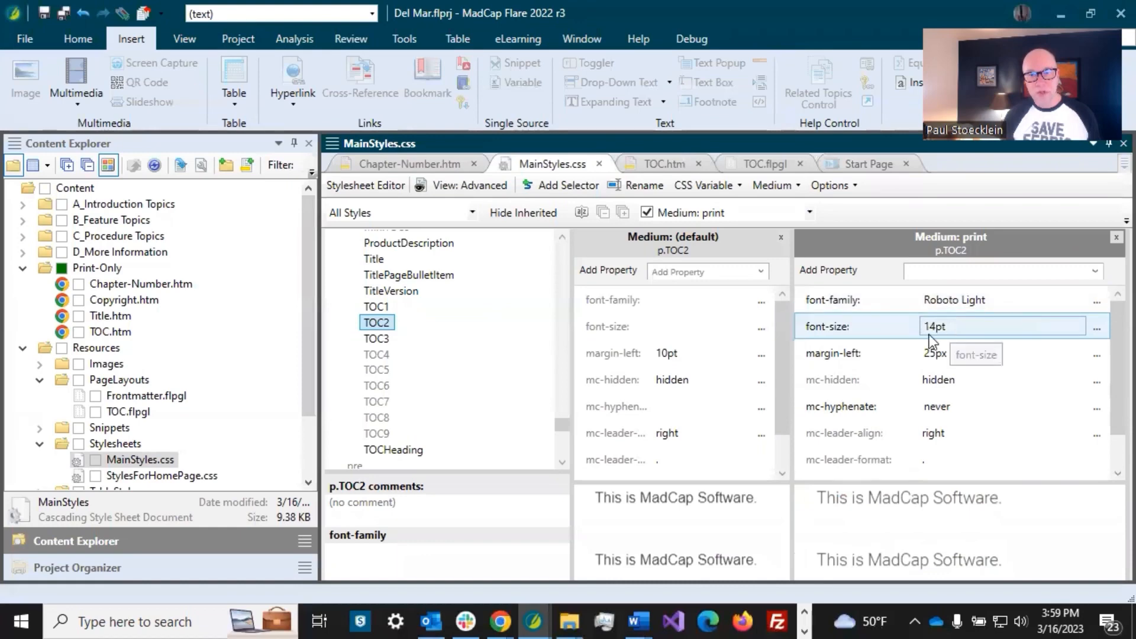
left_click(850, 355)
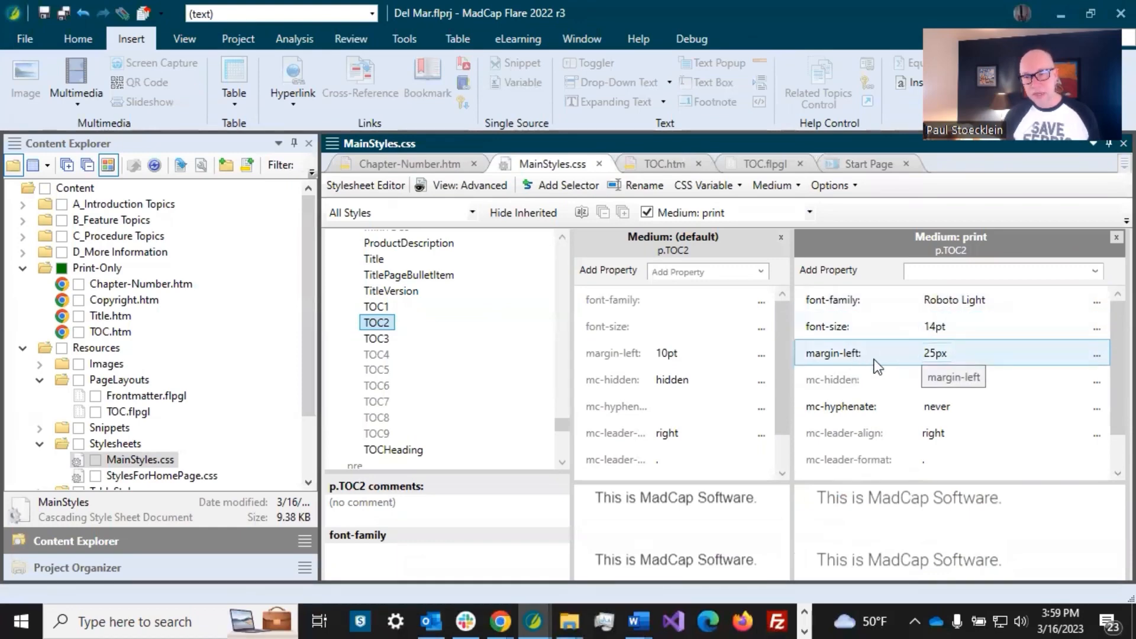
left_click(903, 373)
left_click(888, 403)
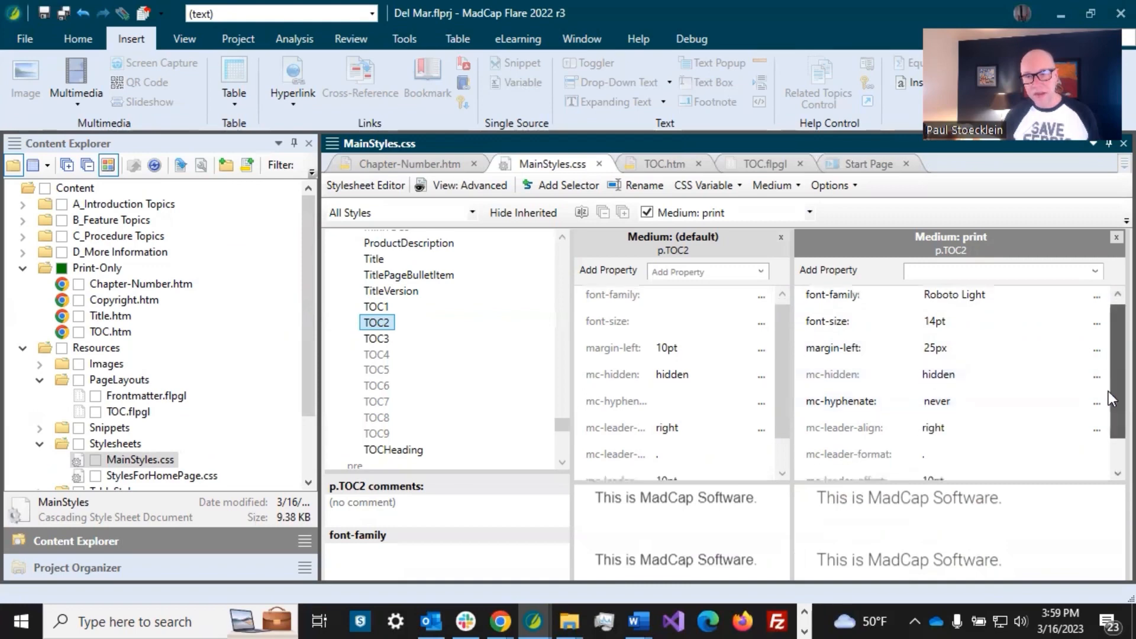
scroll(1108, 391, "down", 1)
scroll(1109, 393, "up", 2)
Select the p.TOC3 style to examine its print properties
left_click(381, 339)
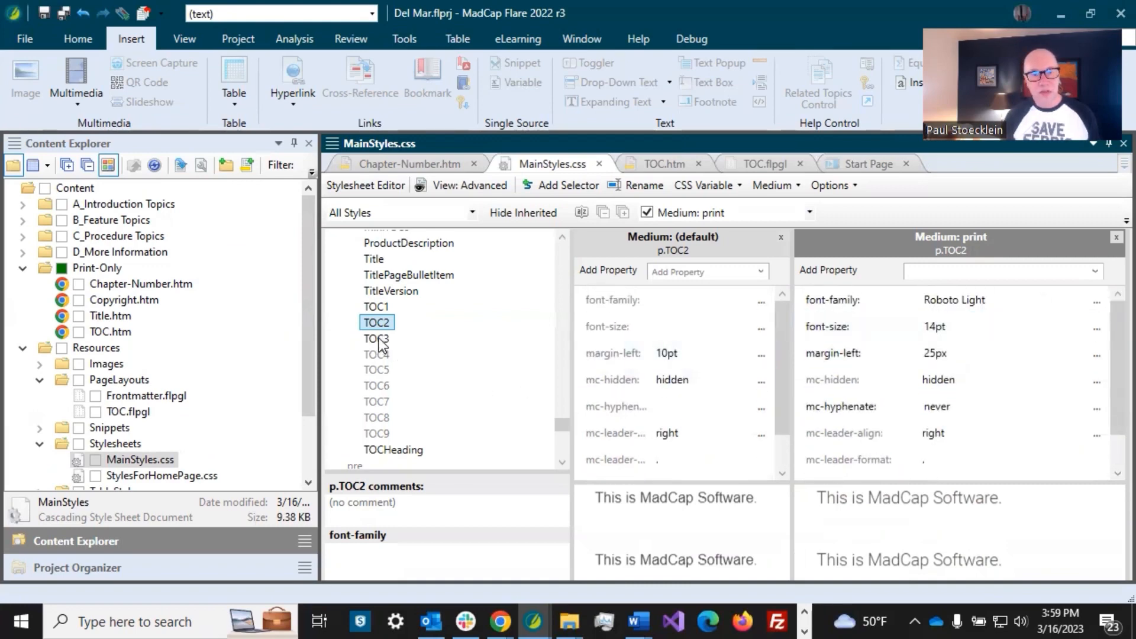